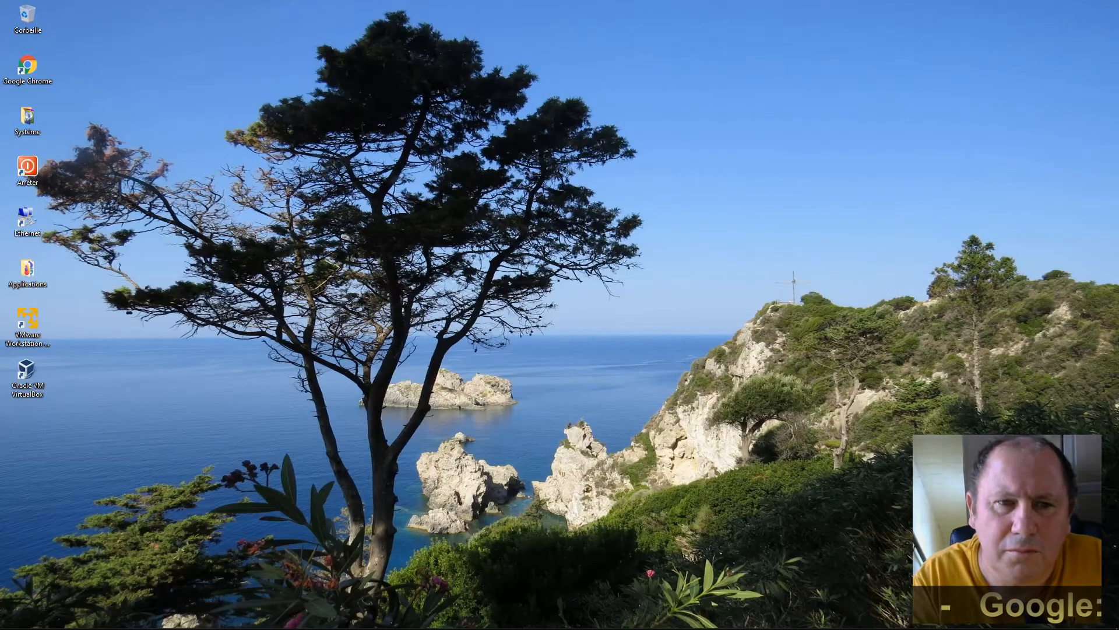
Launch GNS3 from its shortcut in the Applications folder.
{"action": "double_click", "coordinate": [27, 269]}
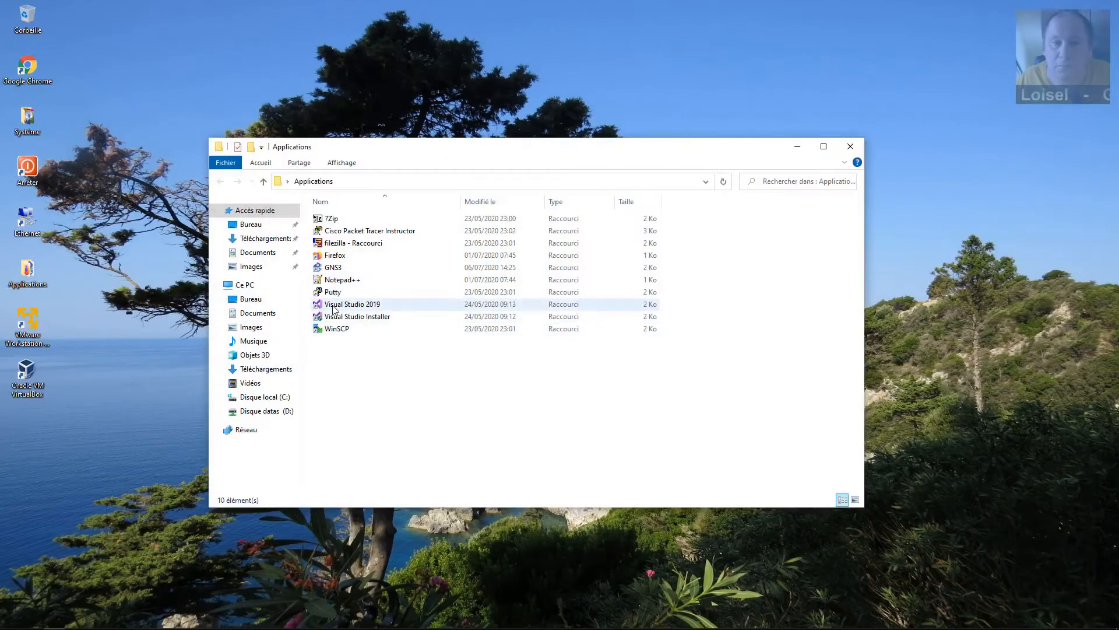
{"action": "left_click", "coordinate": [330, 268]}
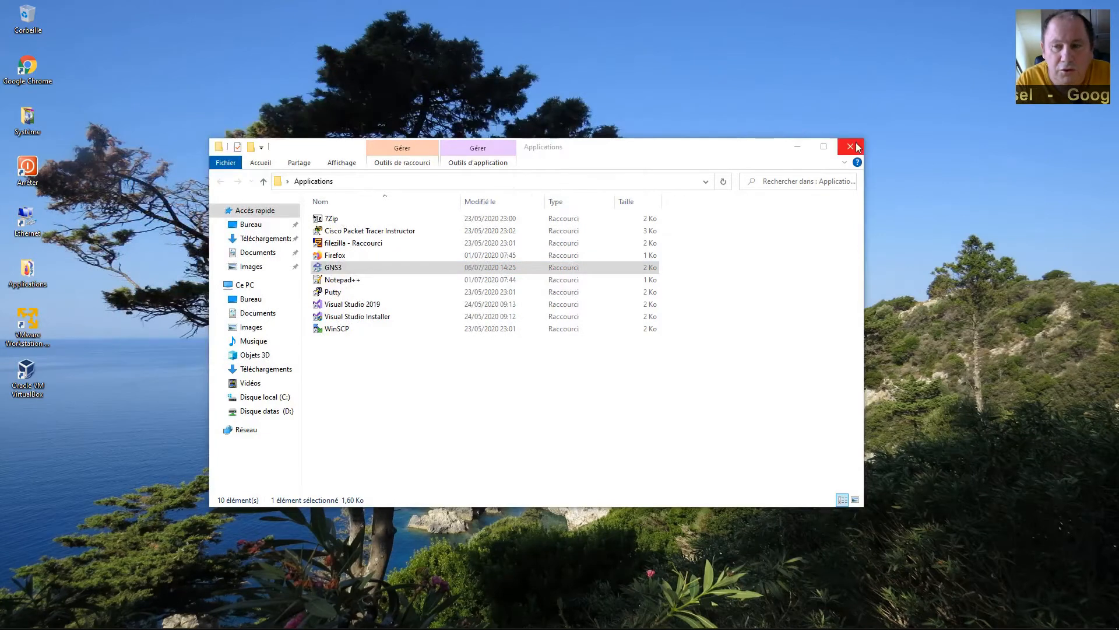
{"action": "left_click", "coordinate": [851, 146]}
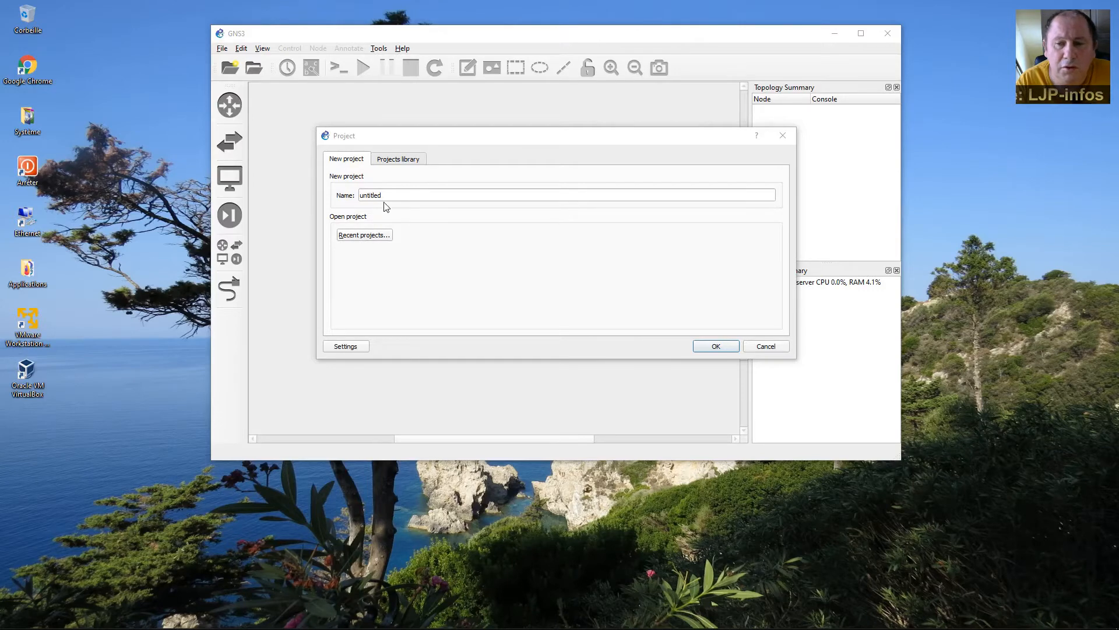
Create a new blank project named 'test' instead of 'untitled'.
{"action": "double_click", "coordinate": [379, 196]}
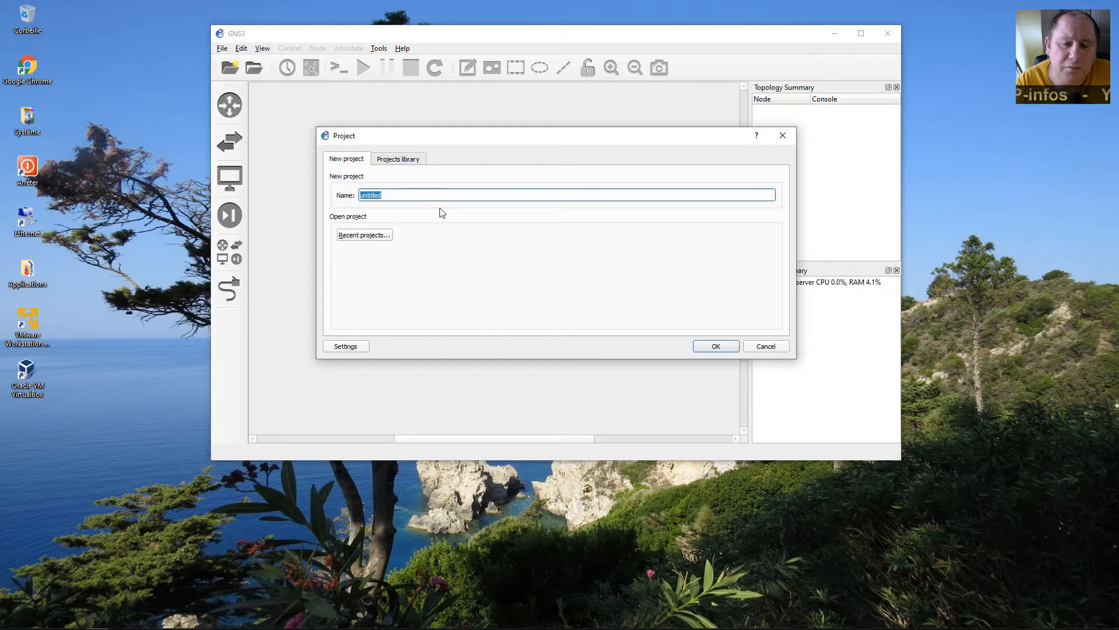
{"action": "type", "text": "test"}
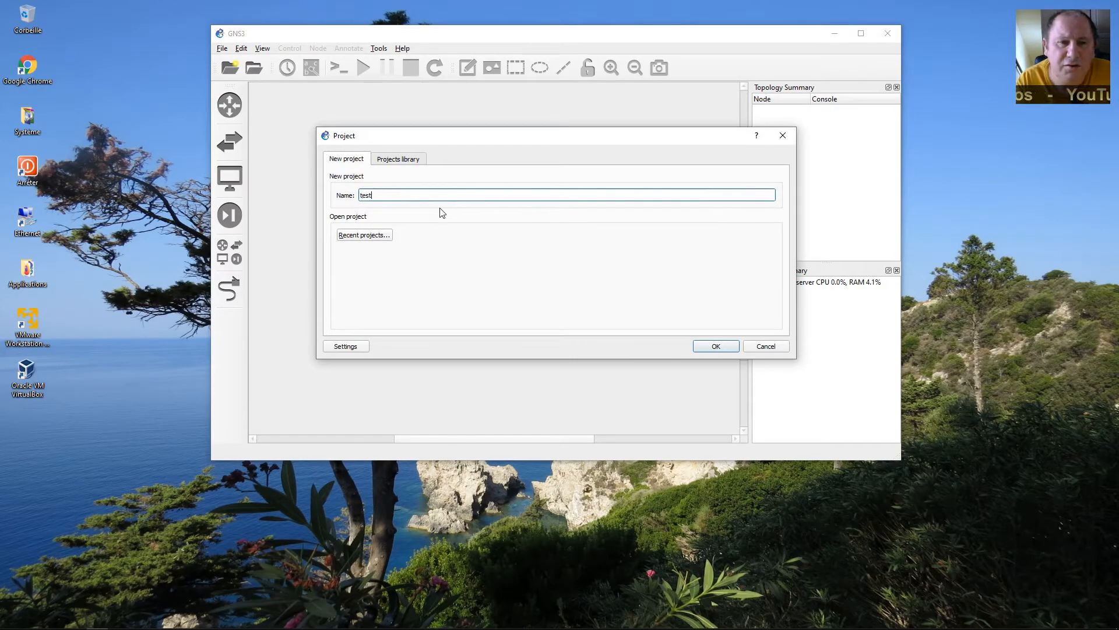
{"action": "left_click", "coordinate": [715, 346]}
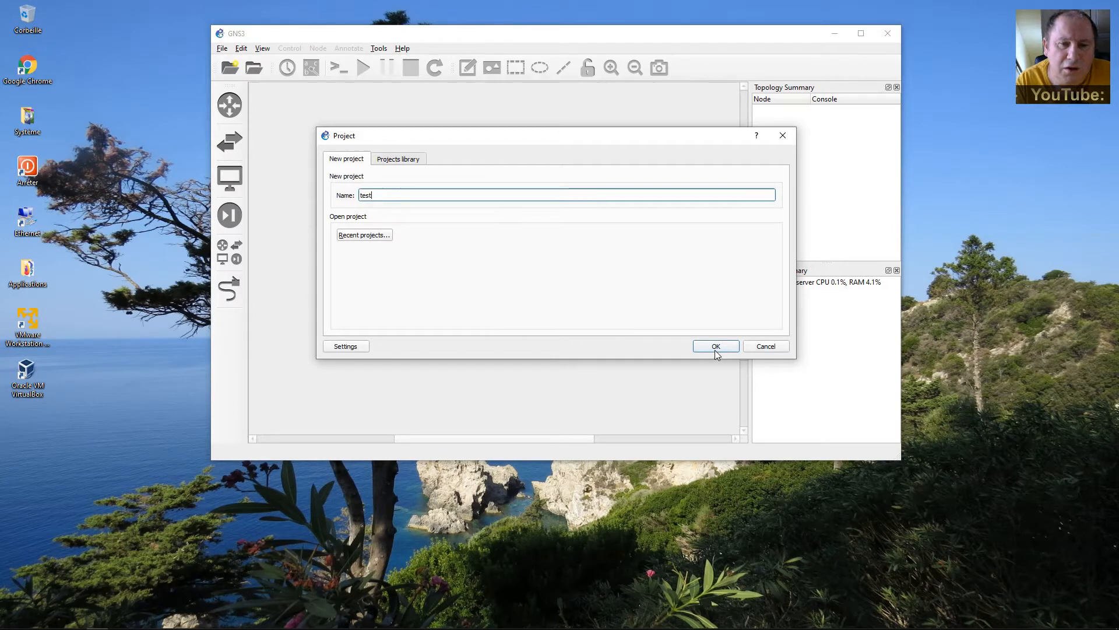
{"action": "left_click", "coordinate": [241, 48]}
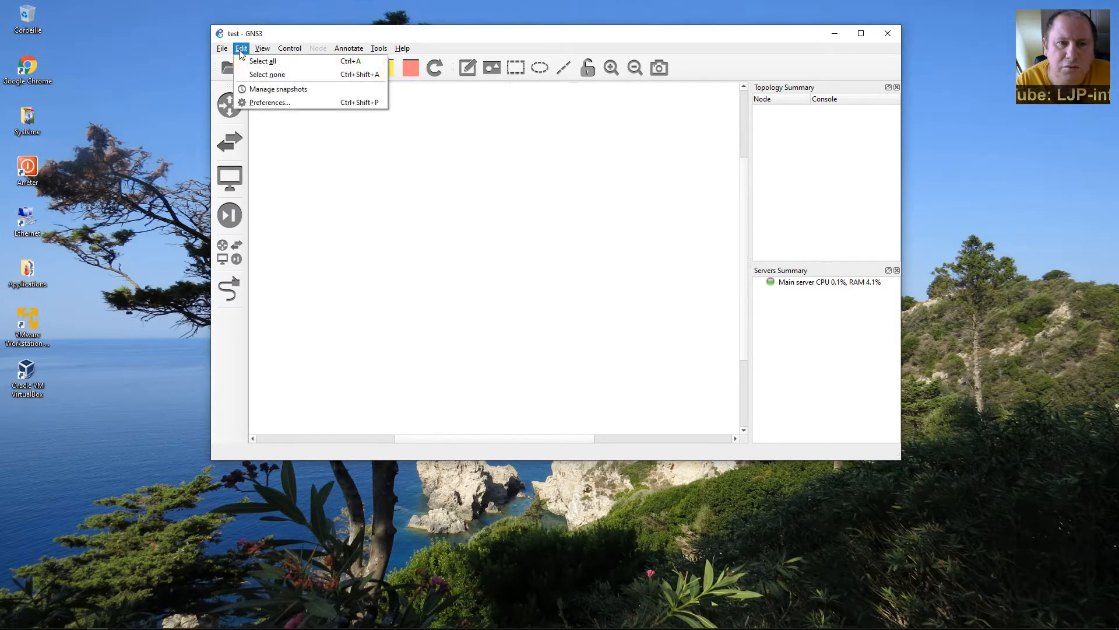
{"action": "left_click", "coordinate": [258, 102]}
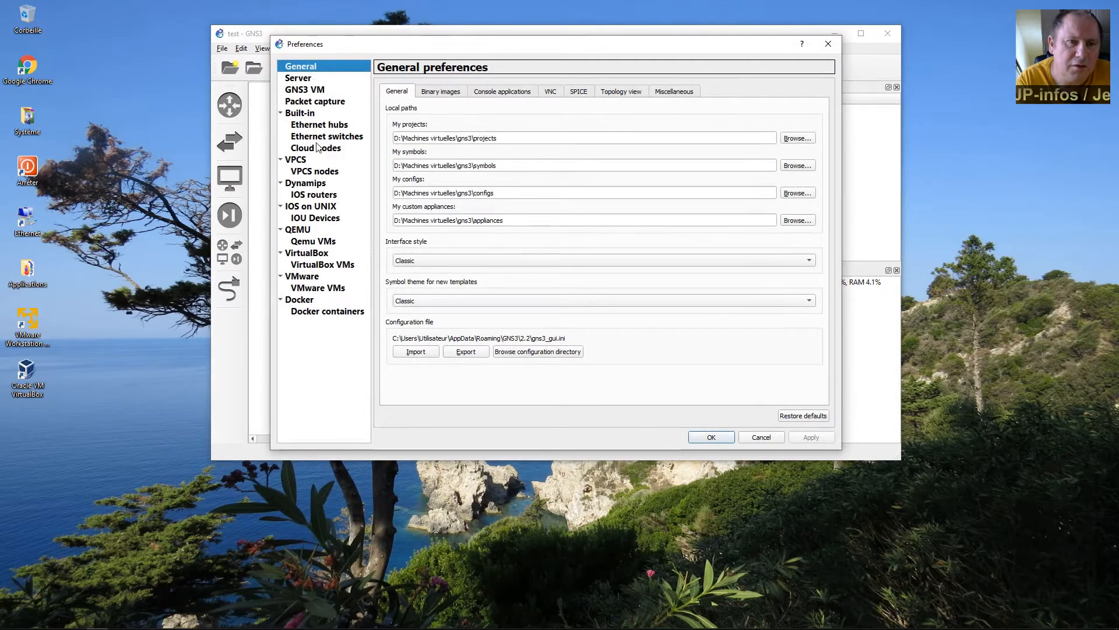
{"action": "left_click", "coordinate": [301, 82]}
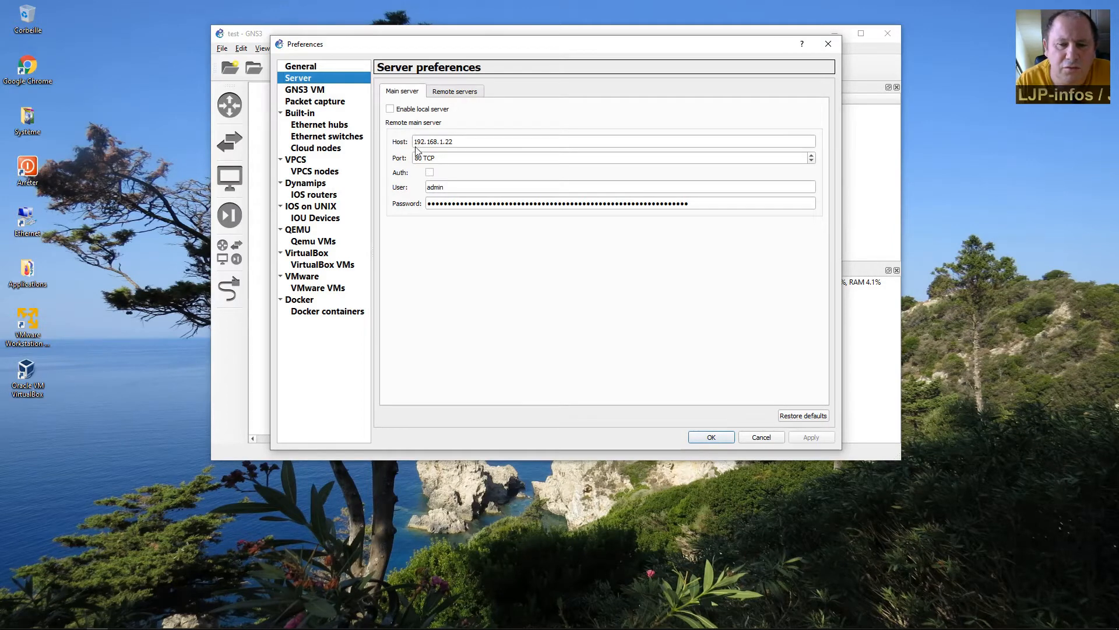
{"action": "left_click_drag", "start_coordinate": [454, 142], "coordinate": [411, 142]}
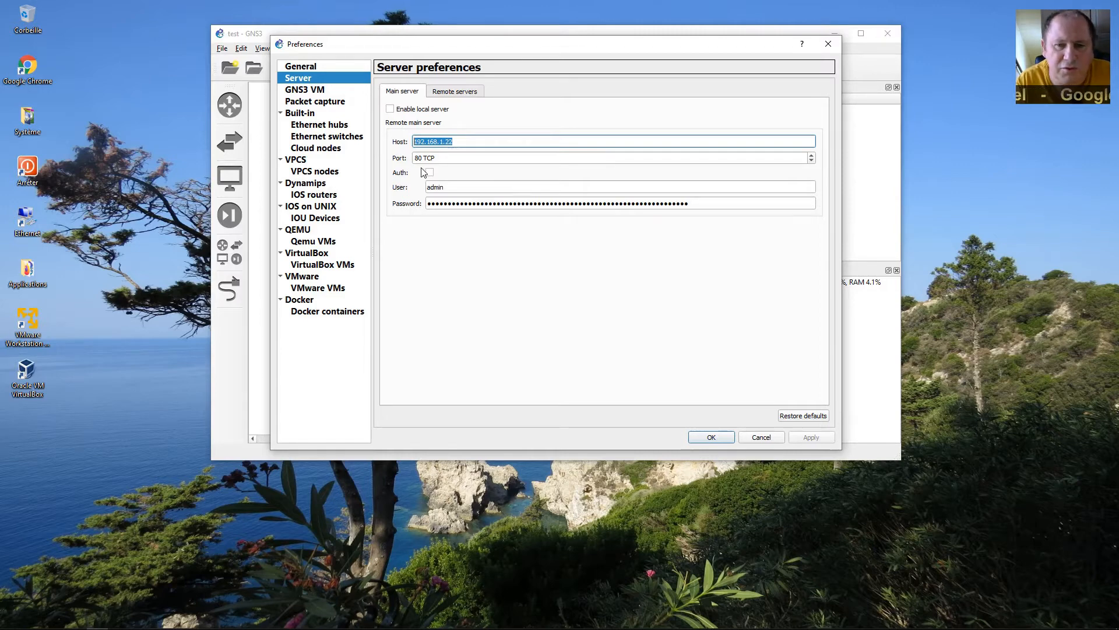
{"action": "key", "text": "Tab"}
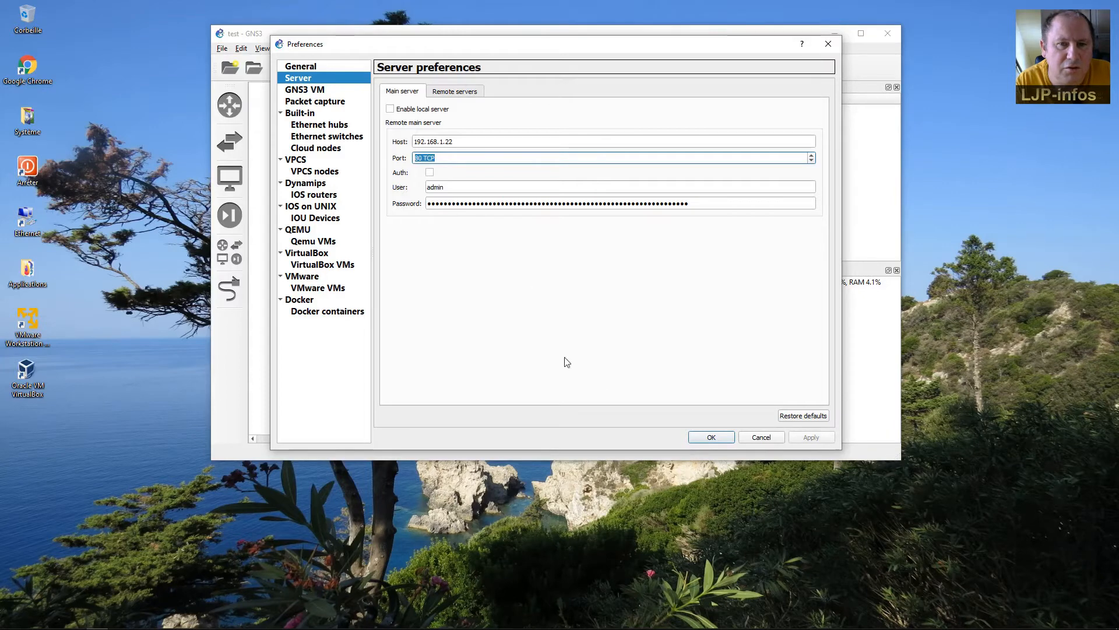
{"action": "left_click", "coordinate": [712, 437]}
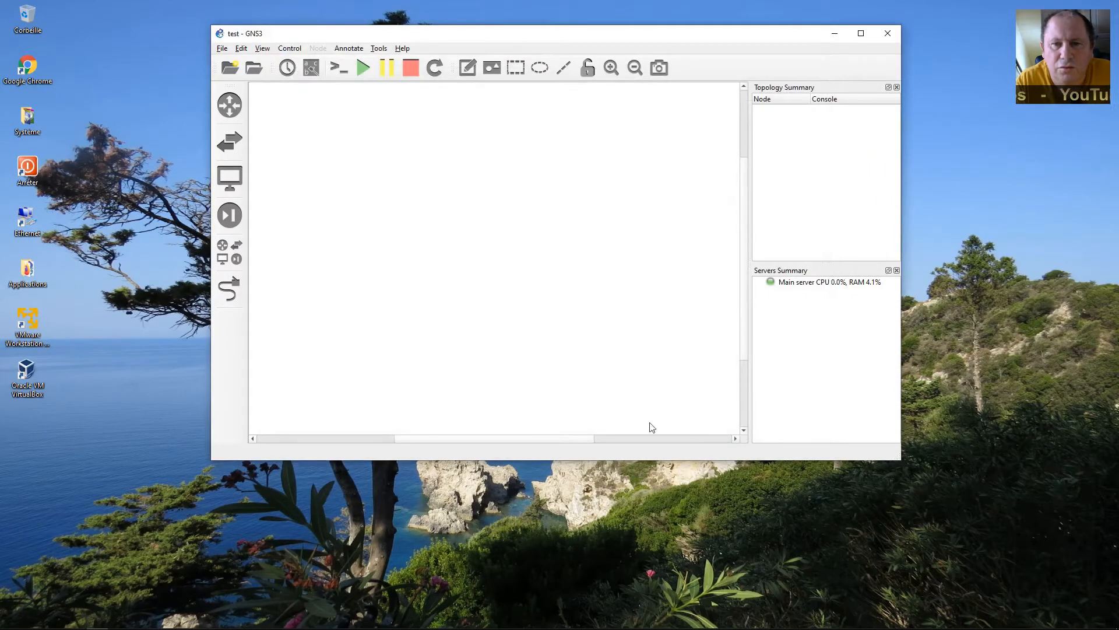
Quit GNS3 and confirm the exit prompt.
{"action": "left_click", "coordinate": [238, 185]}
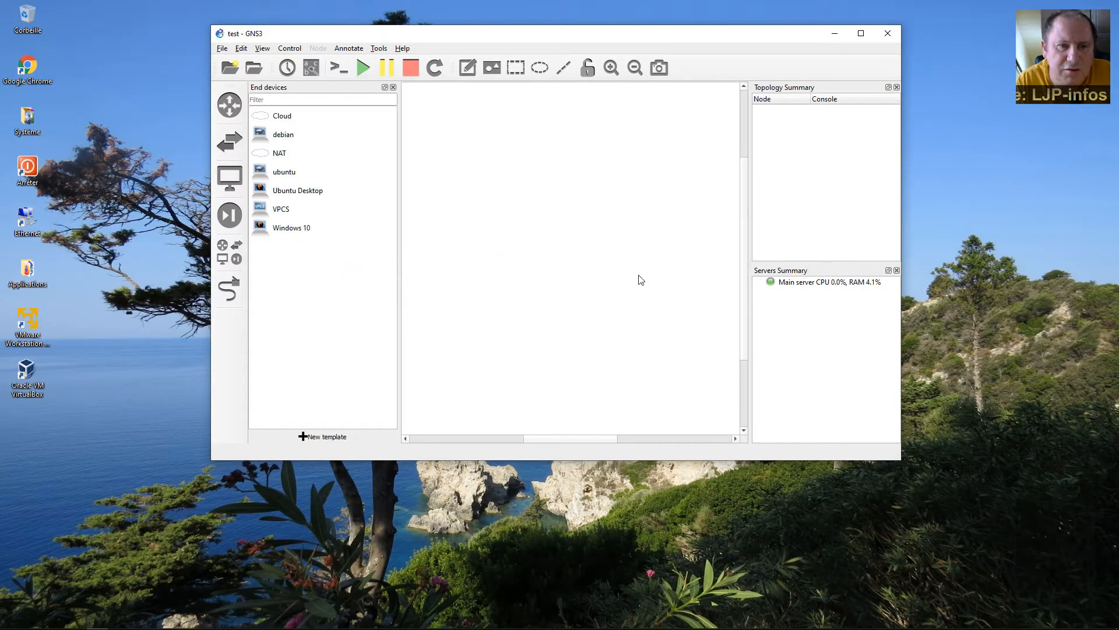
{"action": "left_click", "coordinate": [883, 29]}
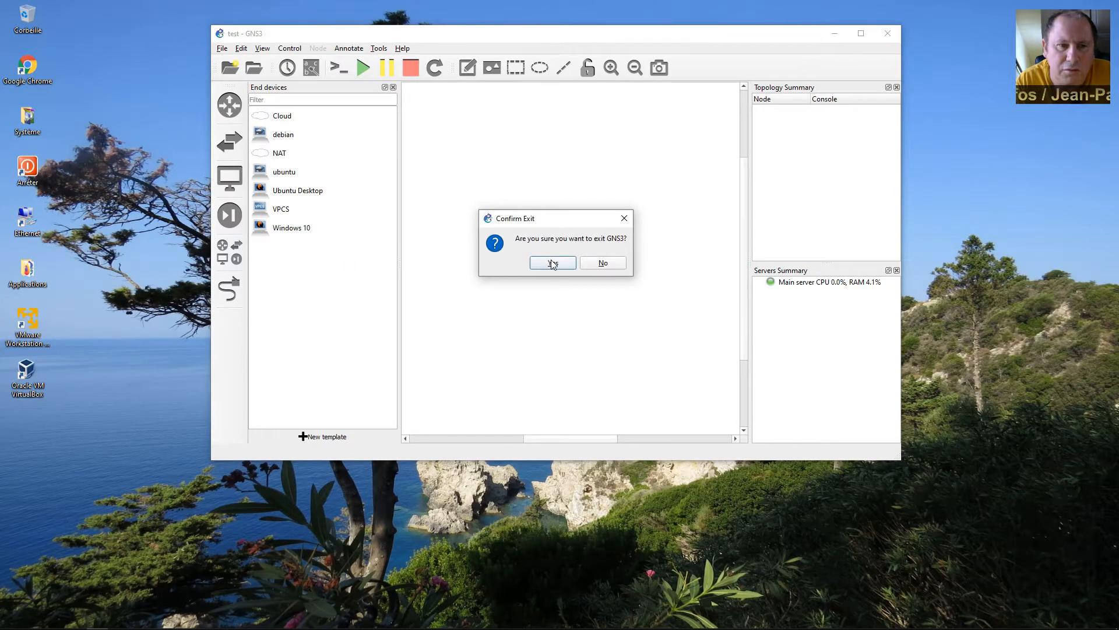
{"action": "left_click", "coordinate": [553, 264]}
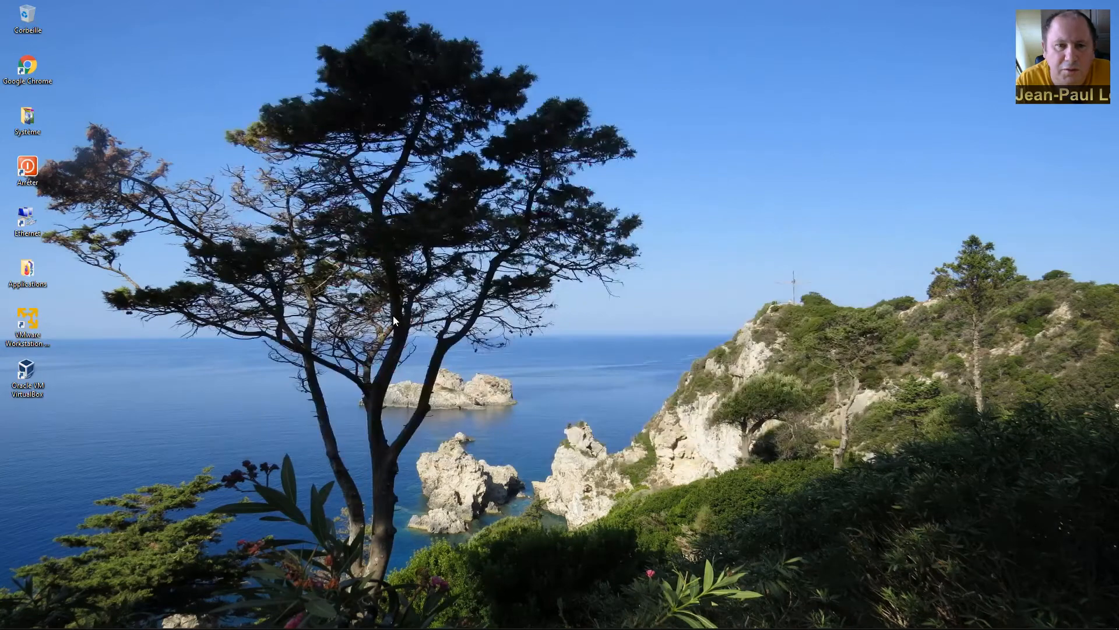
Launch PuTTY and connect using the saved 192.168.1.22 session.
{"action": "double_click", "coordinate": [43, 276]}
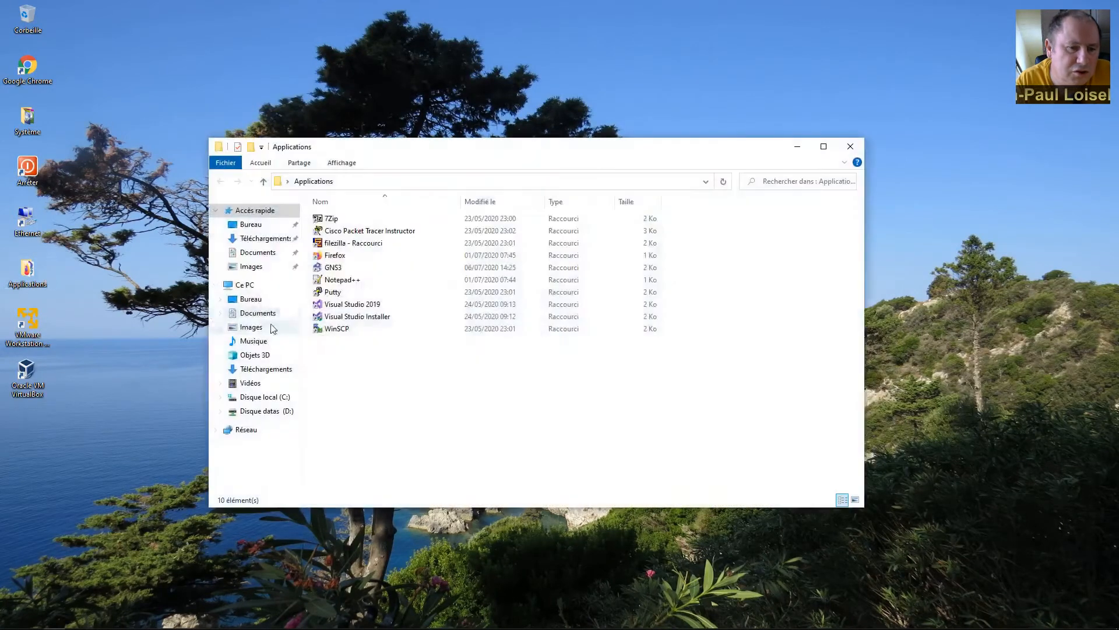
{"action": "double_click", "coordinate": [333, 293]}
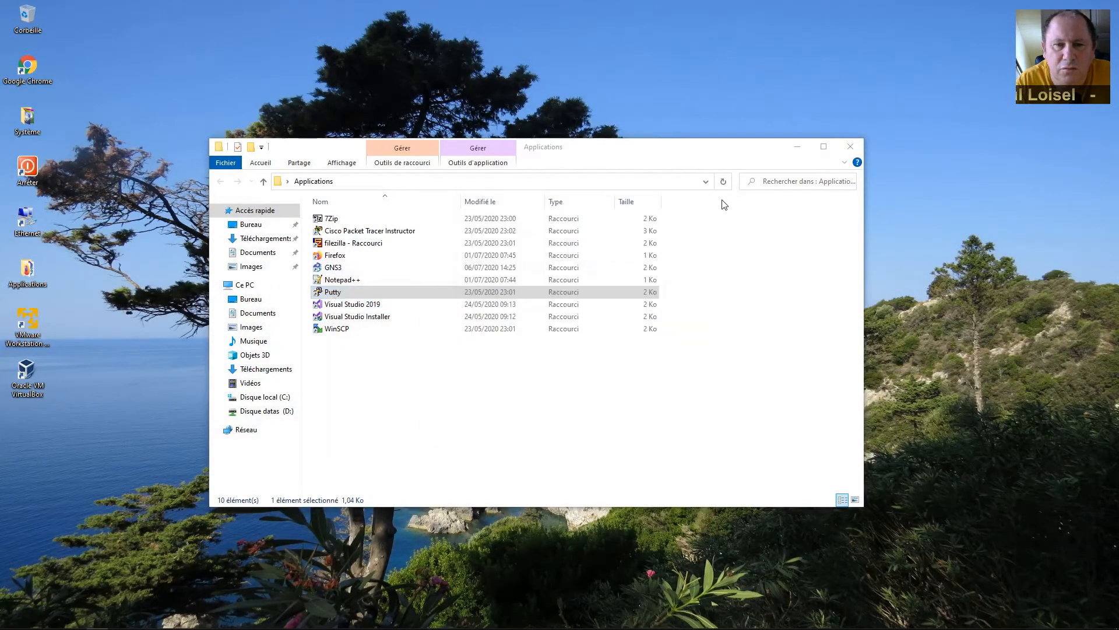
{"action": "left_click", "coordinate": [850, 146]}
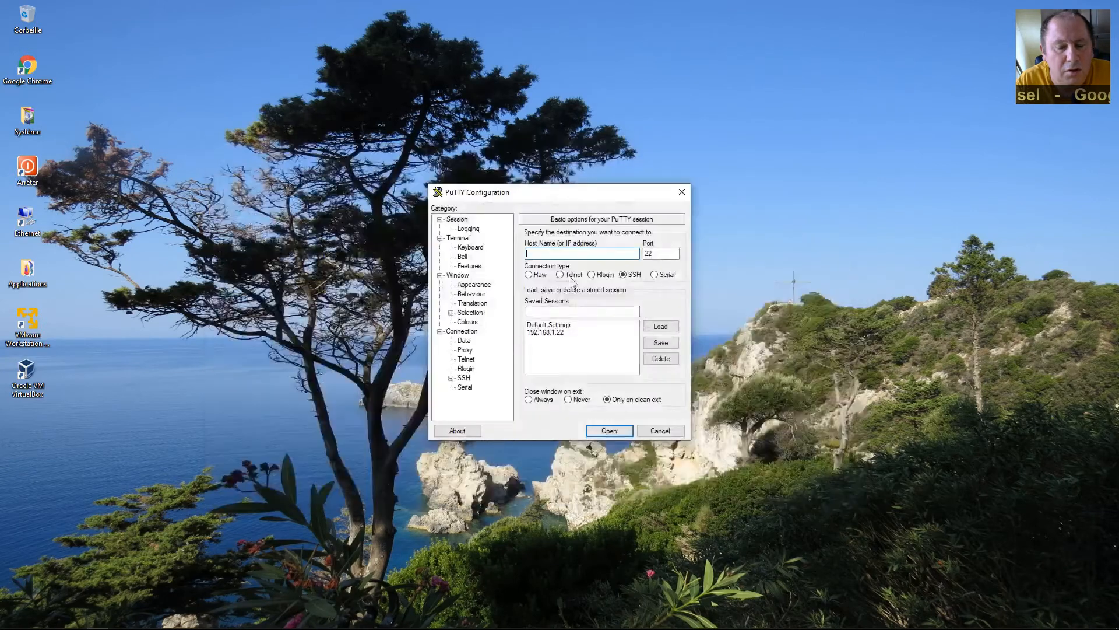
{"action": "left_click", "coordinate": [559, 332]}
{"action": "double_click", "coordinate": [558, 332]}
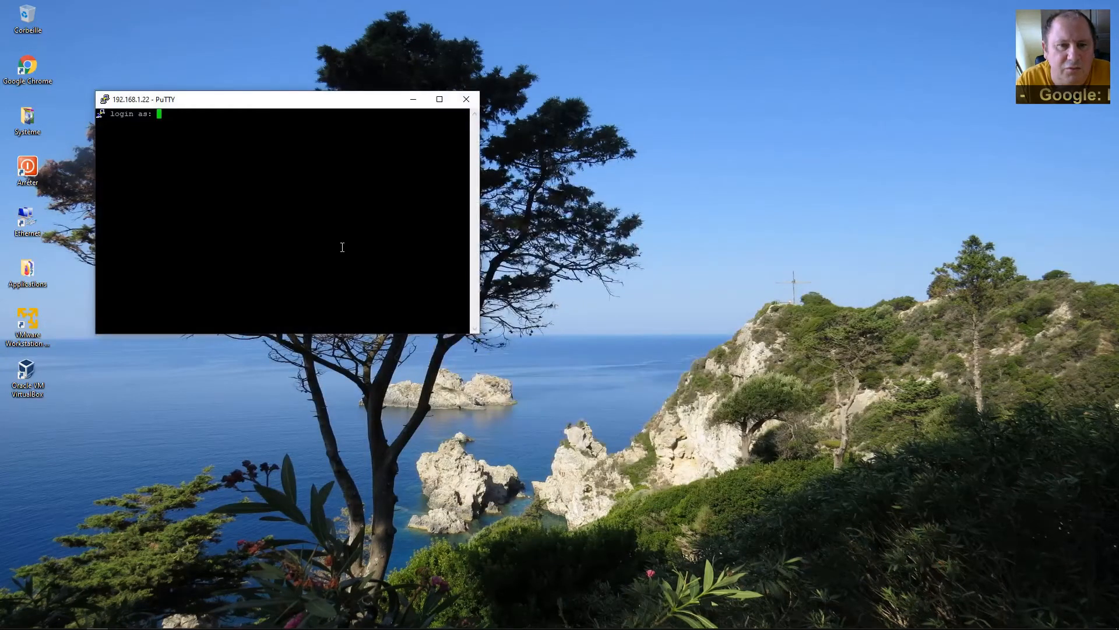
Move and enlarge the terminal, then log in as gns3 with its password.
{"action": "left_click_drag", "start_coordinate": [270, 104], "coordinate": [355, 82]}
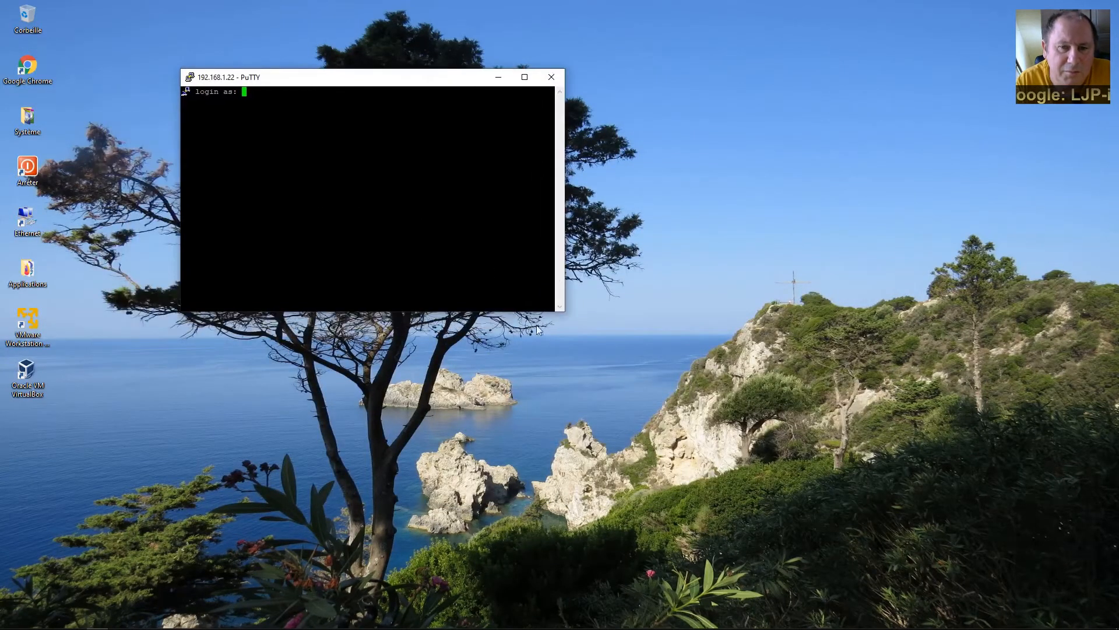
{"action": "left_click_drag", "start_coordinate": [568, 317], "coordinate": [663, 387]}
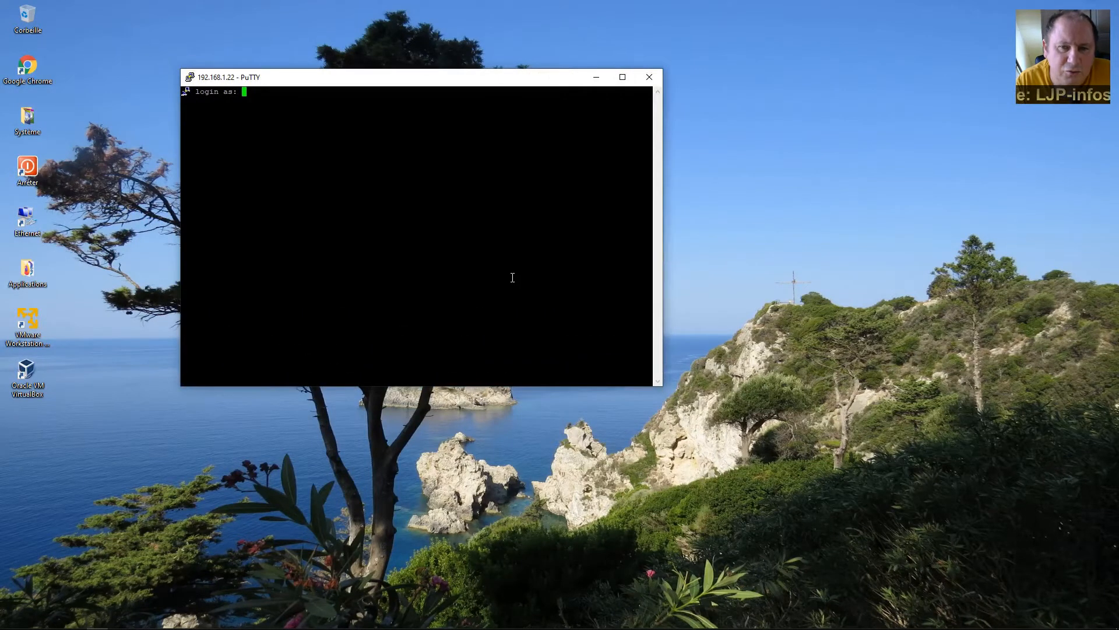
{"action": "type", "text": "gns"}
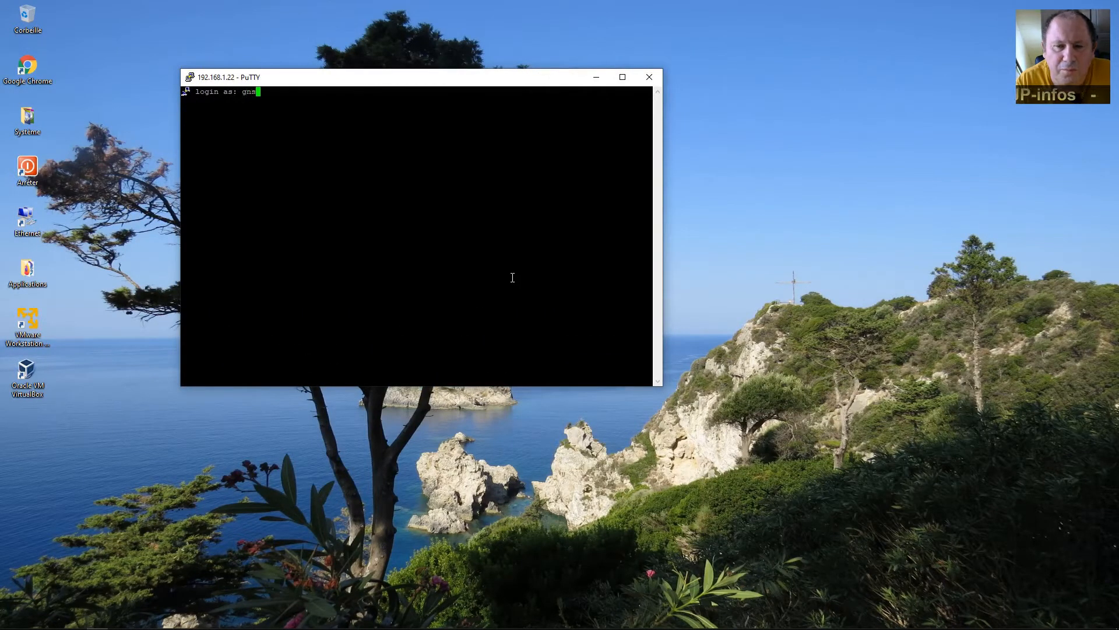
{"action": "type", "text": "3"}
{"action": "key", "text": "Return"}
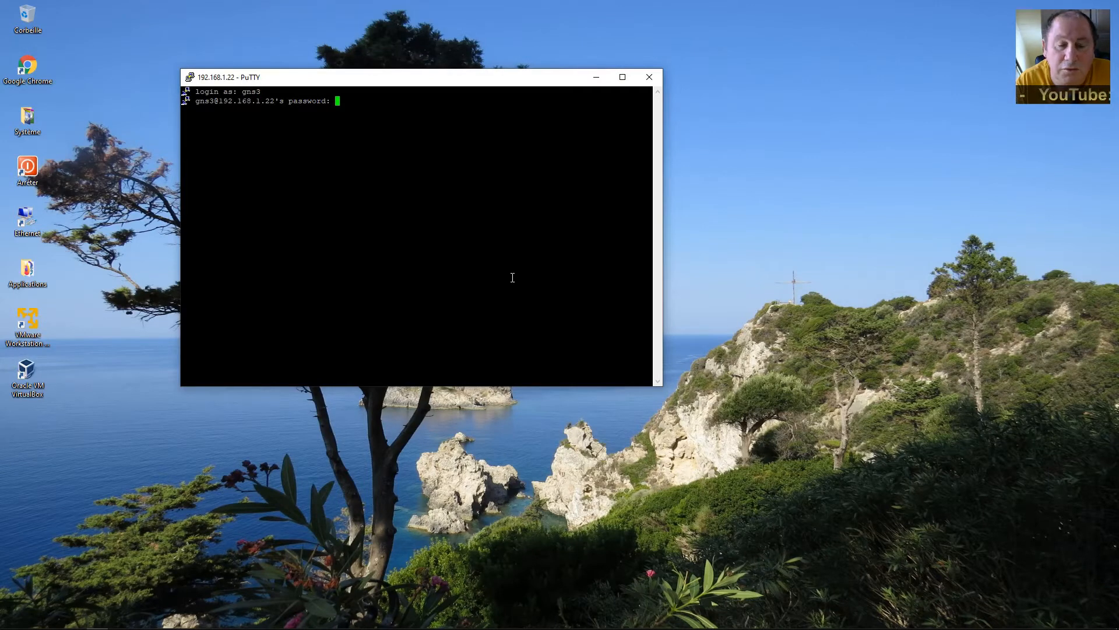
{"action": "key", "text": "Return"}
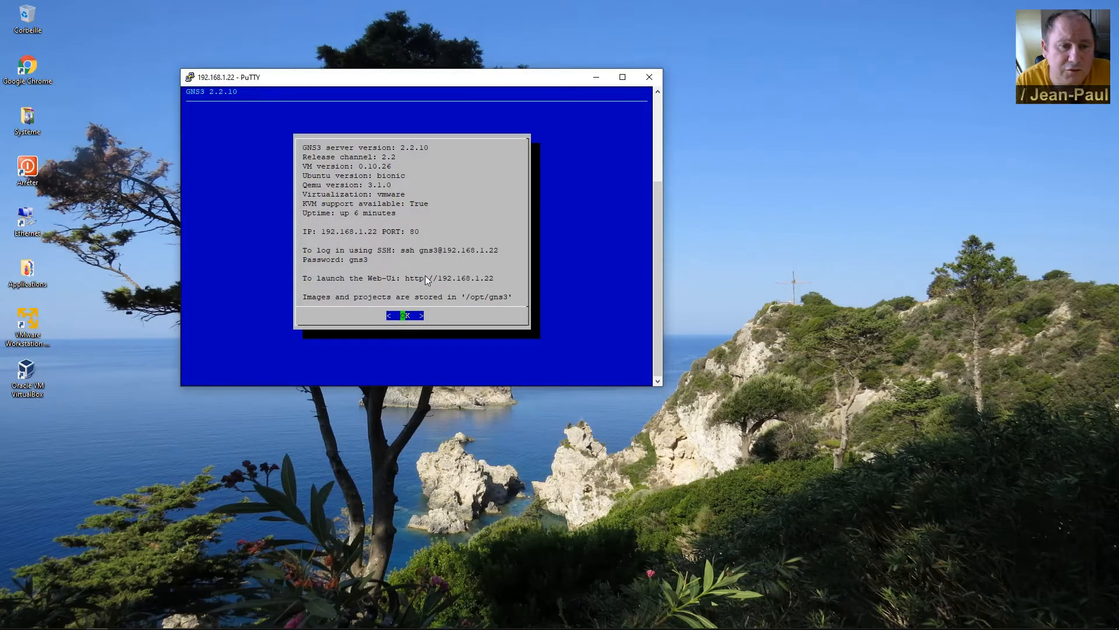
Dismiss the VM info screen and open Keyboard from the GNS3 VM menu.
{"action": "key", "text": "Return"}
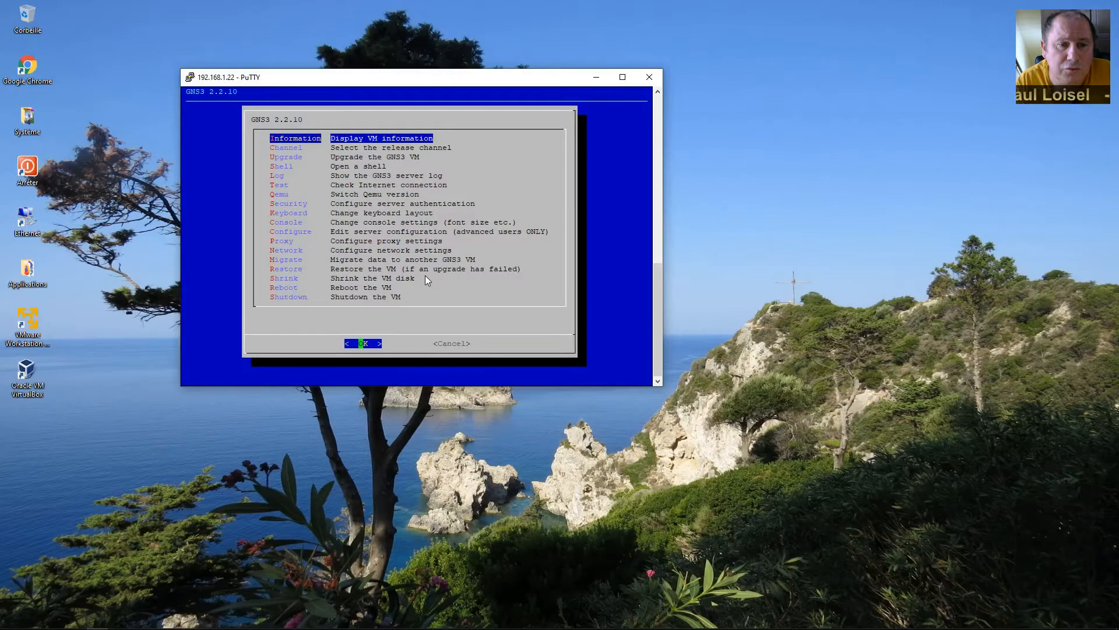
{"action": "key", "text": "Down"}
{"action": "key", "text": "Down"}
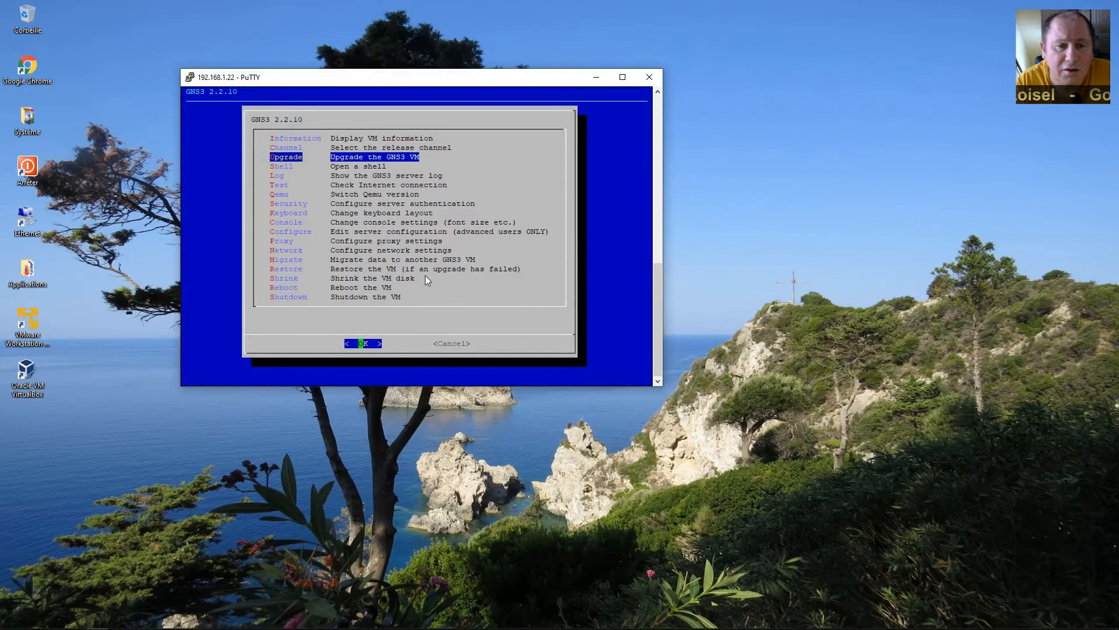
{"action": "key", "text": "Down"}
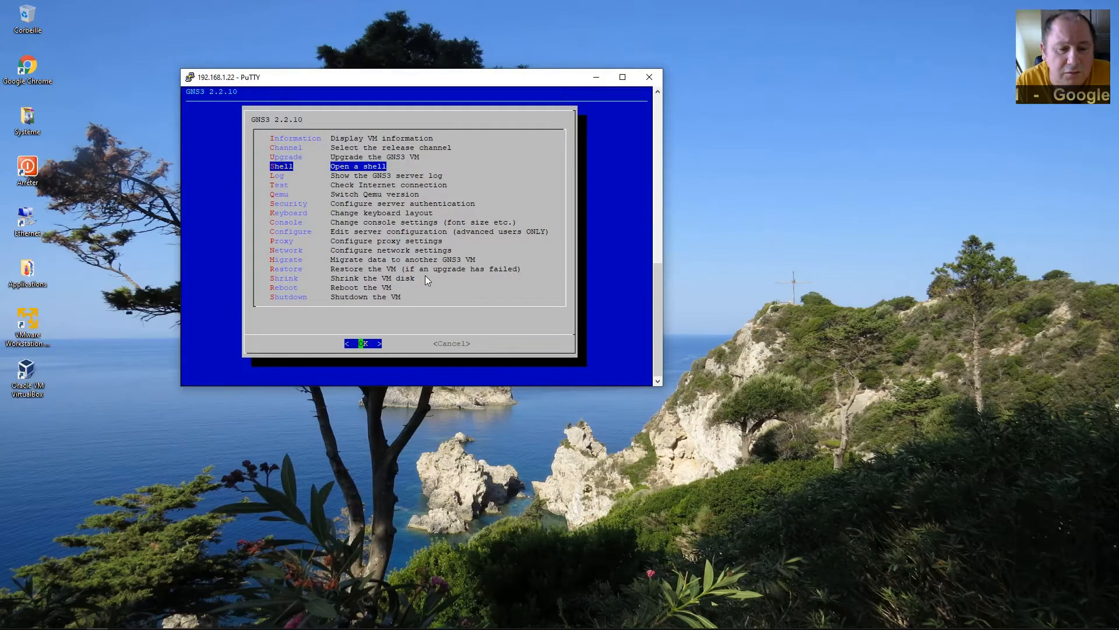
{"action": "key", "text": "Down"}
{"action": "key", "text": "Down"}
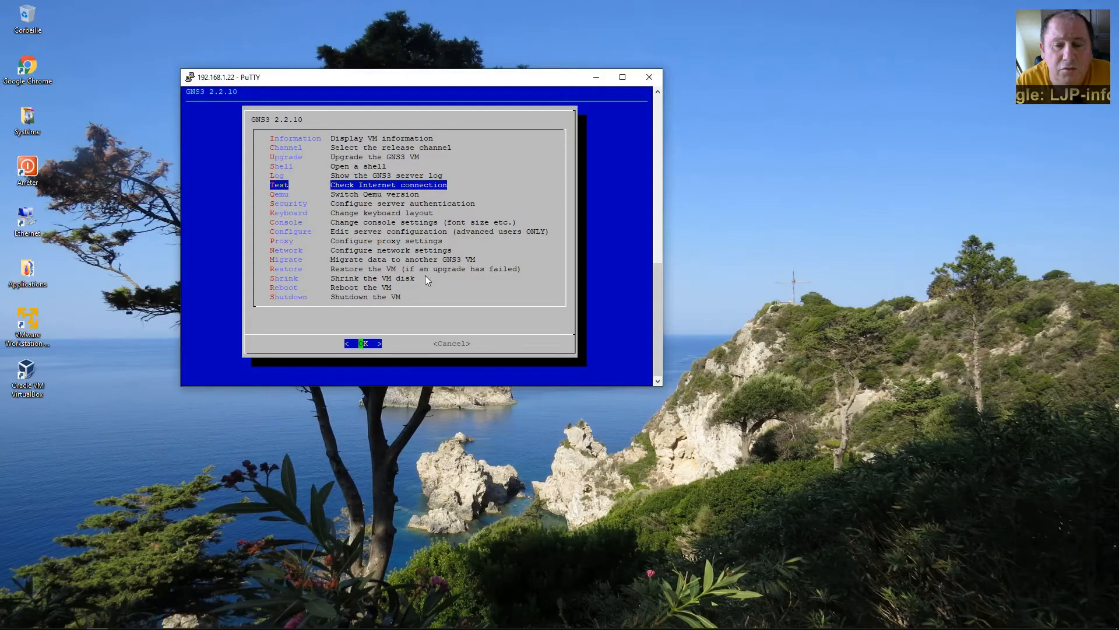
{"action": "key", "text": "Down"}
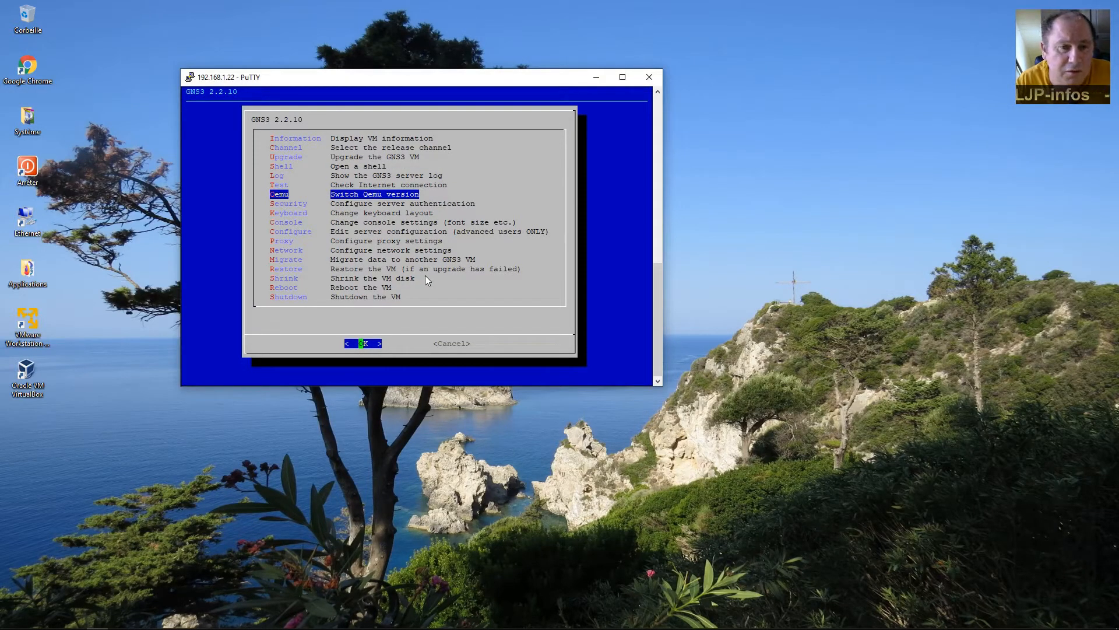
{"action": "key", "text": "Down"}
{"action": "key", "text": "Down"}
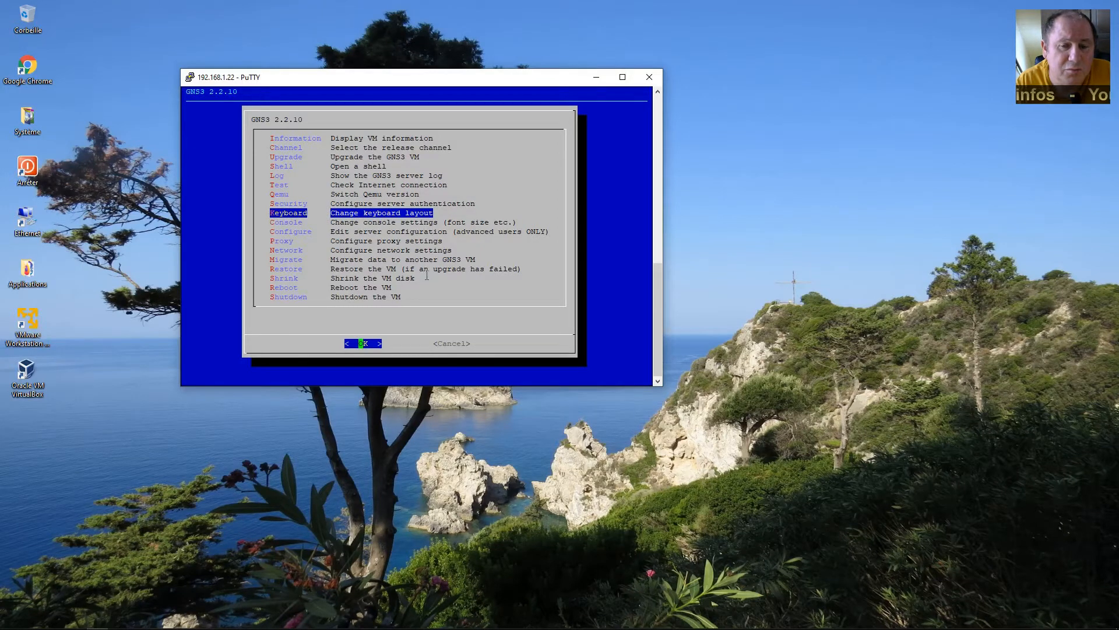
{"action": "key", "text": "Return"}
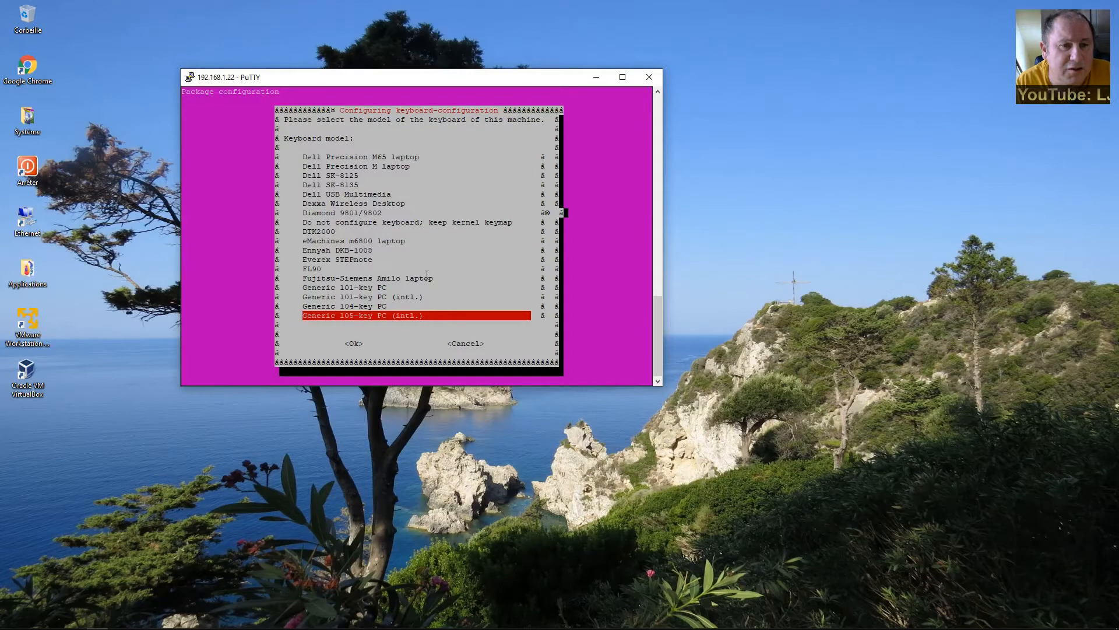
Confirm Generic 105-key PC (intl.), French country and layout, default AltGr, no compose key.
{"action": "key", "text": "Tab"}
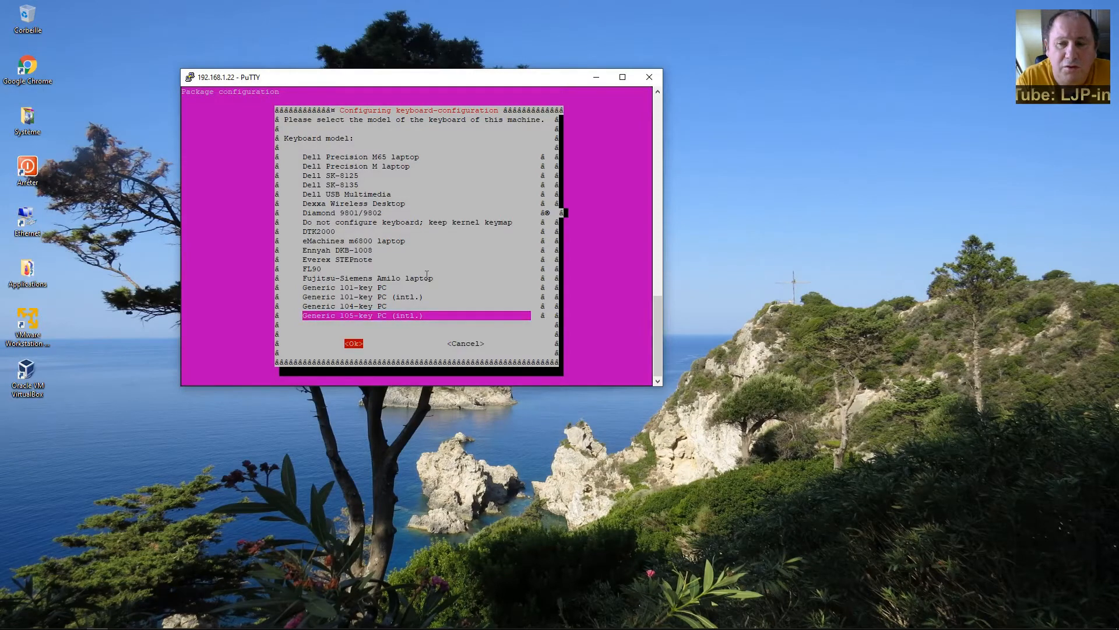
{"action": "key", "text": "Return"}
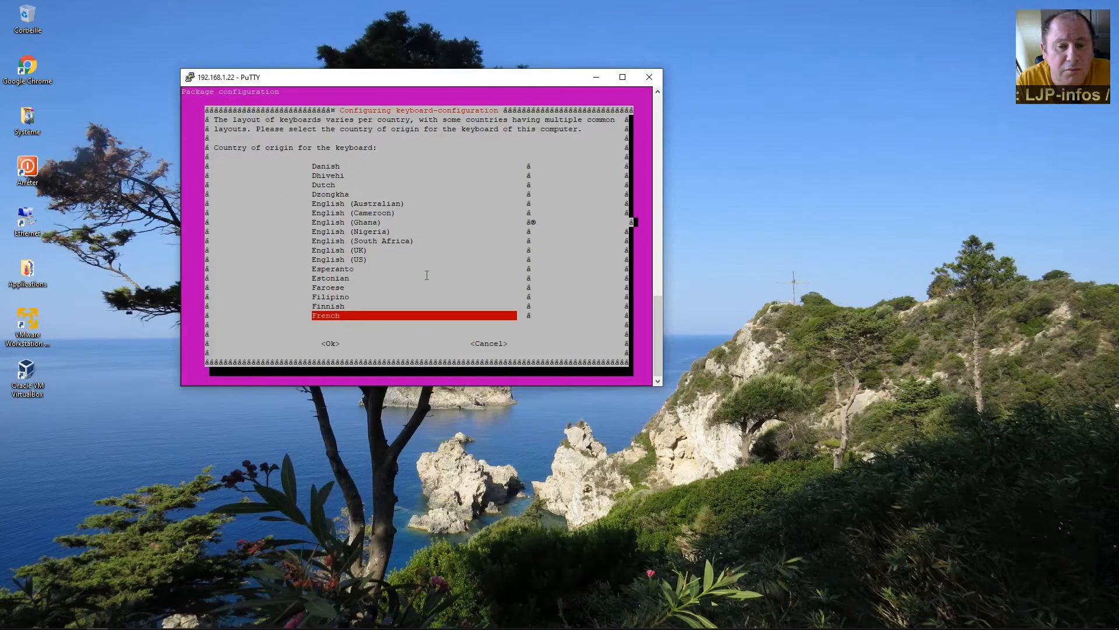
{"action": "key", "text": "Tab"}
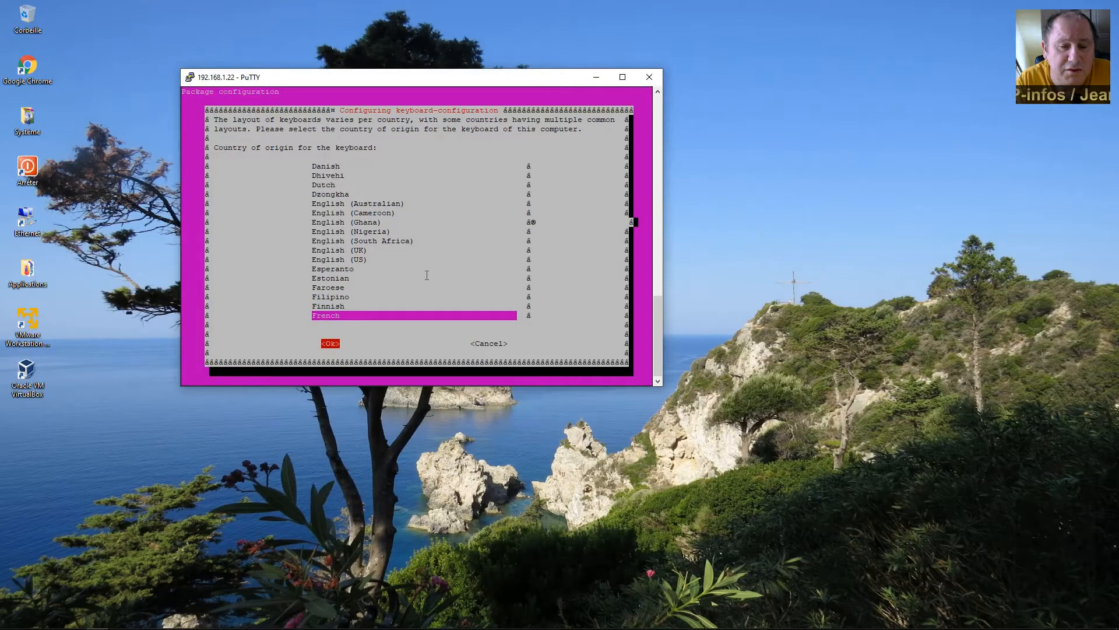
{"action": "key", "text": "Return"}
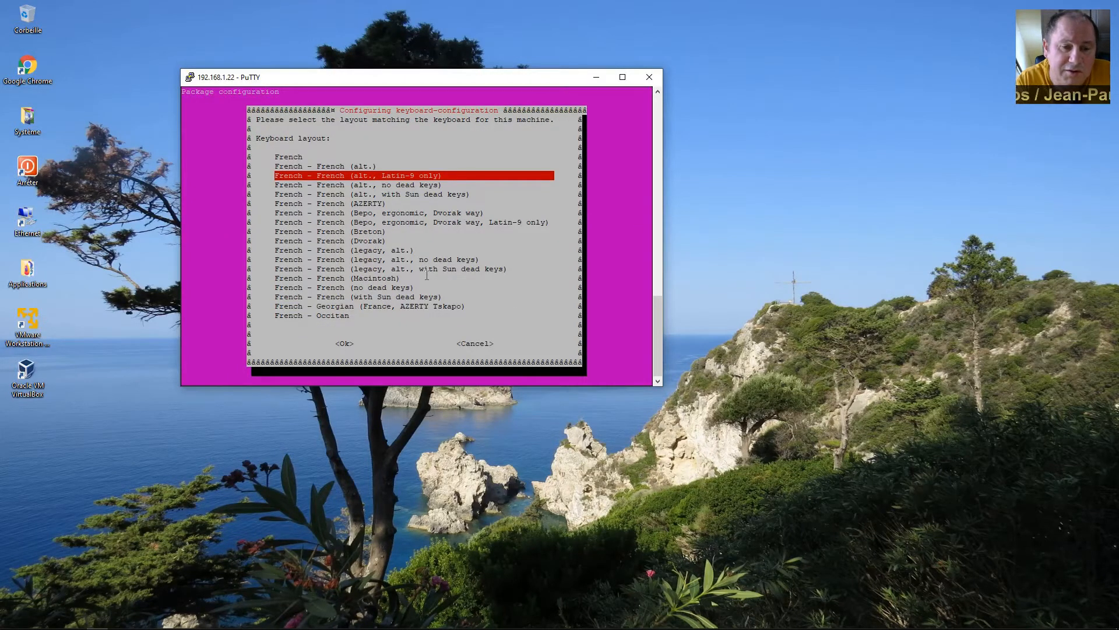
{"action": "key", "text": "Tab"}
{"action": "key", "text": "Return"}
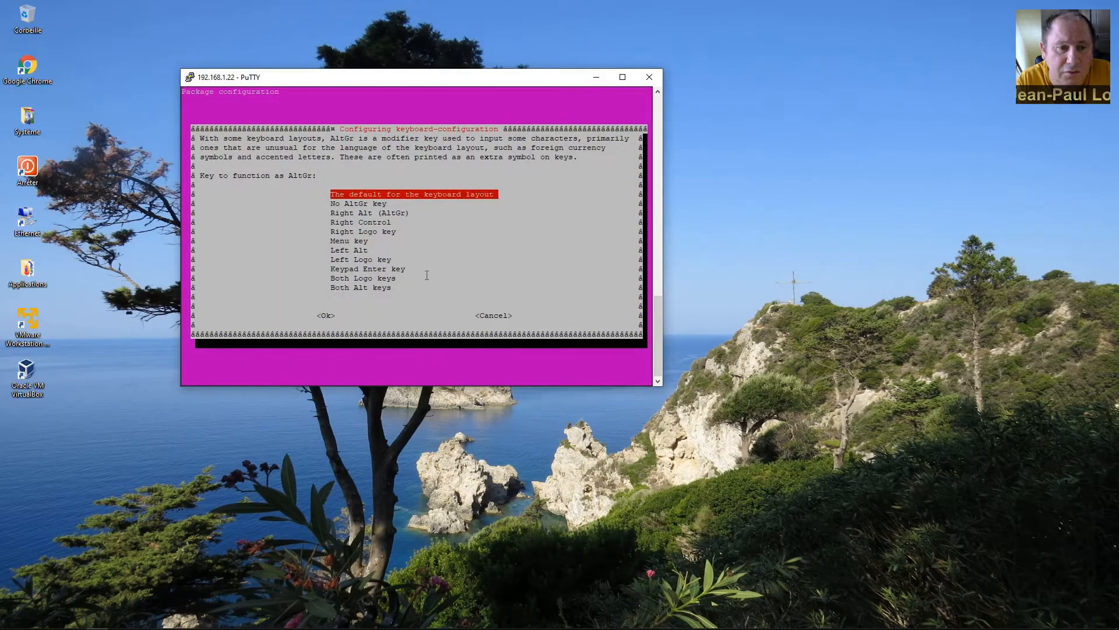
{"action": "key", "text": "Tab"}
{"action": "key", "text": "Return"}
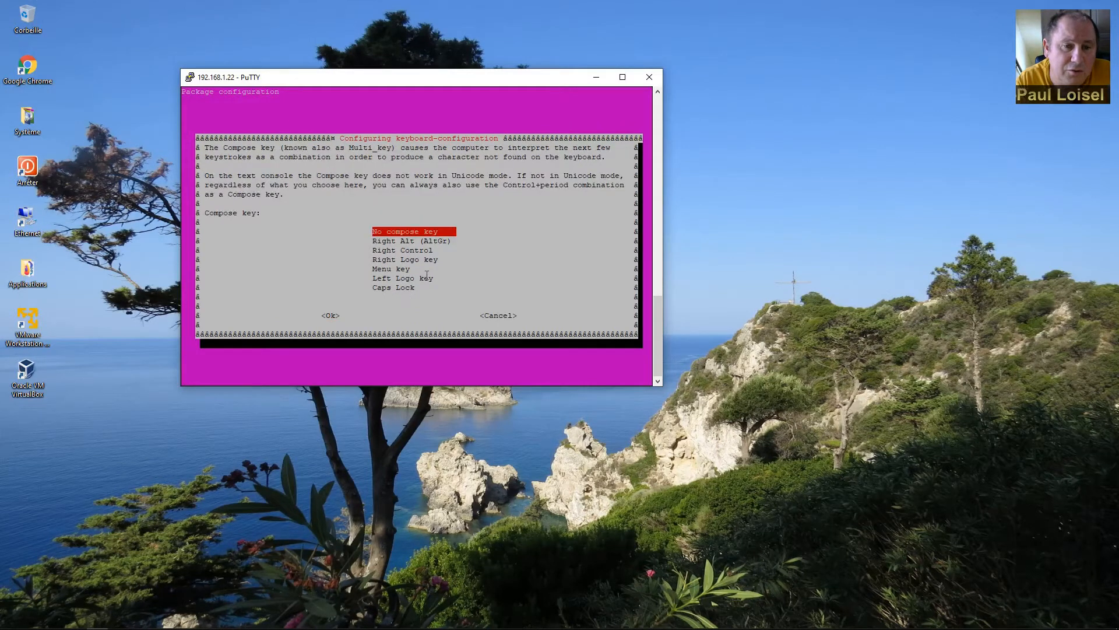
{"action": "key", "text": "Tab"}
{"action": "key", "text": "Return"}
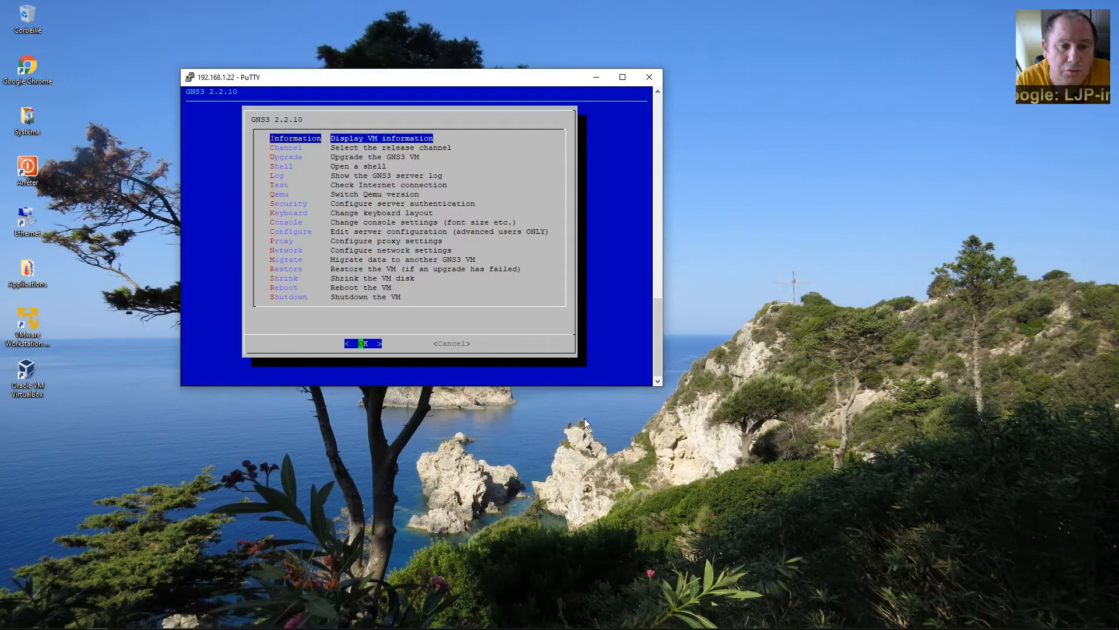
{"action": "key", "text": "Down"}
{"action": "key", "text": "Down"}
{"action": "key", "text": "Down"}
{"action": "key", "text": "Down"}
{"action": "key", "text": "Down"}
{"action": "key", "text": "Down"}
{"action": "key", "text": "Down"}
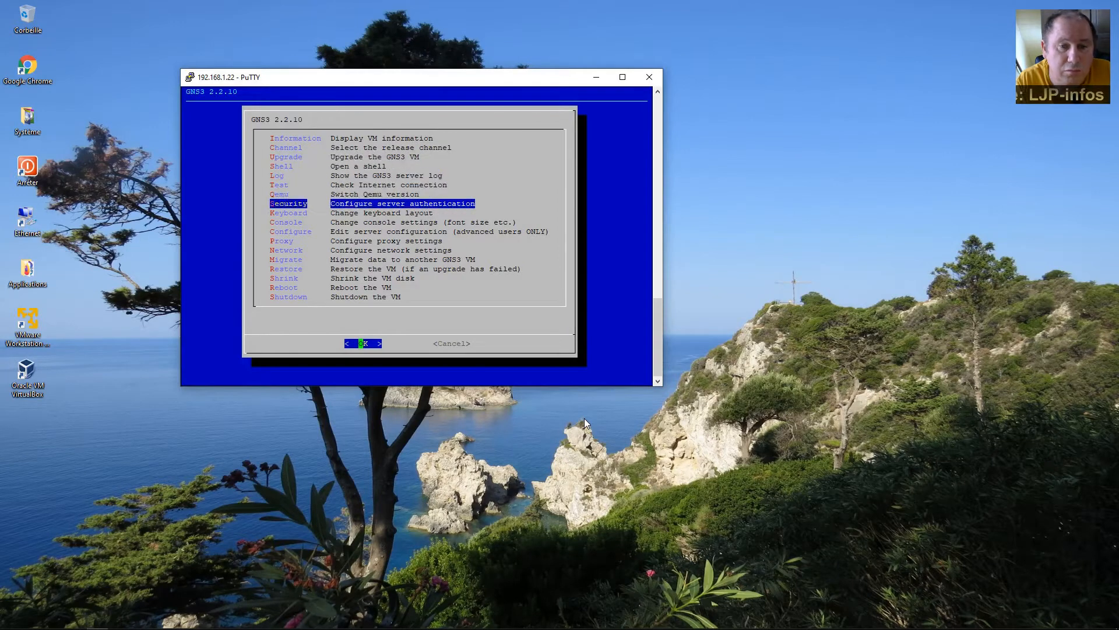
{"action": "key", "text": "Down"}
{"action": "key", "text": "Down"}
{"action": "key", "text": "Down"}
{"action": "key", "text": "Down"}
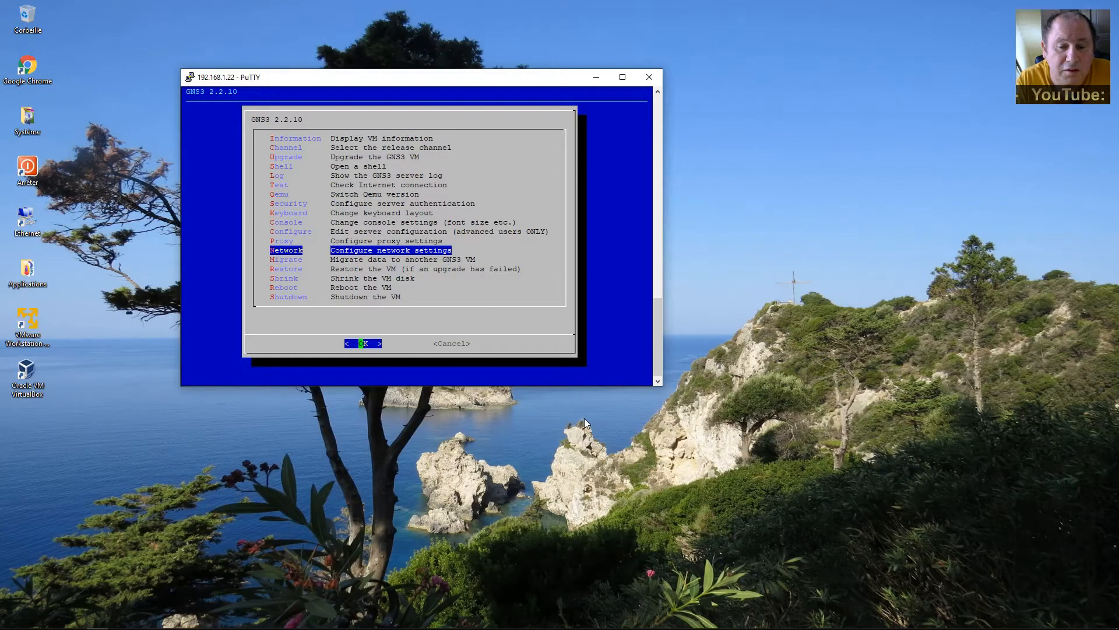
{"action": "key", "text": "Down"}
{"action": "key", "text": "Down"}
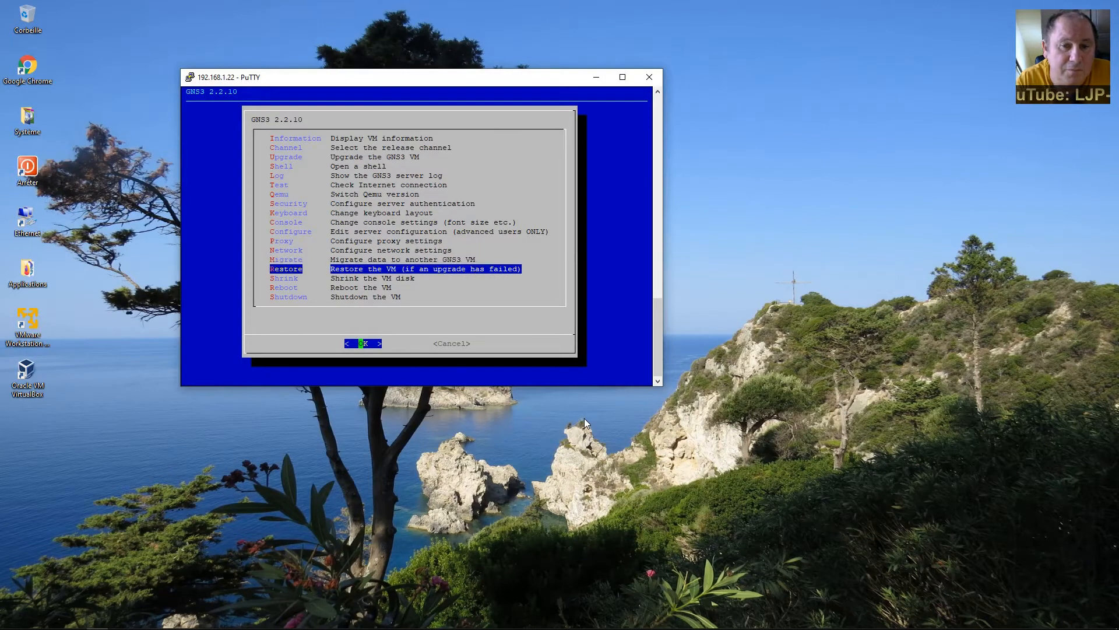
{"action": "key", "text": "Down"}
{"action": "key", "text": "Down"}
{"action": "key", "text": "Down"}
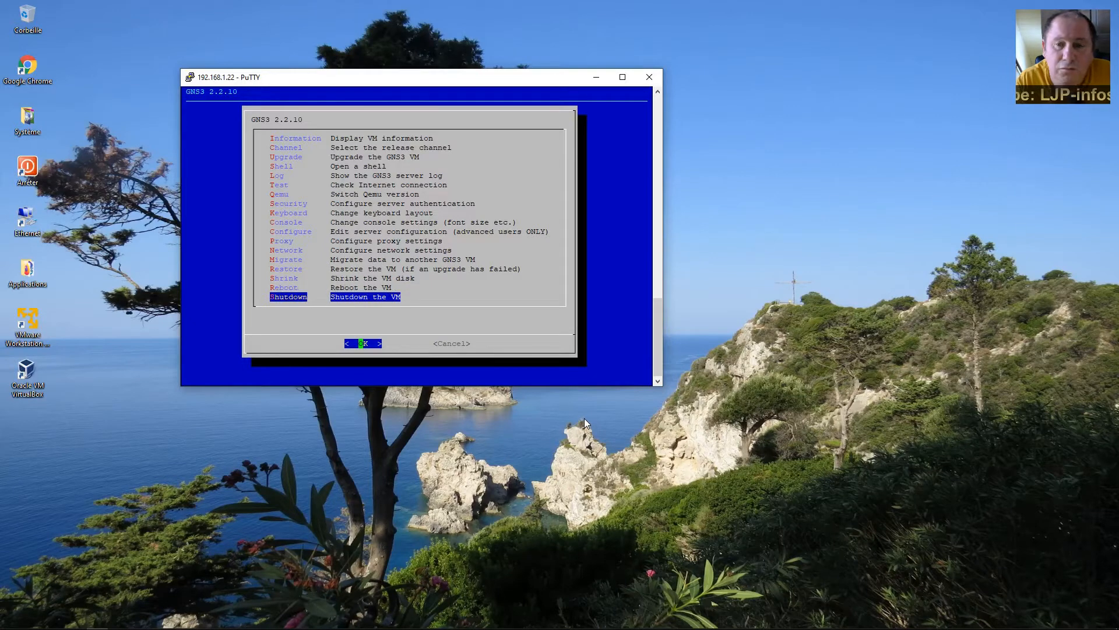
{"action": "key", "text": "Up"}
{"action": "key", "text": "Up"}
{"action": "key", "text": "Up"}
{"action": "key", "text": "Up"}
{"action": "key", "text": "Up"}
{"action": "key", "text": "Up"}
{"action": "key", "text": "Up"}
{"action": "key", "text": "Up"}
{"action": "key", "text": "Up"}
{"action": "key", "text": "Up"}
{"action": "key", "text": "Up"}
{"action": "key", "text": "Up"}
{"action": "key", "text": "Up"}
{"action": "key", "text": "Up"}
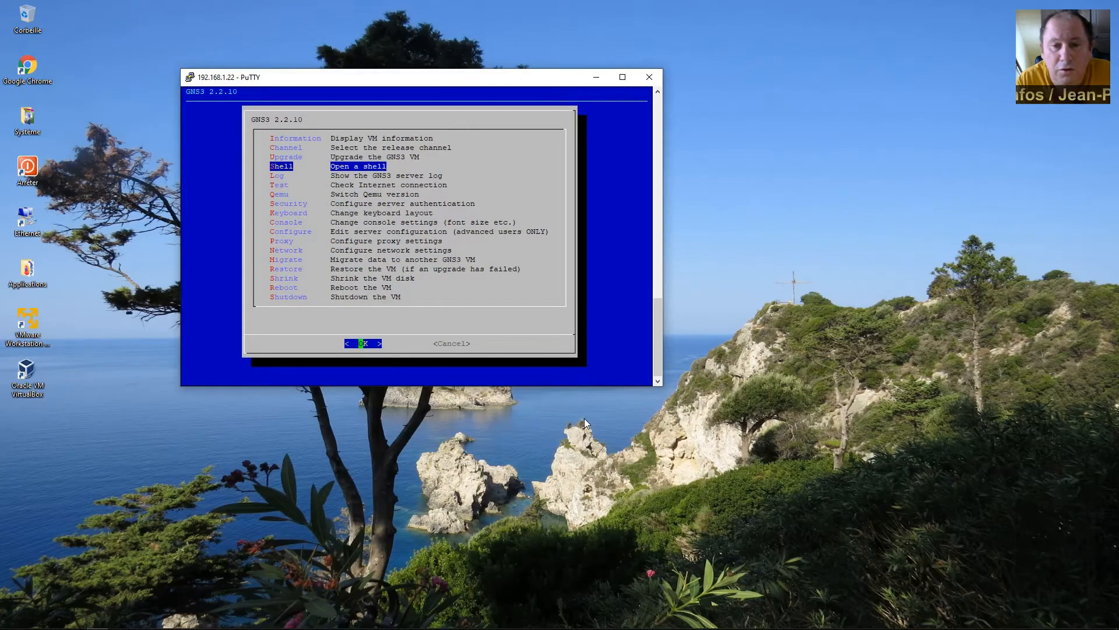
Open a shell from the GNS3 VM menu and clear the screen.
{"action": "key", "text": "Return"}
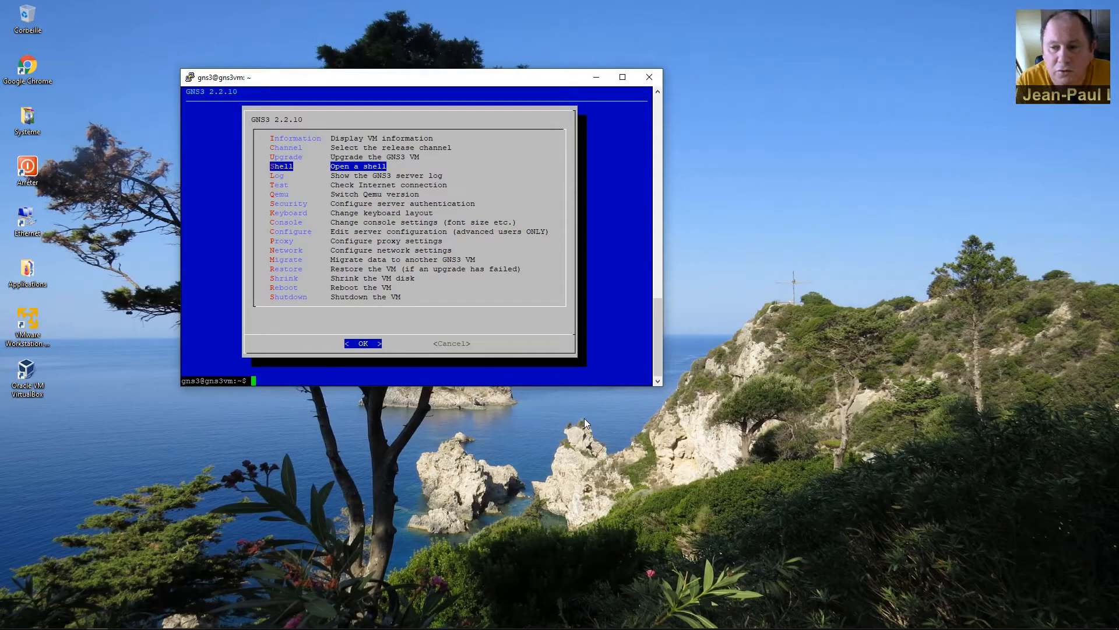
{"action": "type", "text": "clear"}
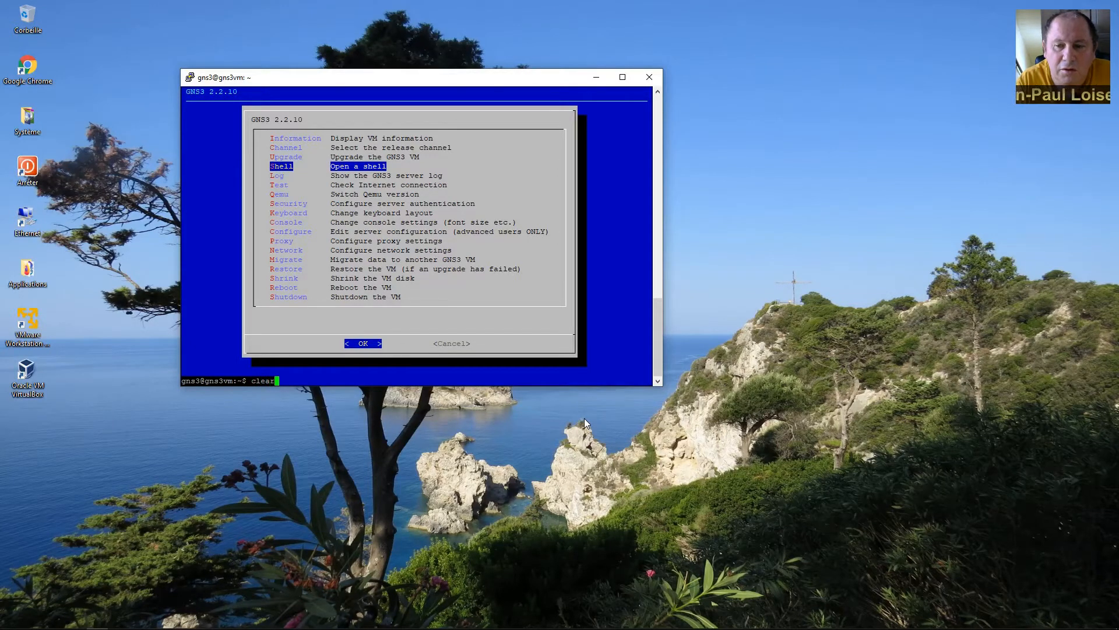
{"action": "key", "text": "Return"}
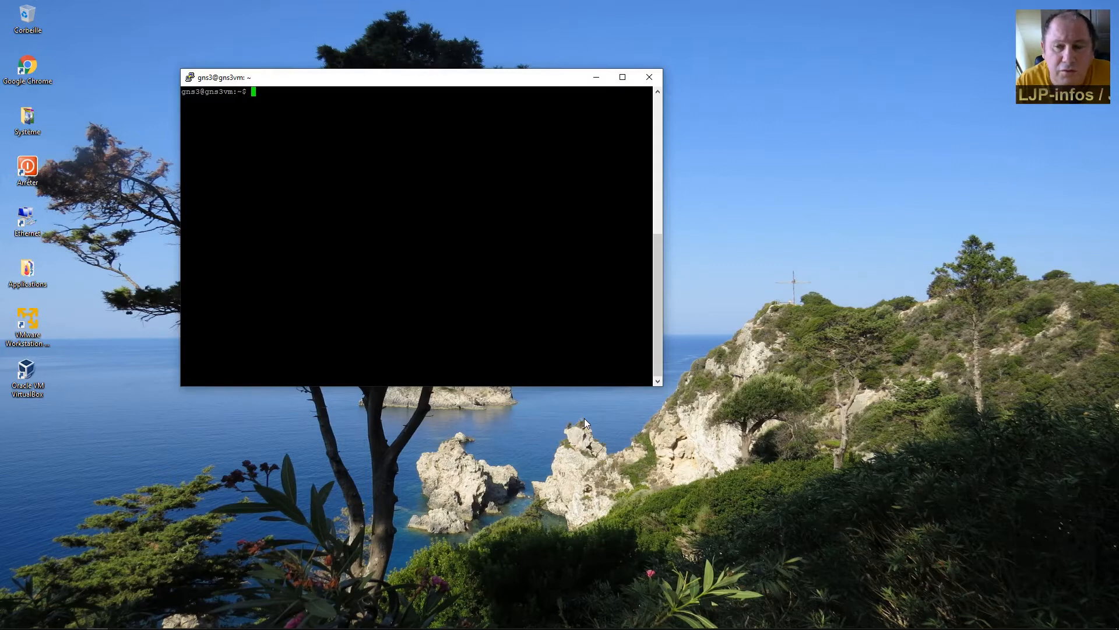
Become root with sudo su and type nano /etc/ssh/sshd_config using tab completion.
{"action": "type", "text": "sudo su"}
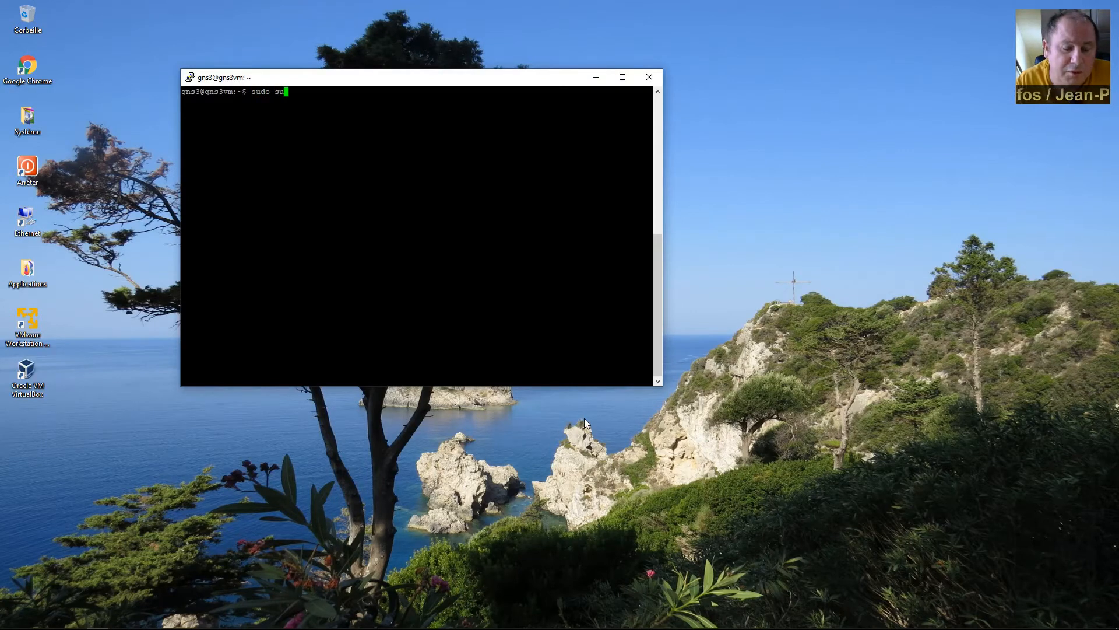
{"action": "key", "text": "Return"}
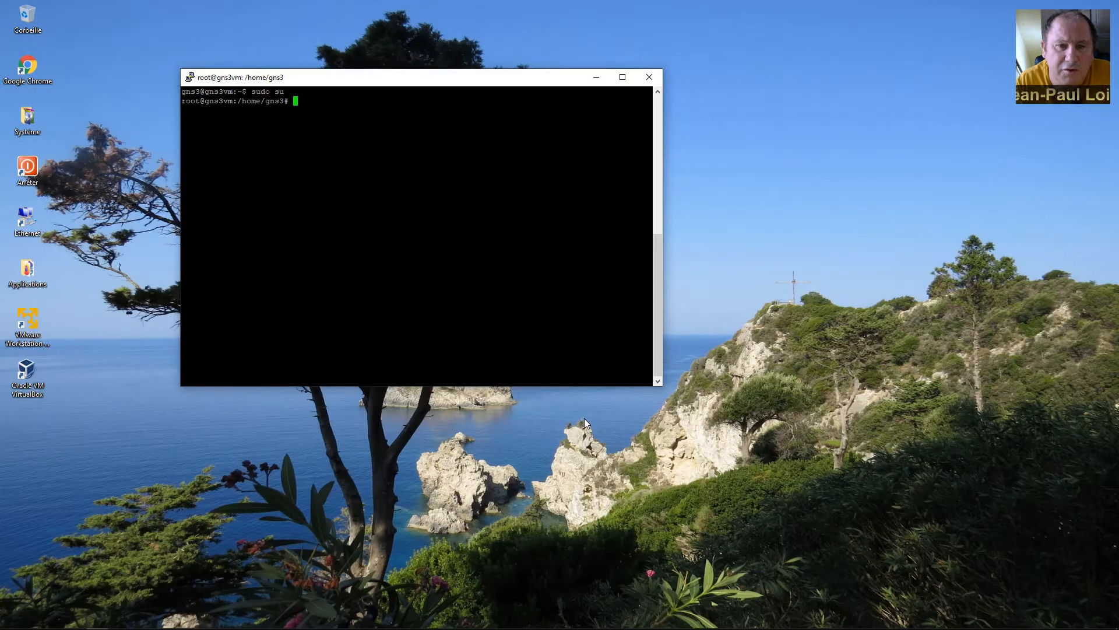
{"action": "type", "text": "pas"}
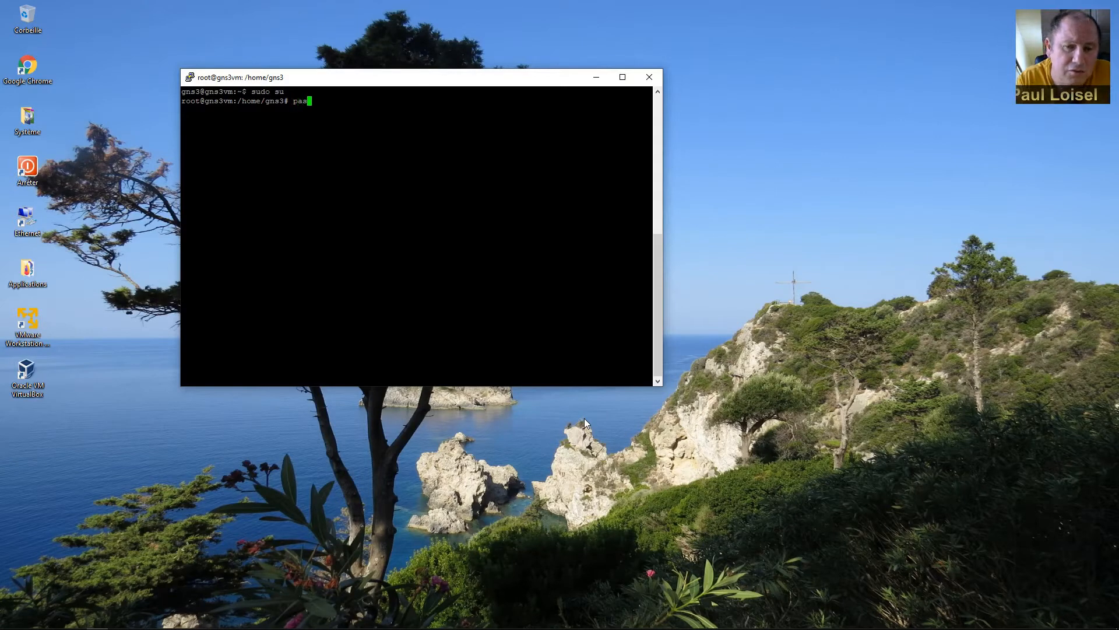
{"action": "type", "text": "swd"}
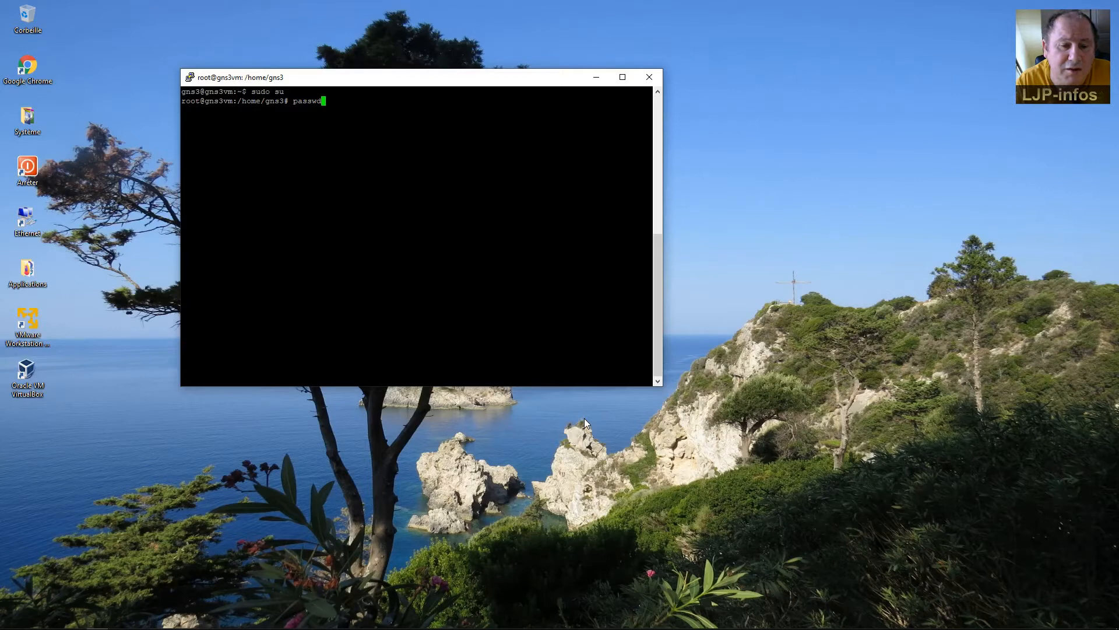
{"action": "key", "text": "BackSpace"}
{"action": "key", "text": "BackSpace"}
{"action": "key", "text": "BackSpace"}
{"action": "key", "text": "BackSpace"}
{"action": "key", "text": "BackSpace"}
{"action": "key", "text": "BackSpace"}
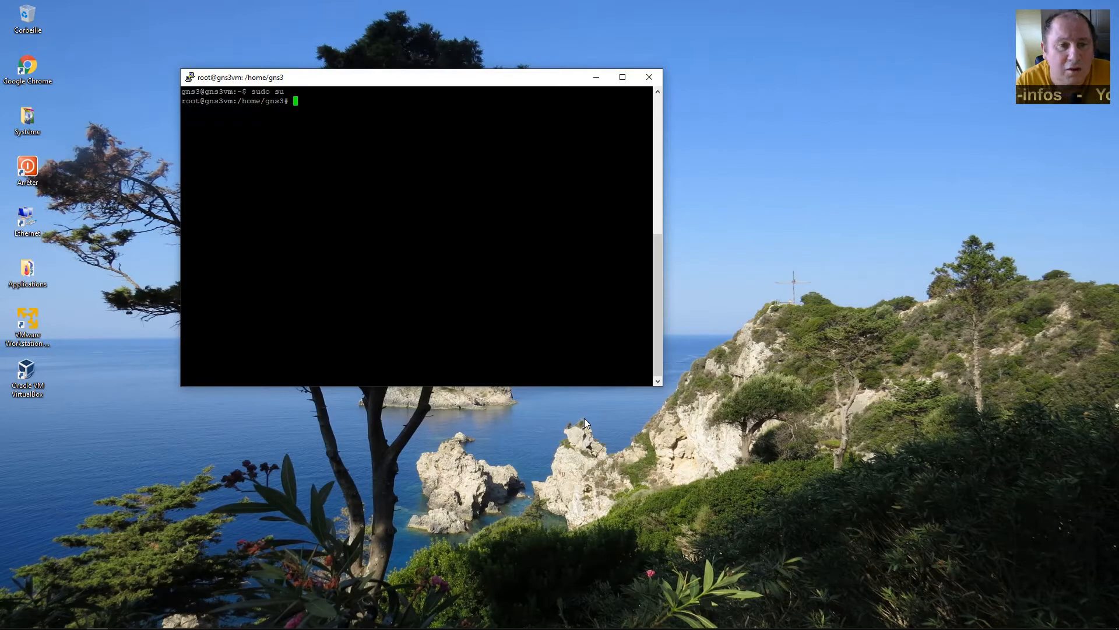
{"action": "type", "text": "nnao"}
{"action": "key", "text": "BackSpace"}
{"action": "key", "text": "BackSpace"}
{"action": "key", "text": "BackSpace"}
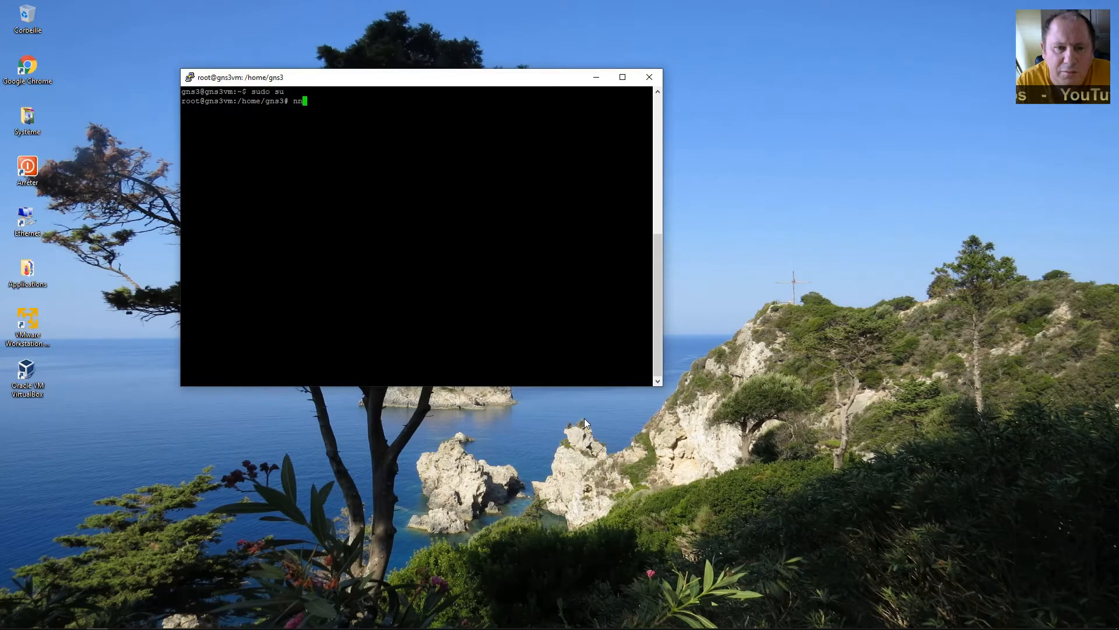
{"action": "type", "text": "ano "}
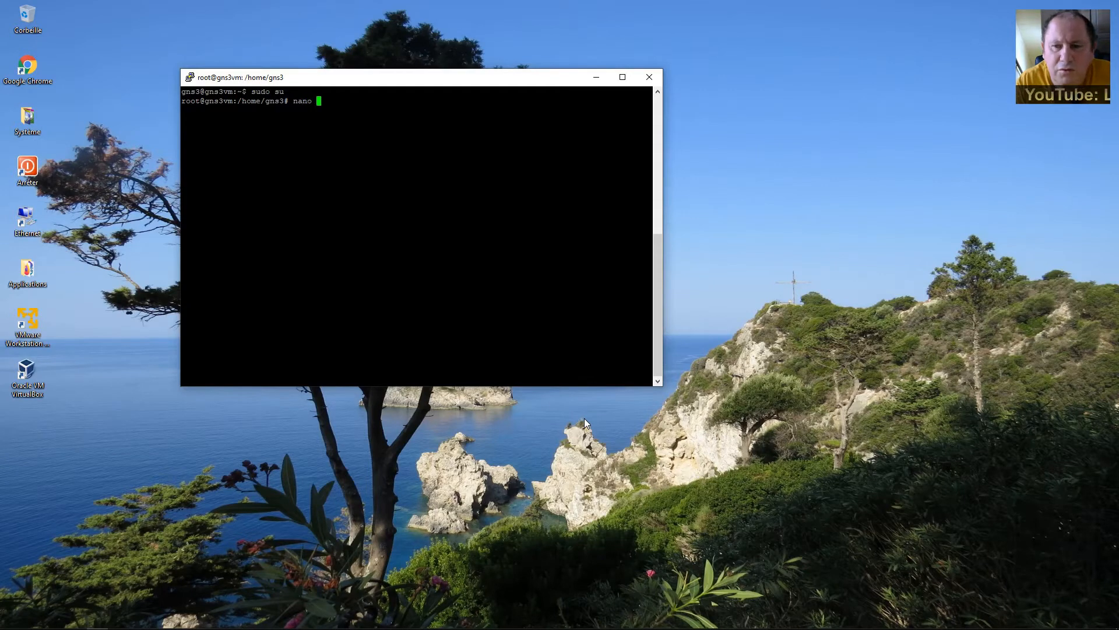
{"action": "type", "text": "/etc/ssh"}
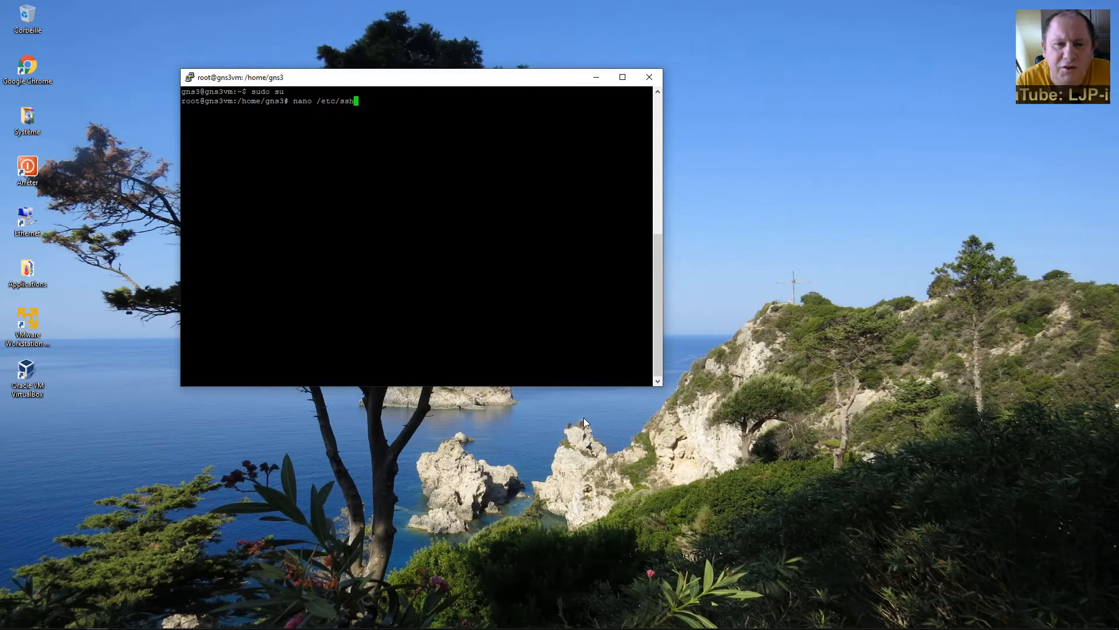
{"action": "type", "text": "/sshd"}
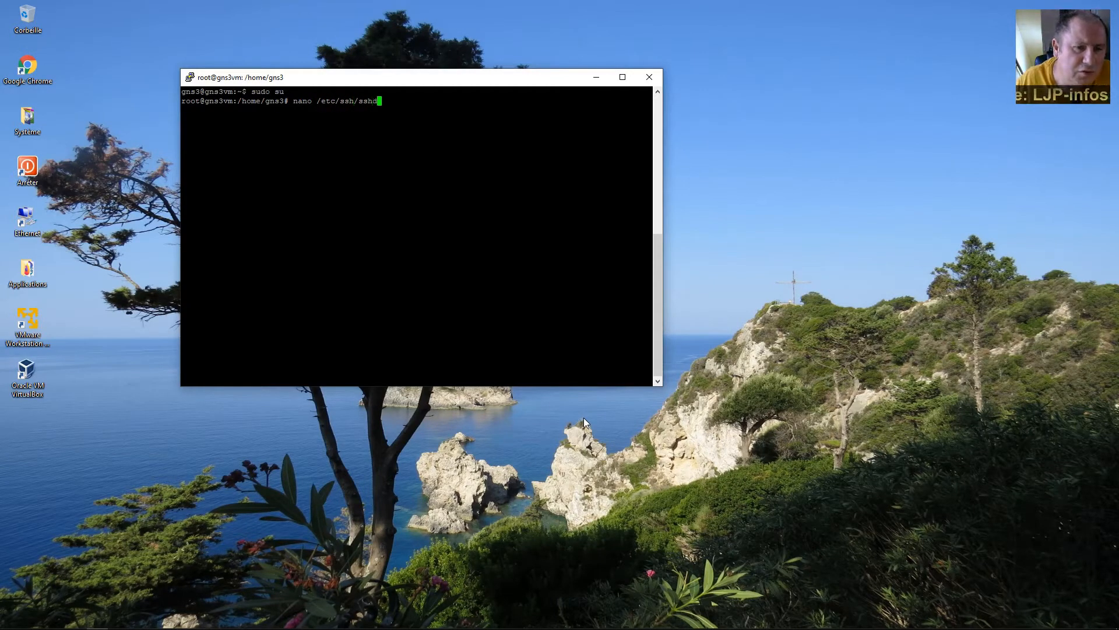
{"action": "key", "text": "Tab"}
Open sshd_config in nano, check PermitRootLogin yes, and exit back to the prompt.
{"action": "key", "text": "Return"}
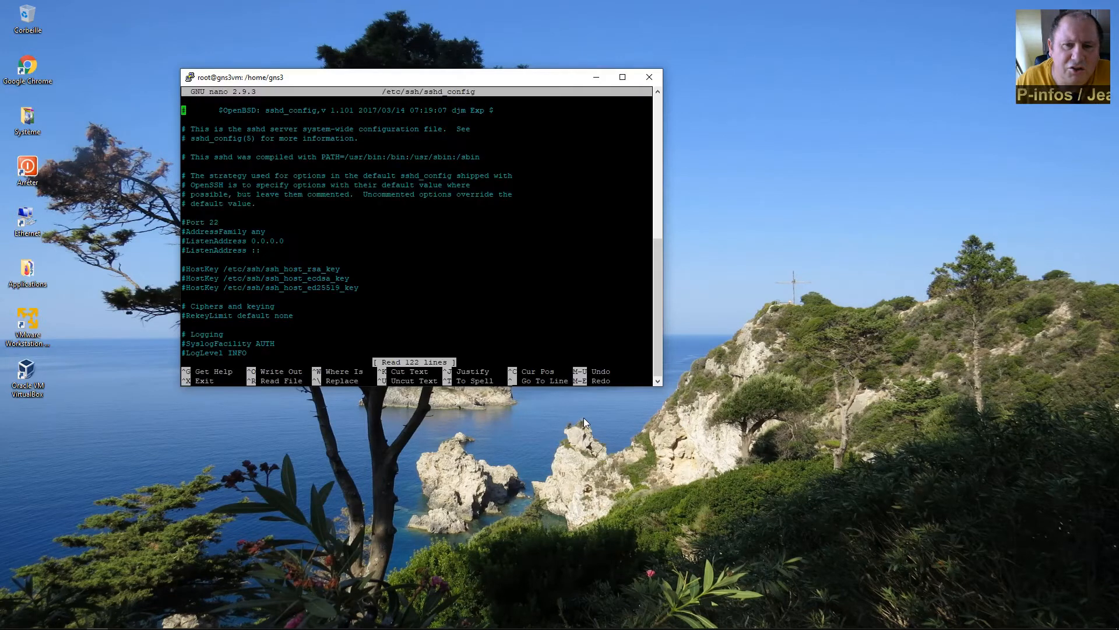
{"action": "key", "text": "Down"}
{"action": "key", "text": "Down"}
{"action": "key", "text": "Down"}
{"action": "key", "text": "Down"}
{"action": "key", "text": "Down"}
{"action": "key", "text": "Down"}
{"action": "key", "text": "Down"}
{"action": "key", "text": "Down"}
{"action": "key", "text": "Down"}
{"action": "key", "text": "Down"}
{"action": "key", "text": "Down"}
{"action": "key", "text": "Down"}
{"action": "key", "text": "Down"}
{"action": "key", "text": "Down"}
{"action": "key", "text": "Down"}
{"action": "key", "text": "Down"}
{"action": "key", "text": "Down"}
{"action": "key", "text": "Down"}
{"action": "key", "text": "Down"}
{"action": "key", "text": "Down"}
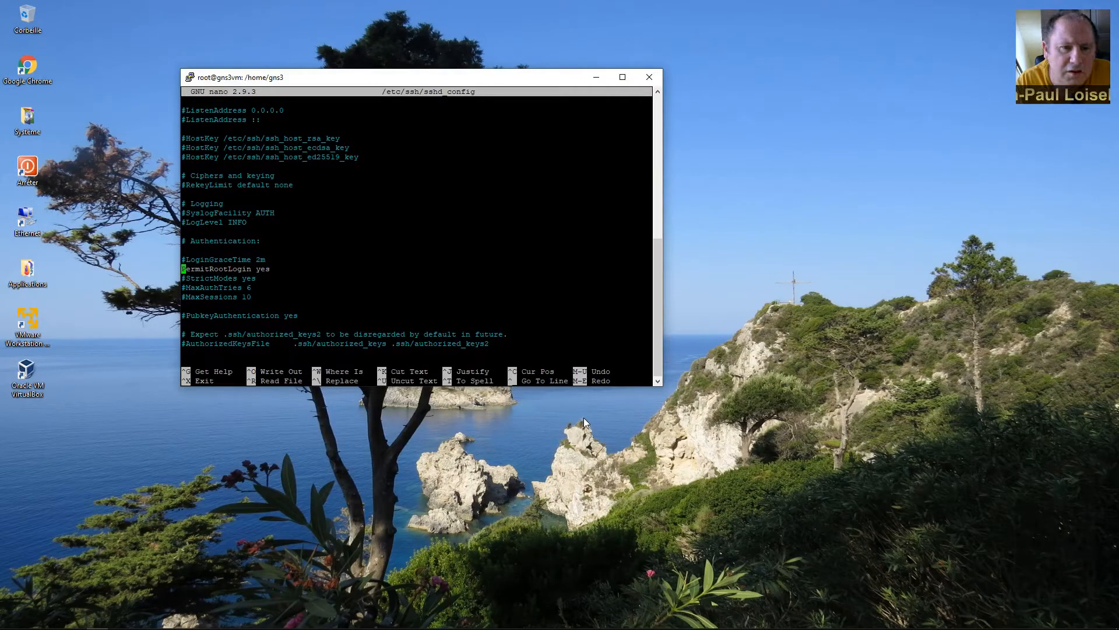
{"action": "key", "text": "ctrl+x"}
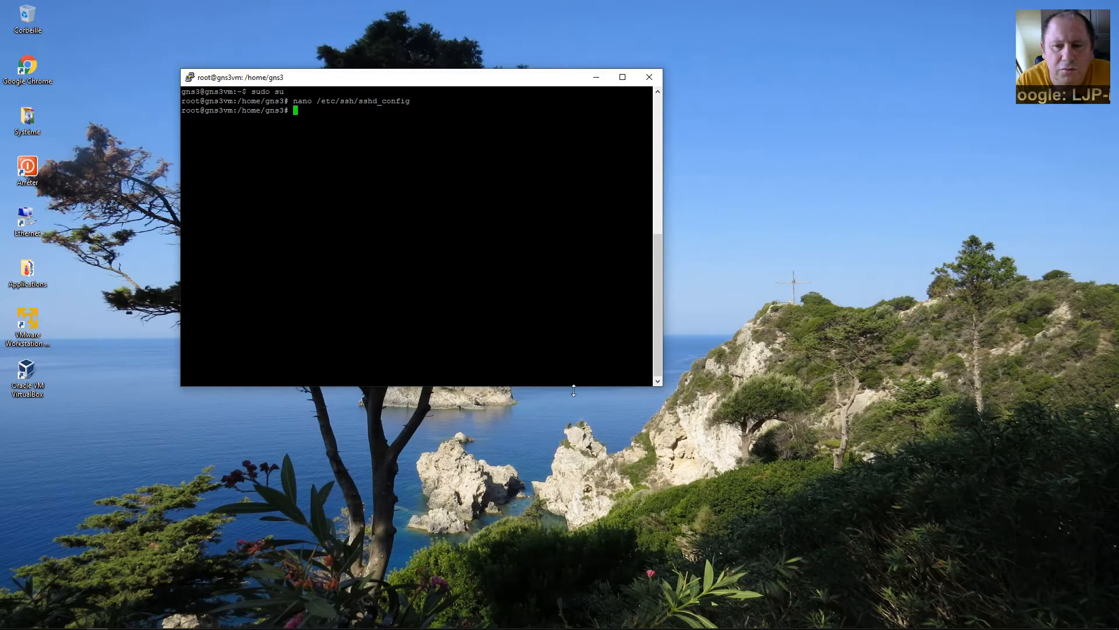
Close the current PuTTY session and reopen the saved 192.168.1.22 session.
{"action": "left_click", "coordinate": [652, 82]}
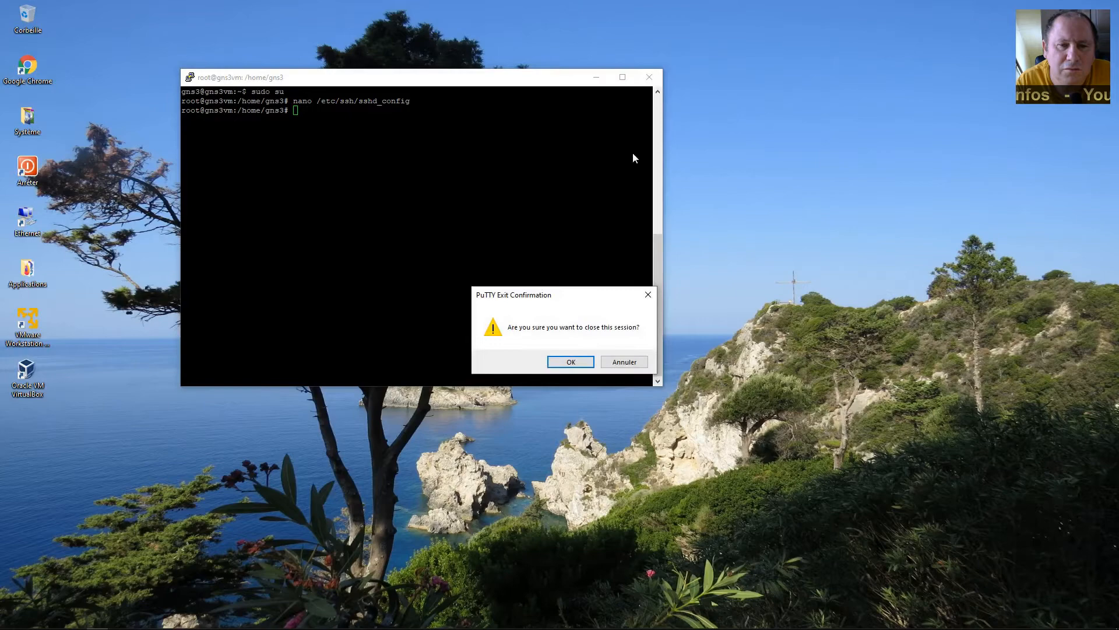
{"action": "left_click", "coordinate": [577, 362]}
{"action": "double_click", "coordinate": [27, 270]}
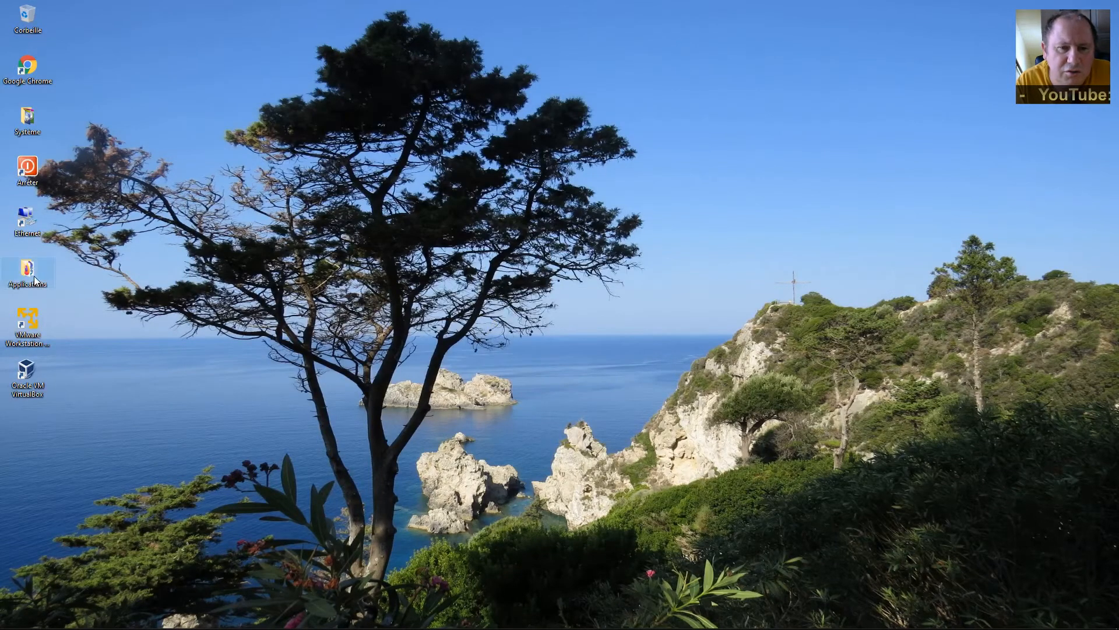
{"action": "double_click", "coordinate": [333, 292]}
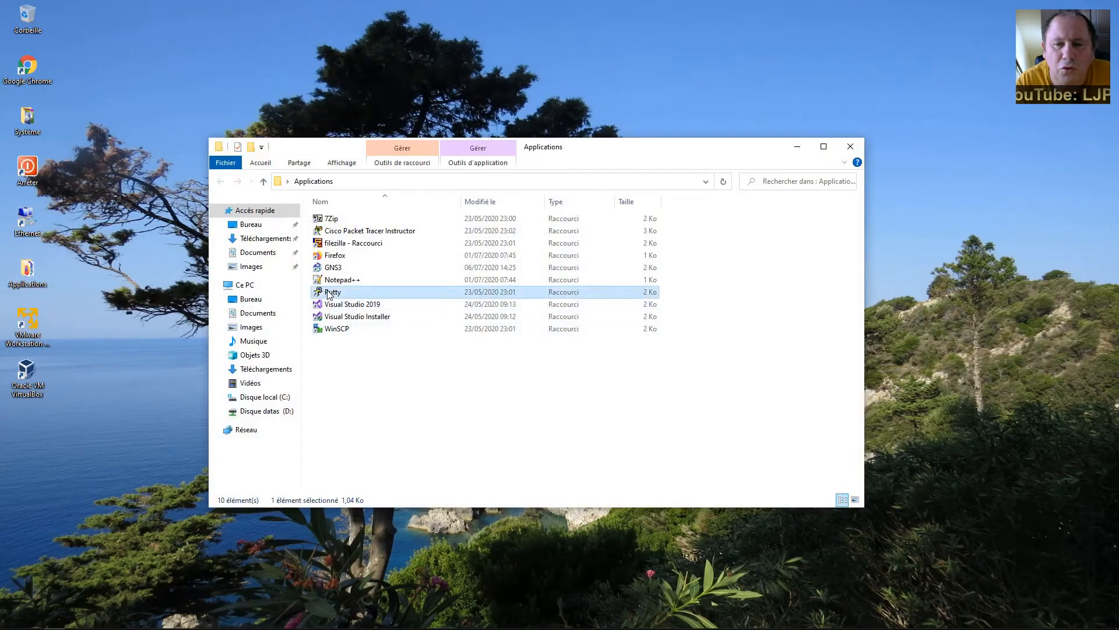
{"action": "left_click_drag", "start_coordinate": [703, 152], "coordinate": [865, 274]}
{"action": "left_click_drag", "start_coordinate": [614, 194], "coordinate": [590, 79]}
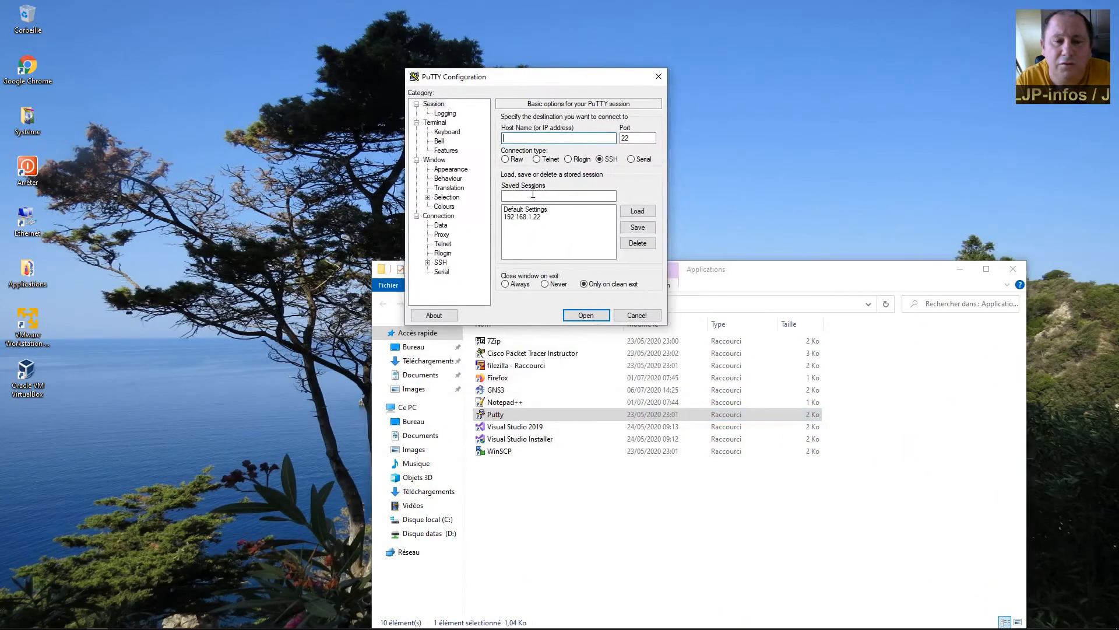
{"action": "double_click", "coordinate": [539, 217]}
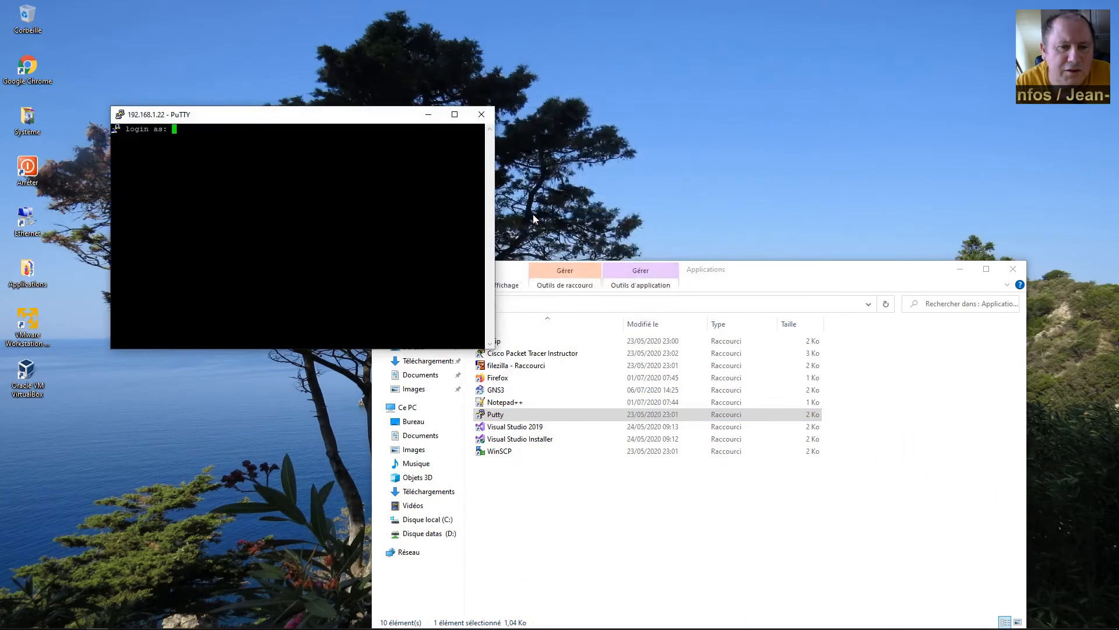
Log in as root with the root password and clear the terminal.
{"action": "type", "text": "root"}
{"action": "key", "text": "Return"}
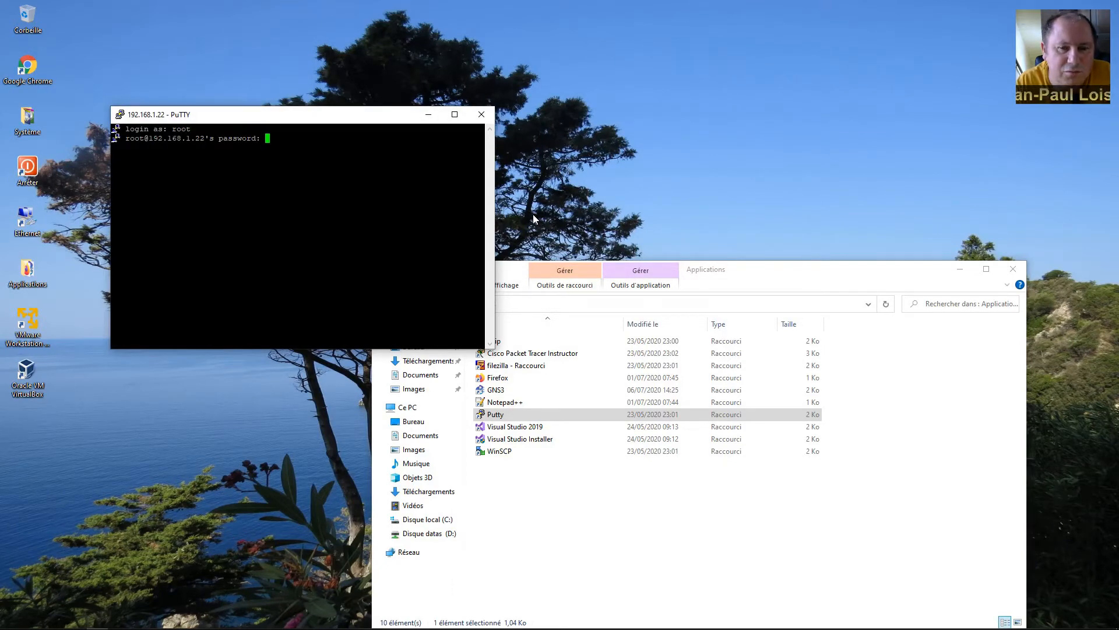
{"action": "key", "text": "Return"}
{"action": "type", "text": "clear"}
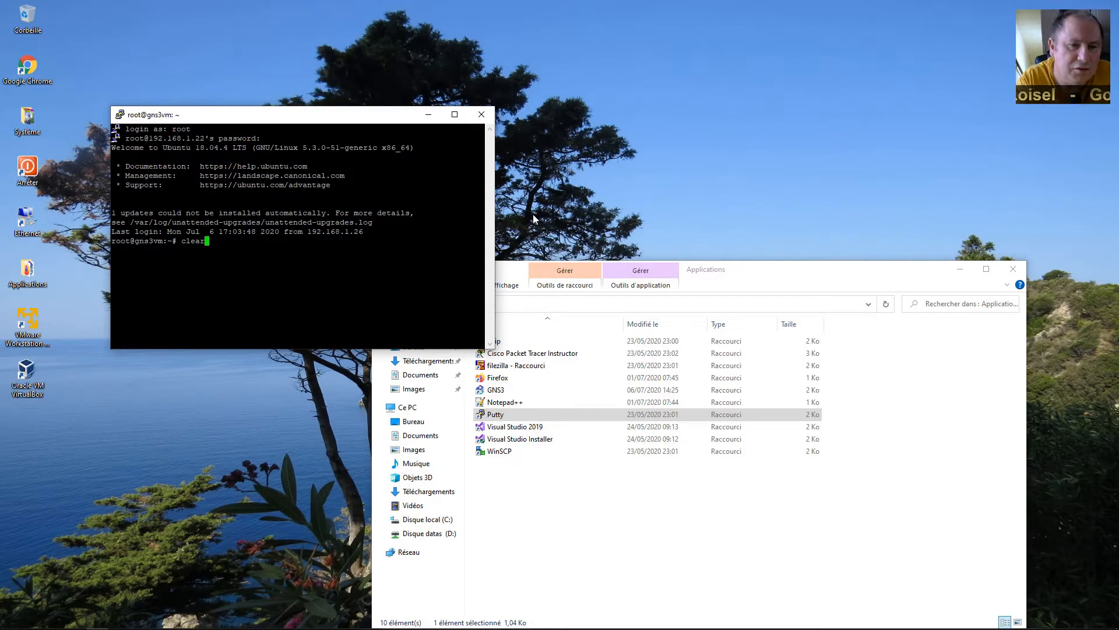
{"action": "key", "text": "Return"}
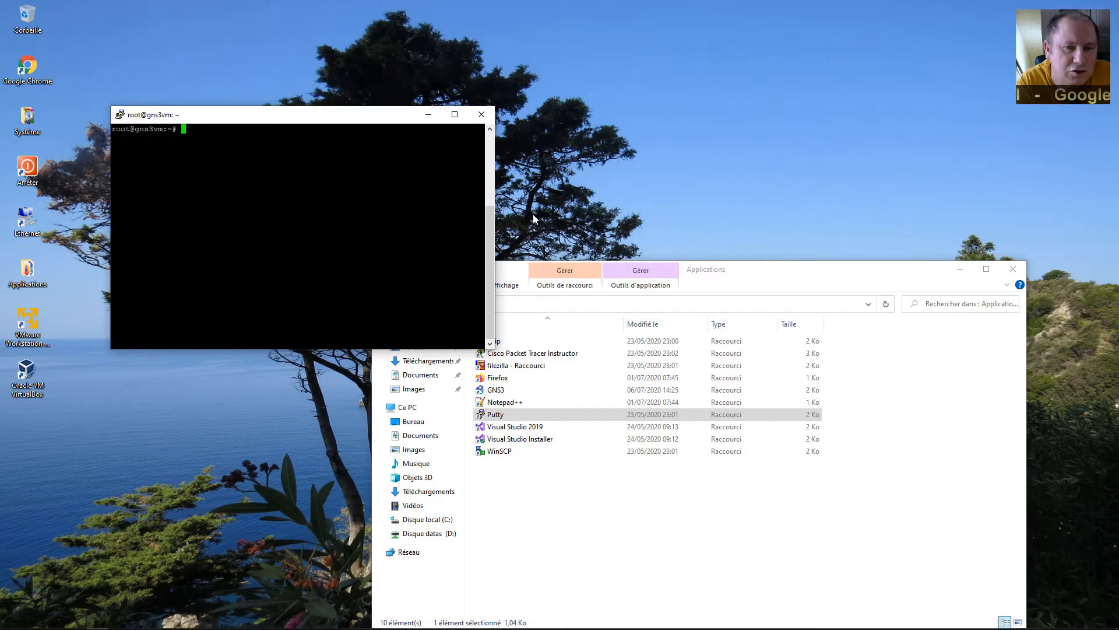
Run htop, widen the PuTTY window to show full commands, then request closing it.
{"action": "type", "text": "htop"}
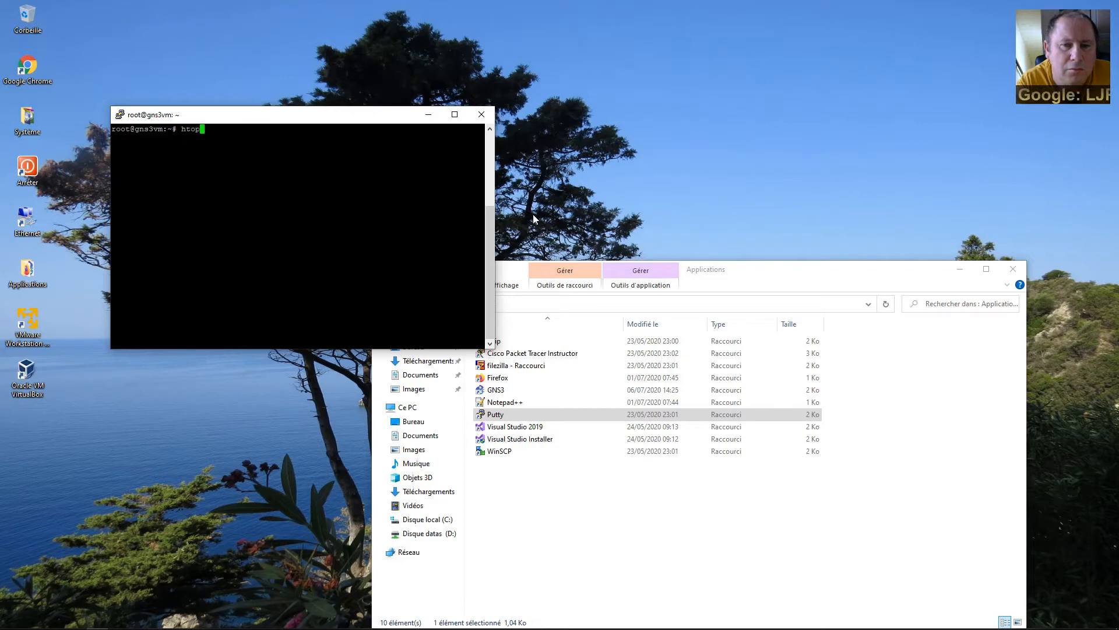
{"action": "key", "text": "Return"}
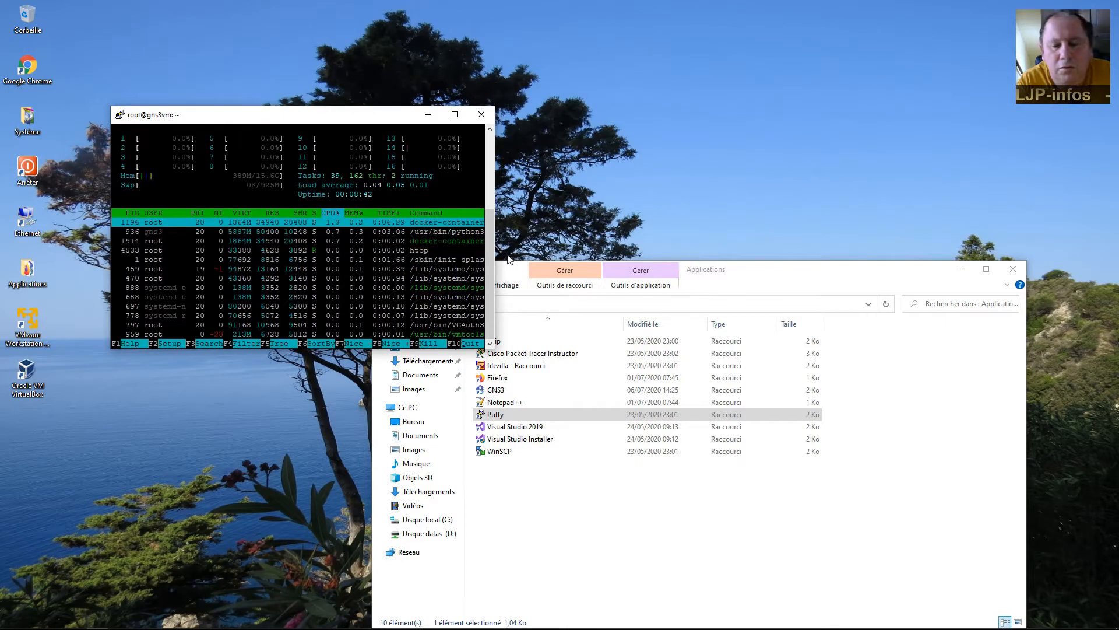
{"action": "left_click_drag", "start_coordinate": [497, 247], "coordinate": [714, 248]}
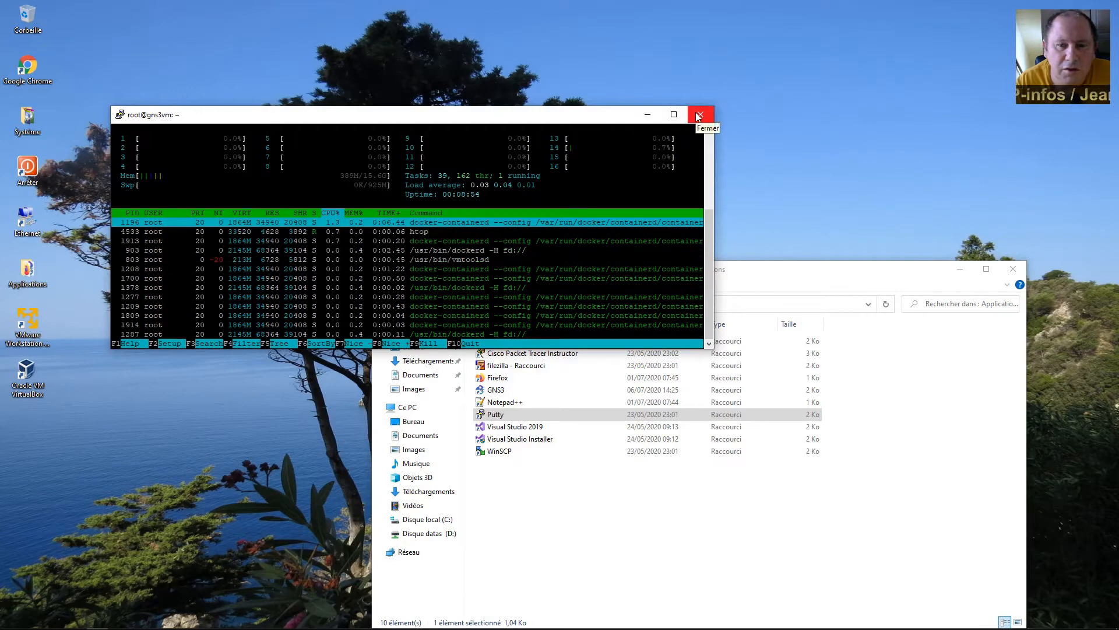
{"action": "left_click", "coordinate": [699, 116]}
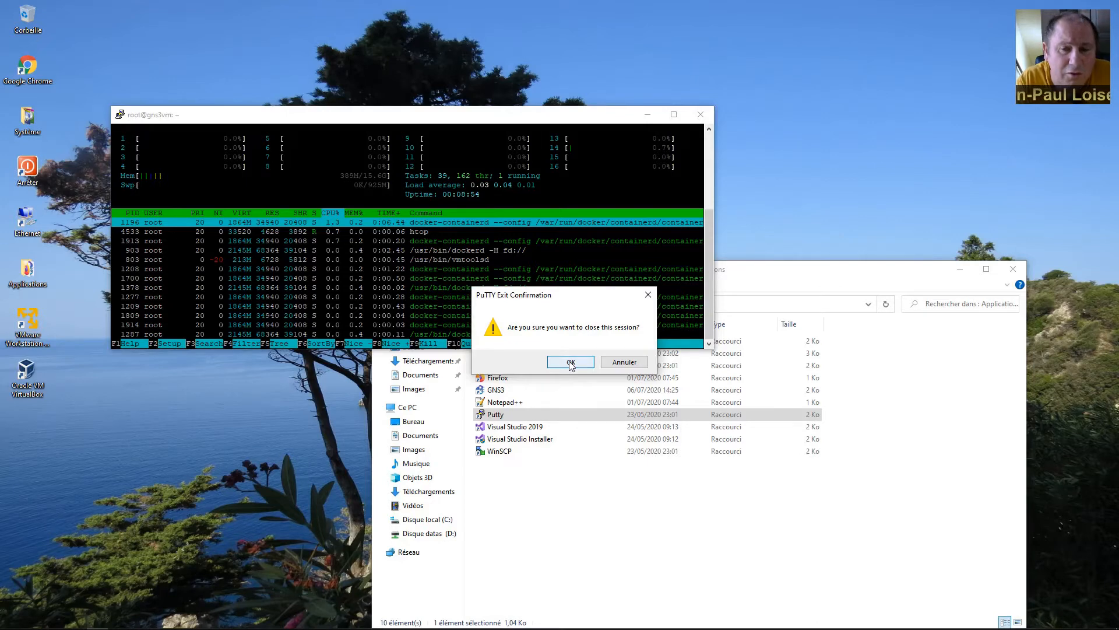
Confirm closing the PuTTY session to return to the Explorer Applications folder.
{"action": "left_click", "coordinate": [571, 362]}
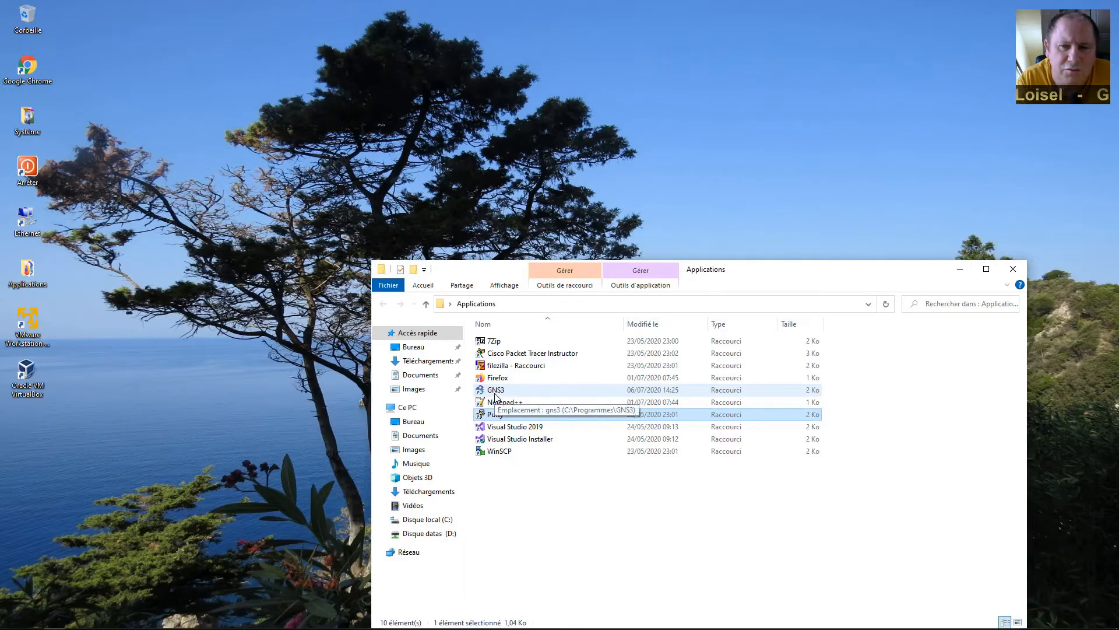
Launch GNS3, open the test project from the library, and list the end device templates.
{"action": "double_click", "coordinate": [495, 392]}
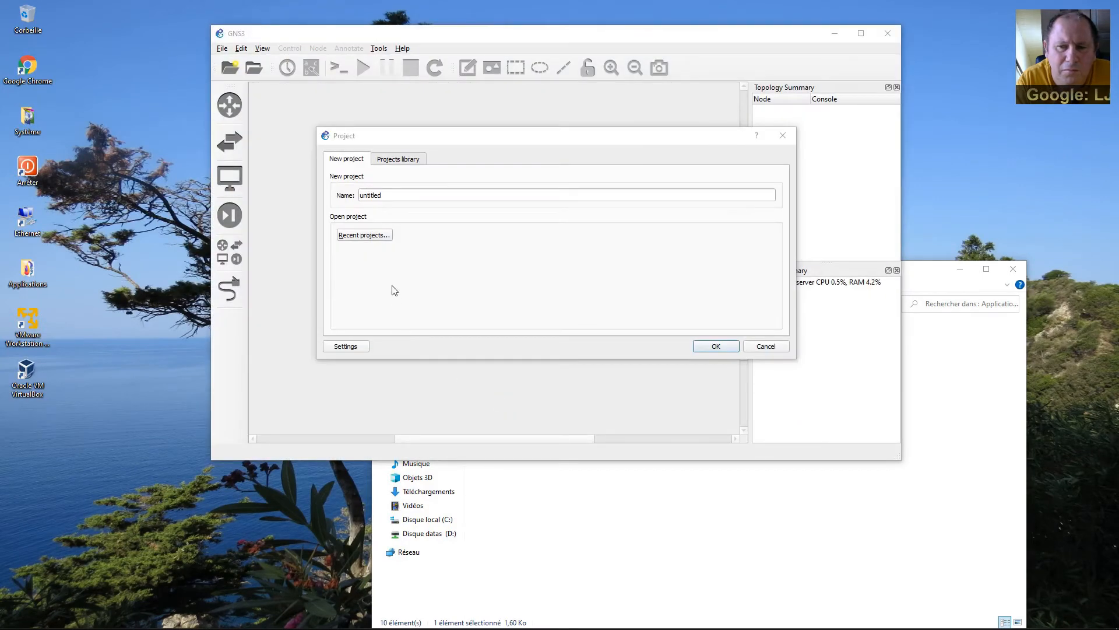
{"action": "left_click", "coordinate": [408, 163]}
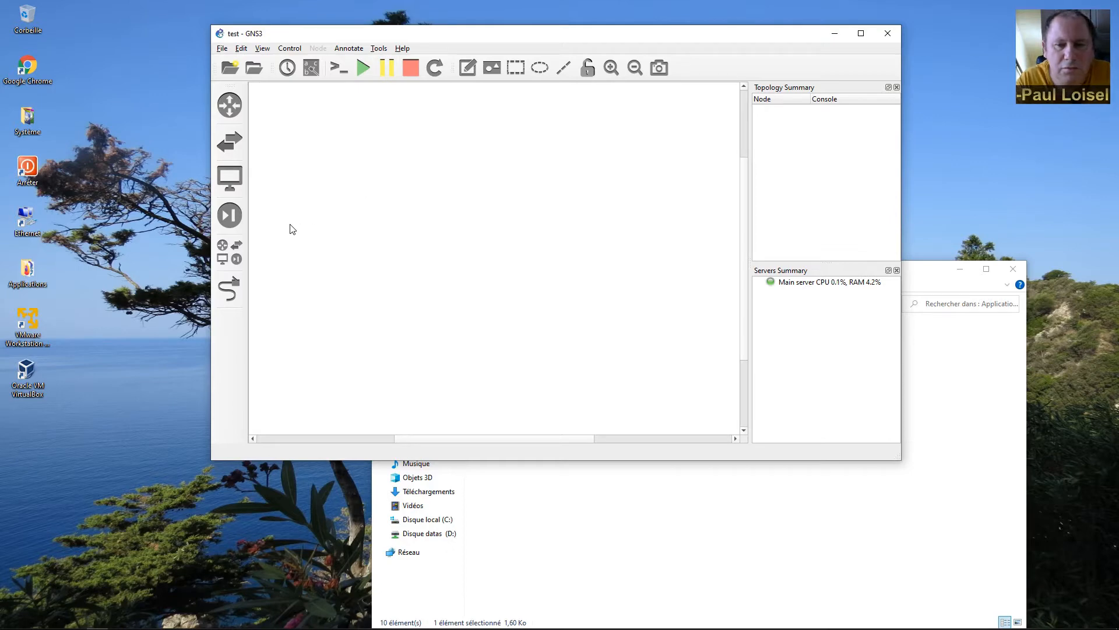
{"action": "left_click", "coordinate": [231, 177]}
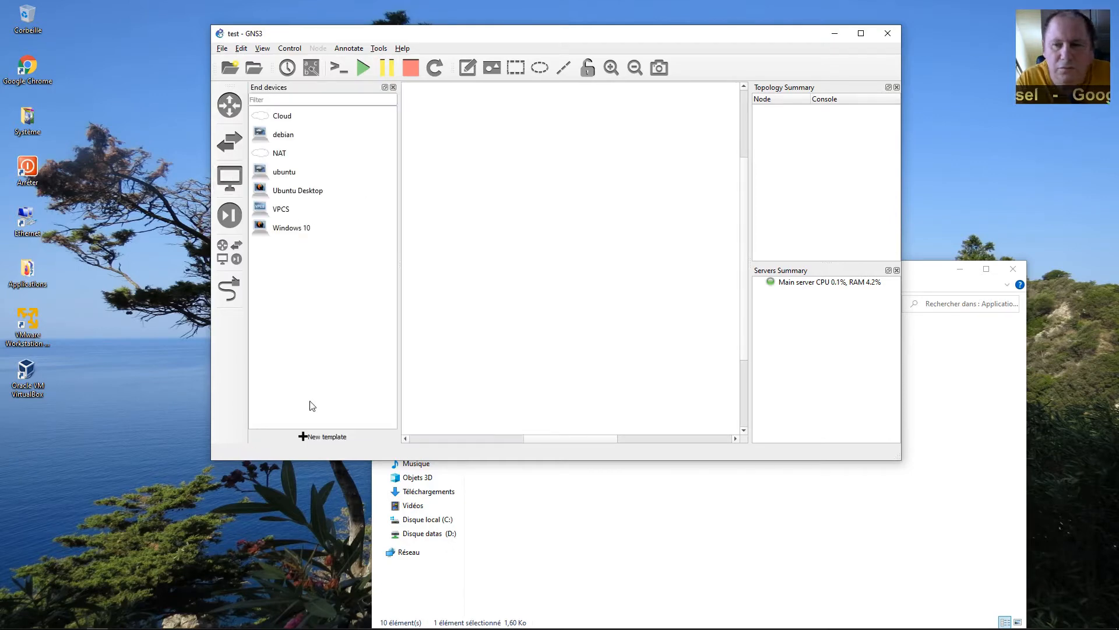
{"action": "left_click", "coordinate": [309, 437]}
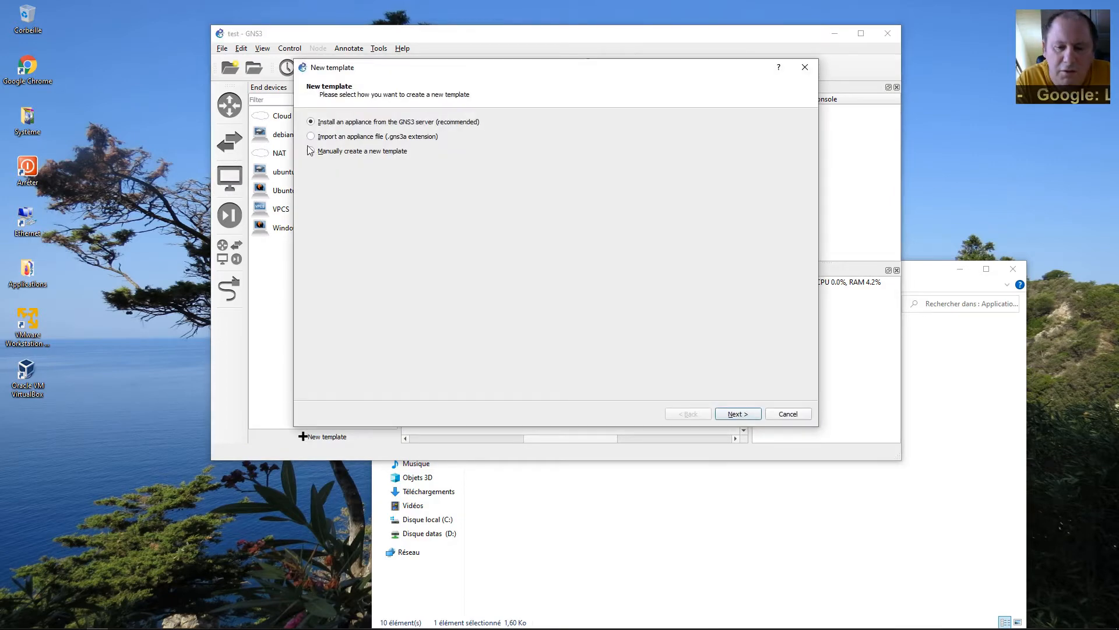
{"action": "left_click", "coordinate": [787, 414]}
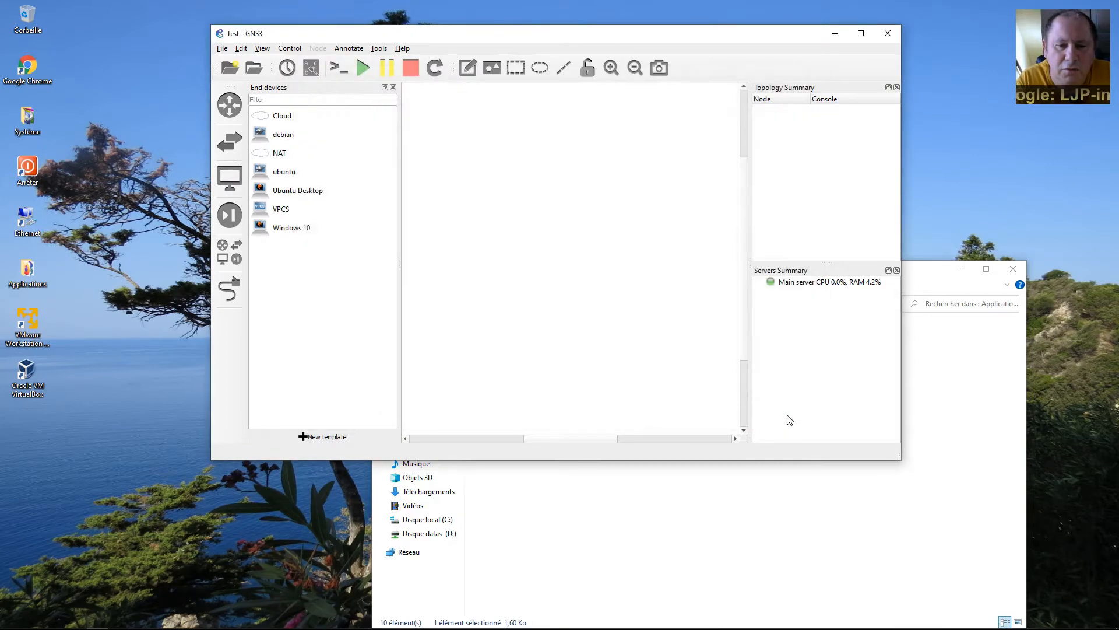
{"action": "left_click", "coordinate": [242, 49]}
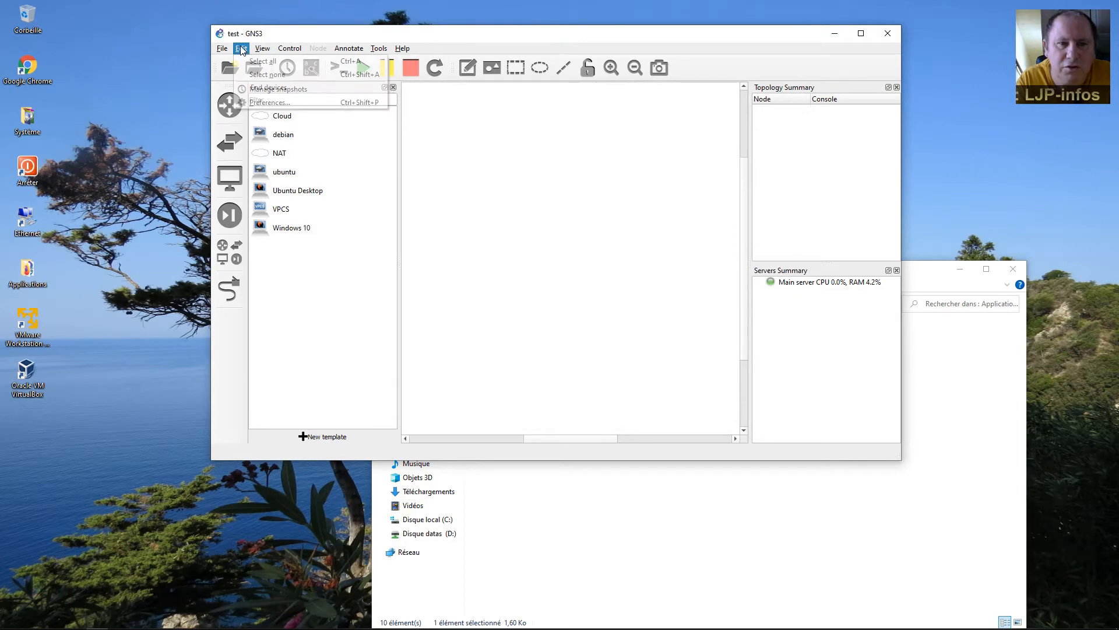
In Preferences, start a new Docker container template using the new image centos:latest.
{"action": "left_click", "coordinate": [266, 103]}
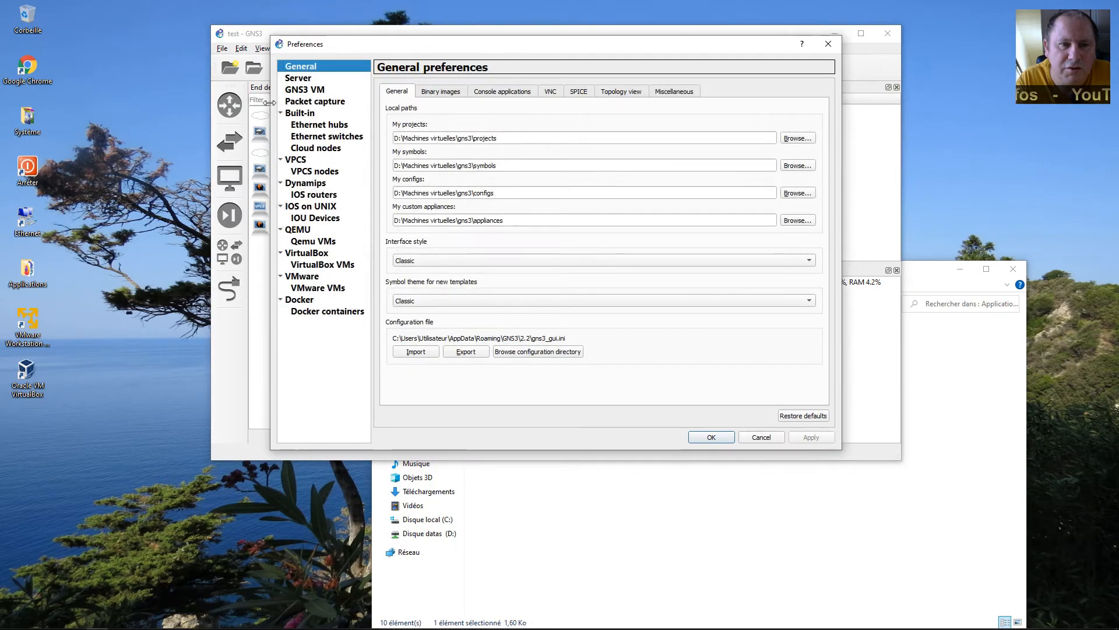
{"action": "left_click", "coordinate": [339, 314]}
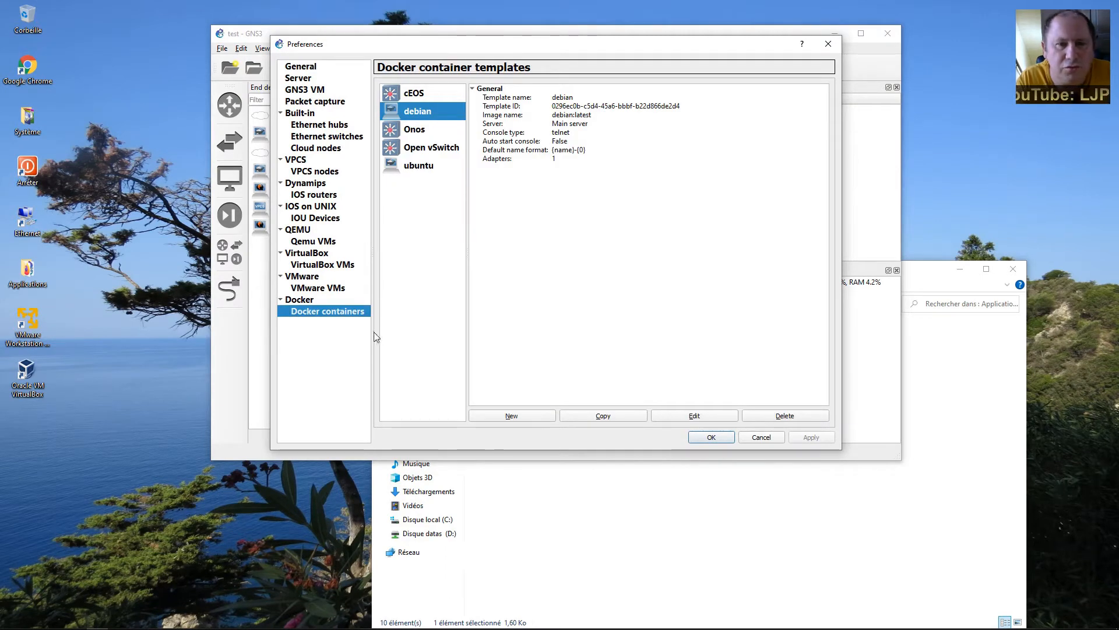
{"action": "left_click", "coordinate": [512, 416]}
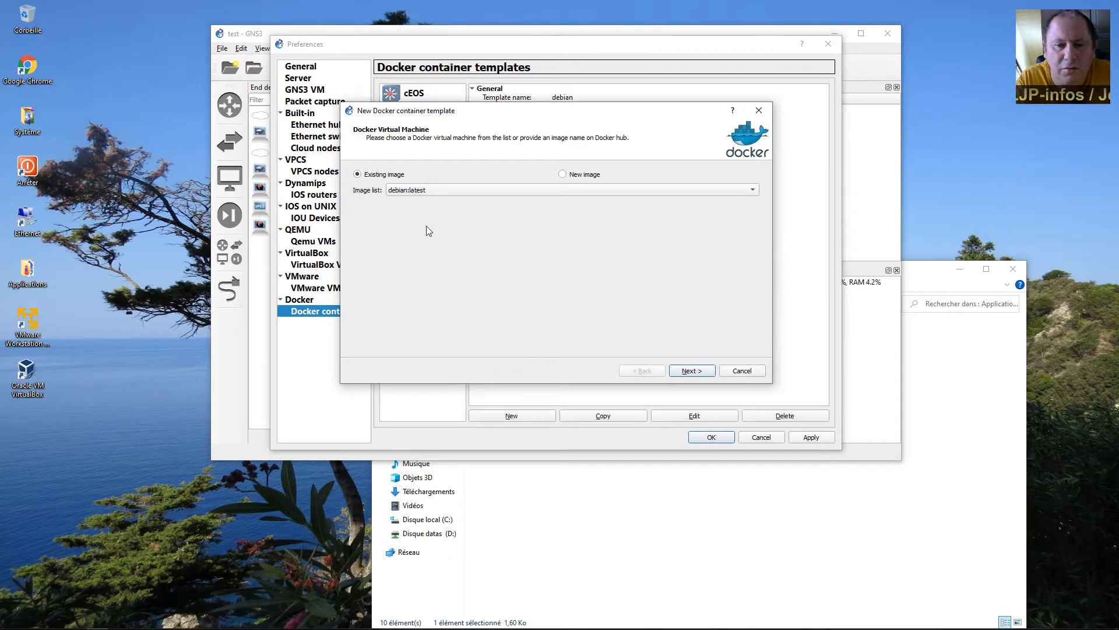
{"action": "left_click", "coordinate": [536, 189]}
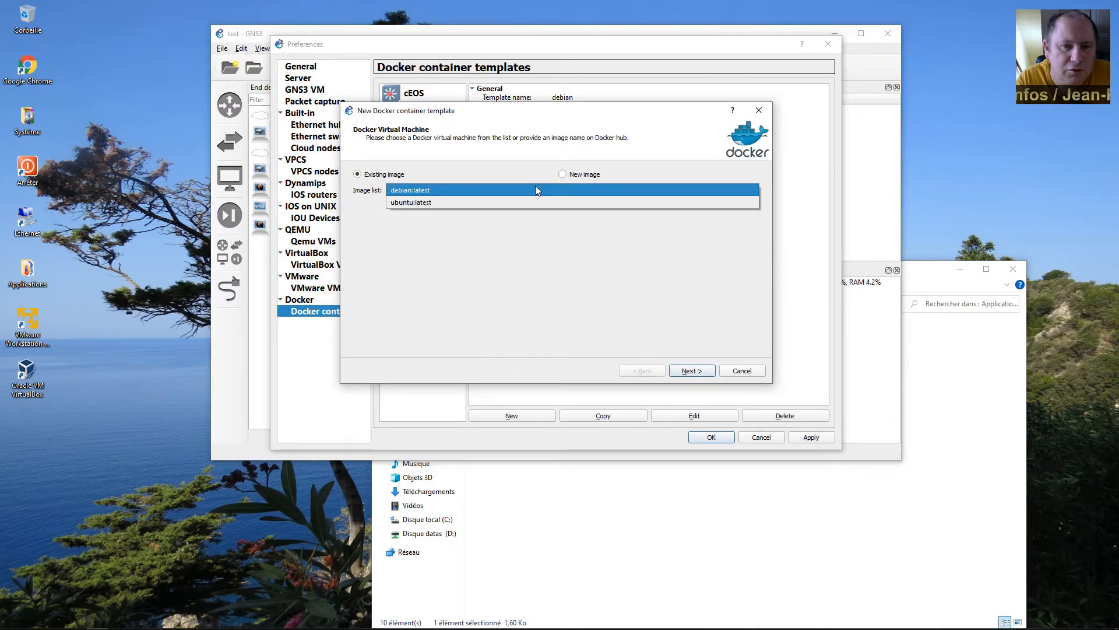
{"action": "left_click", "coordinate": [535, 189]}
{"action": "left_click", "coordinate": [571, 176]}
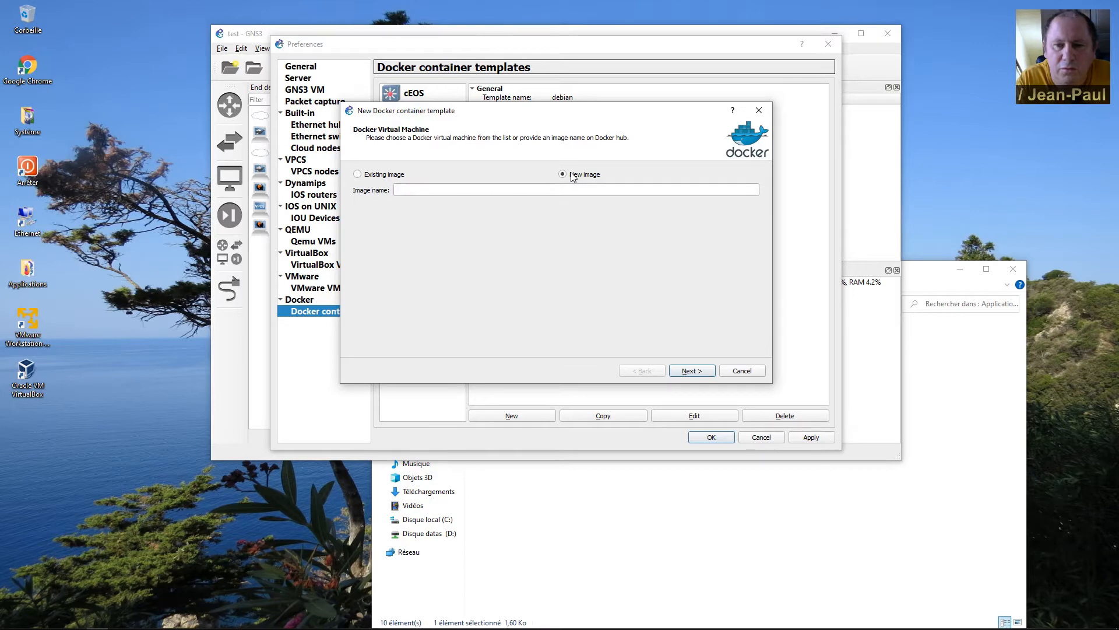
{"action": "left_click", "coordinate": [562, 188]}
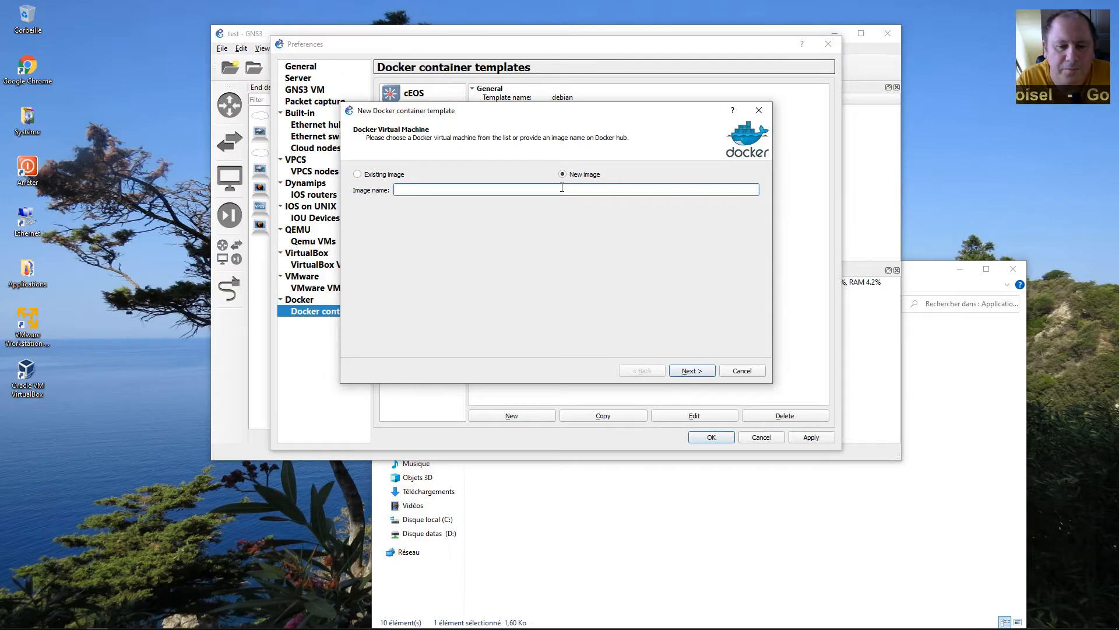
{"action": "type", "text": "cen"}
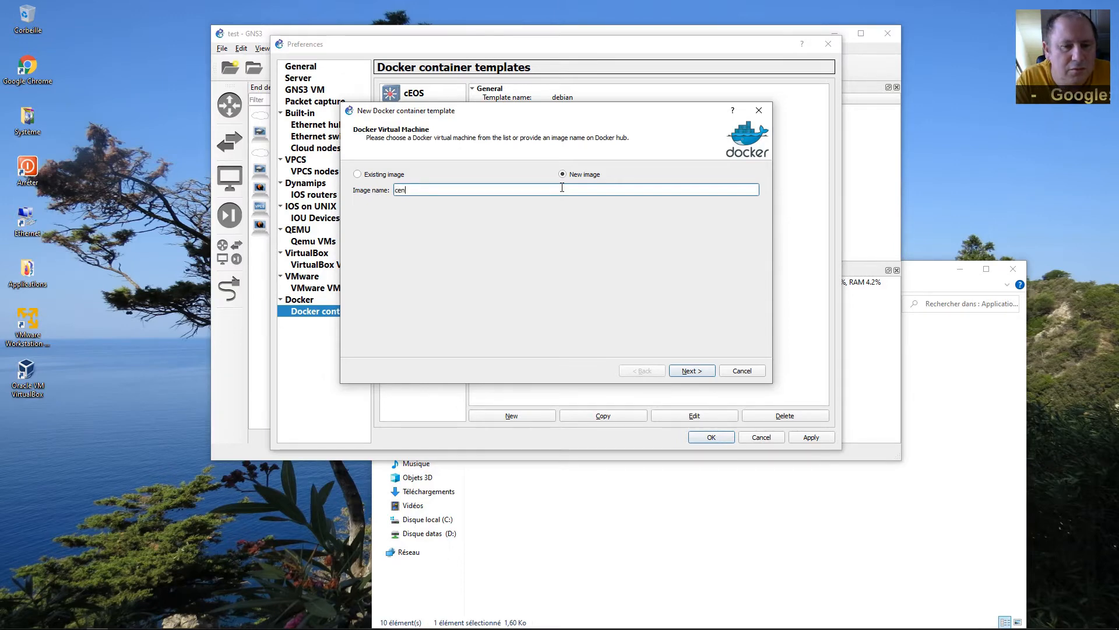
{"action": "type", "text": "tos:latest"}
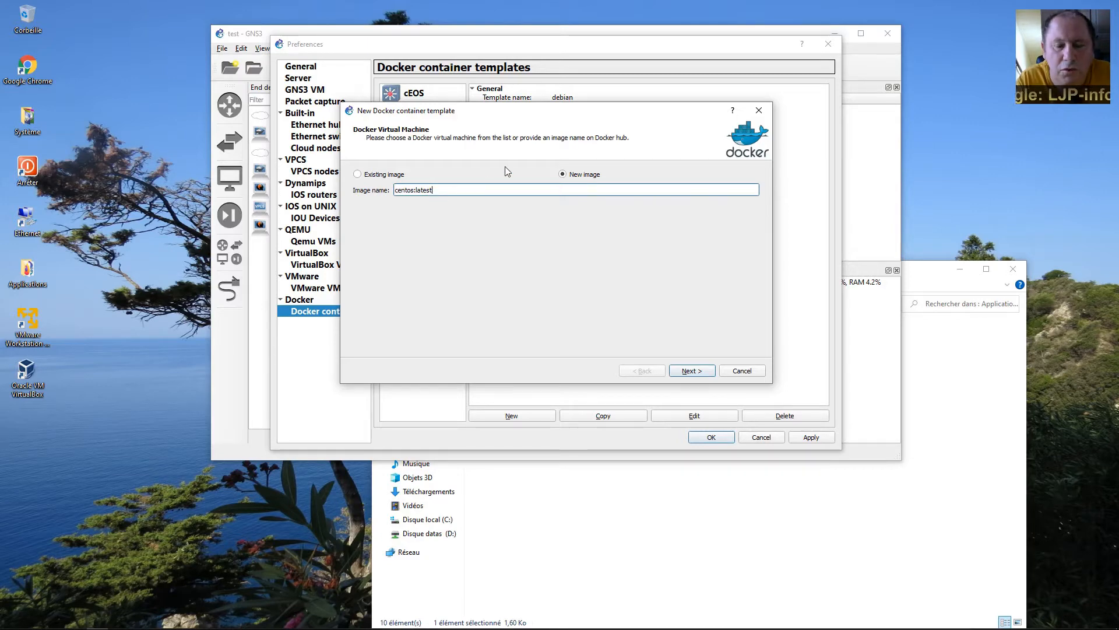
Keep the name centos, one adapter and telnet console, then finish and apply the template.
{"action": "left_click", "coordinate": [701, 374]}
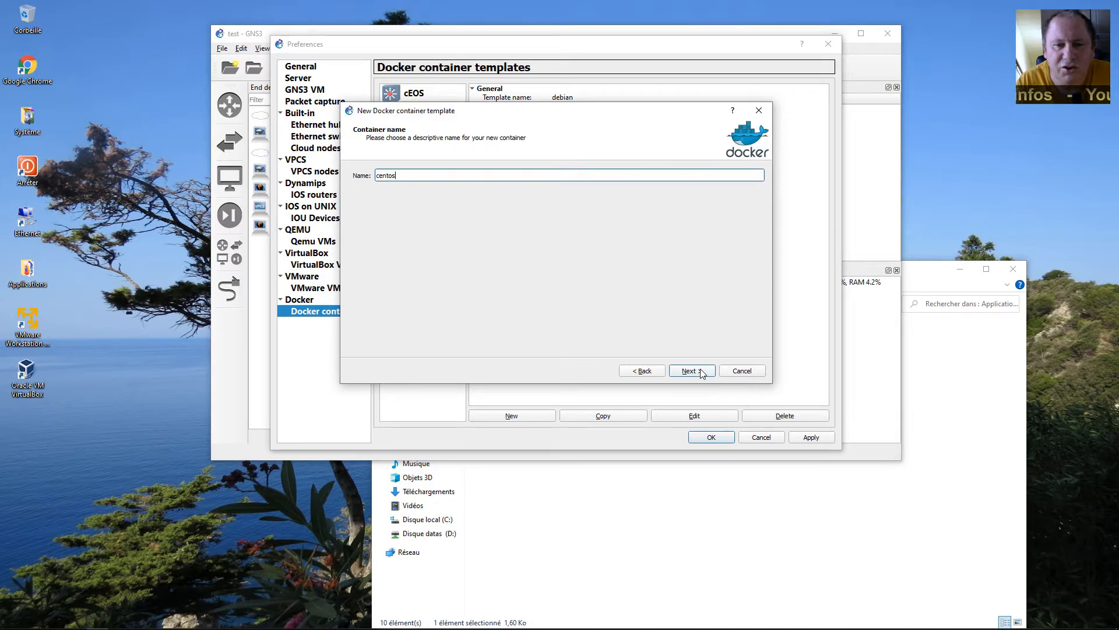
{"action": "left_click", "coordinate": [701, 373]}
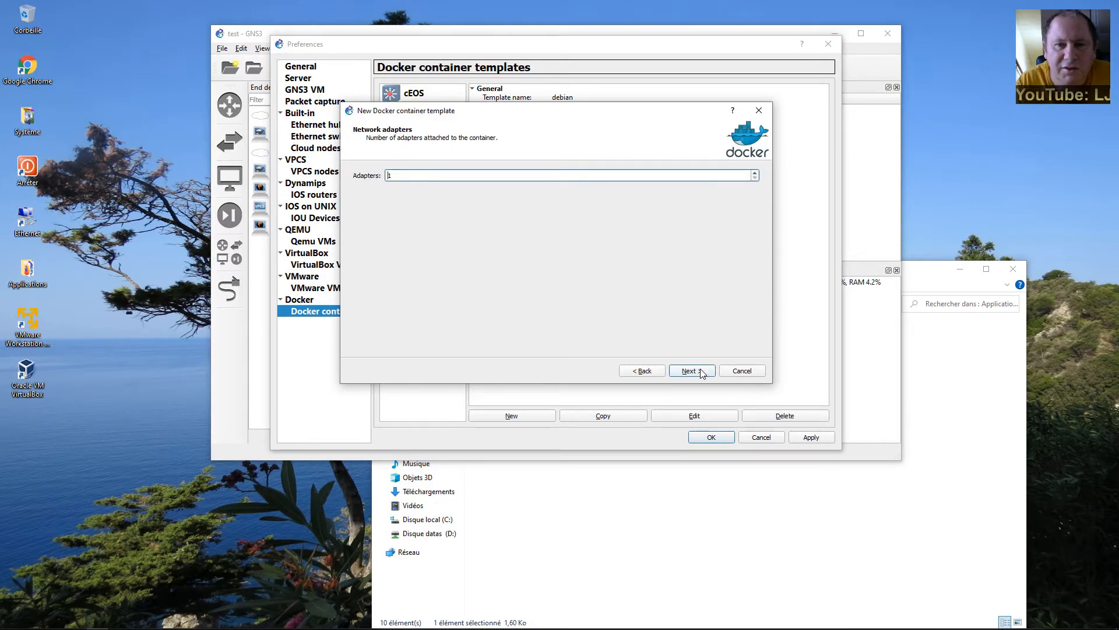
{"action": "left_click", "coordinate": [702, 373]}
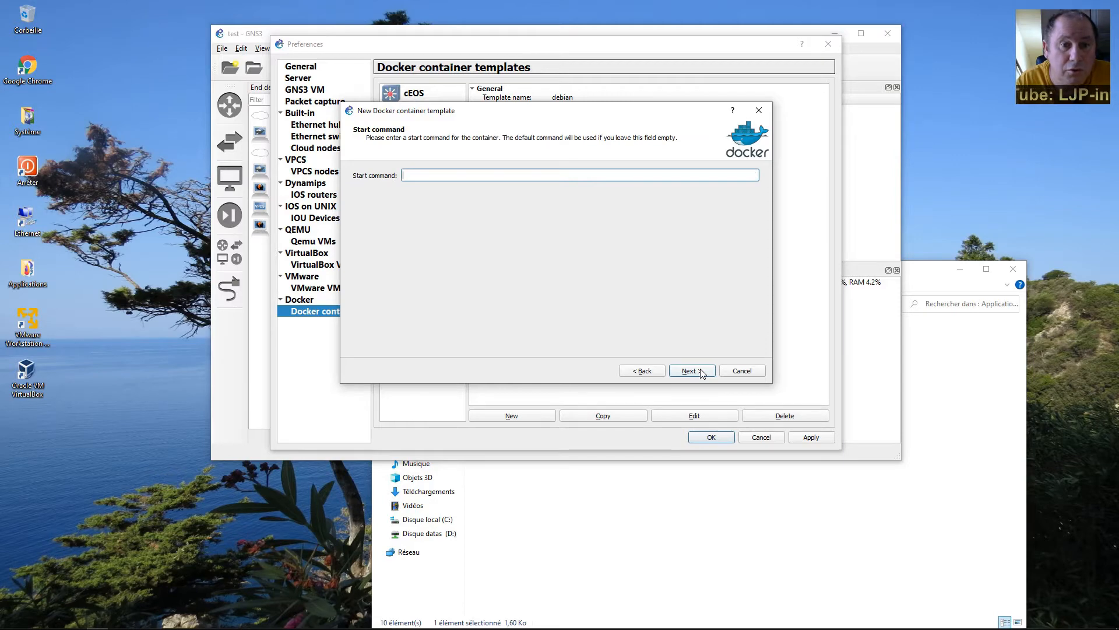
{"action": "left_click", "coordinate": [701, 373]}
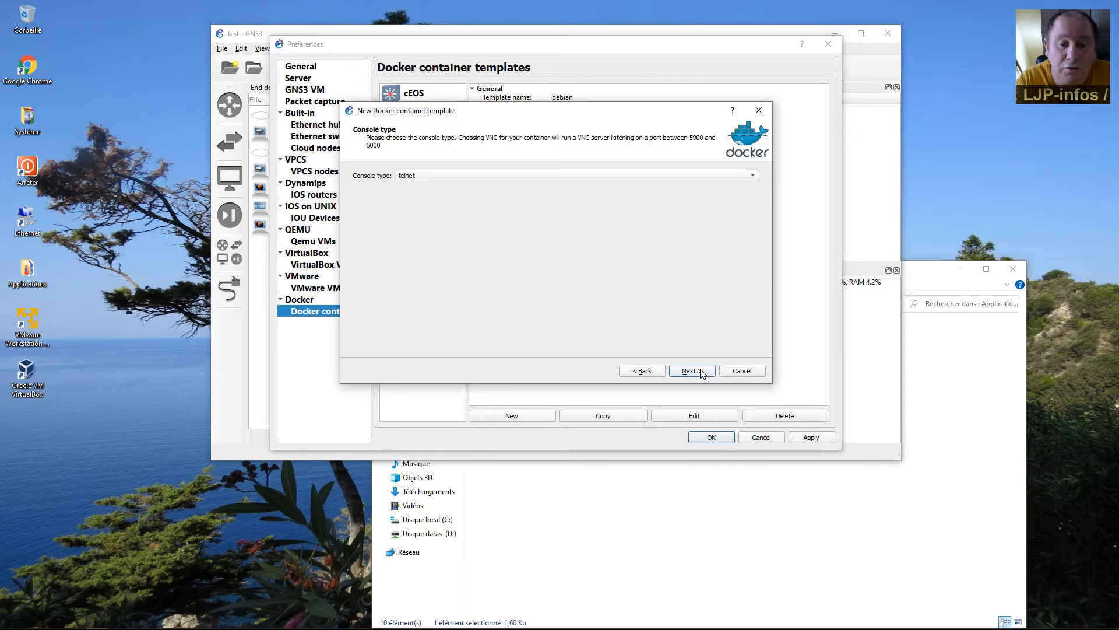
{"action": "left_click", "coordinate": [489, 176]}
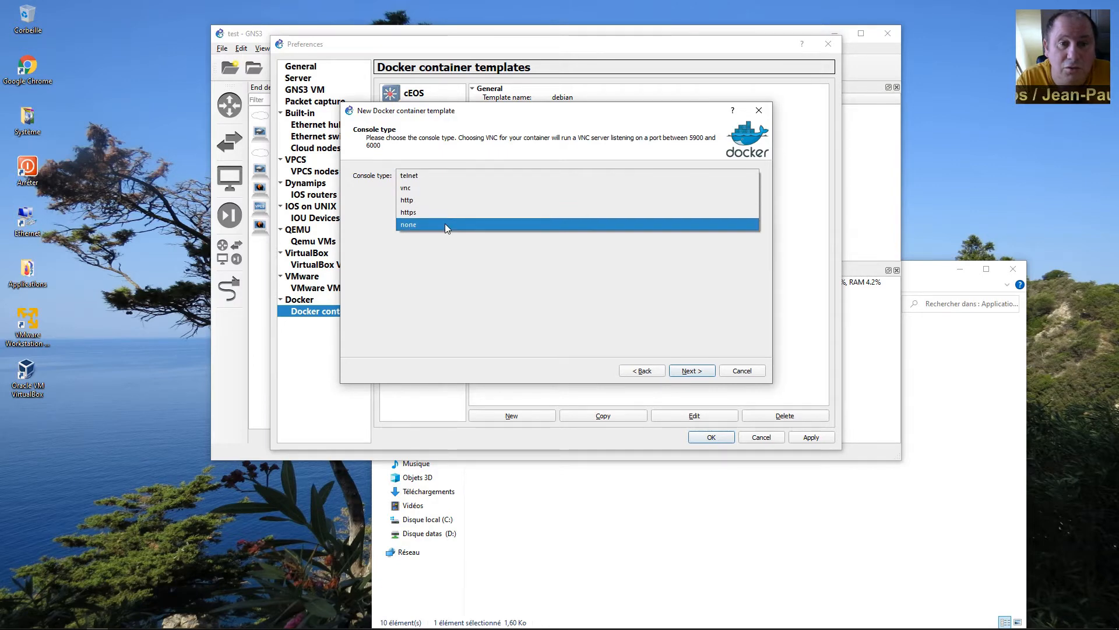
{"action": "left_click", "coordinate": [448, 176]}
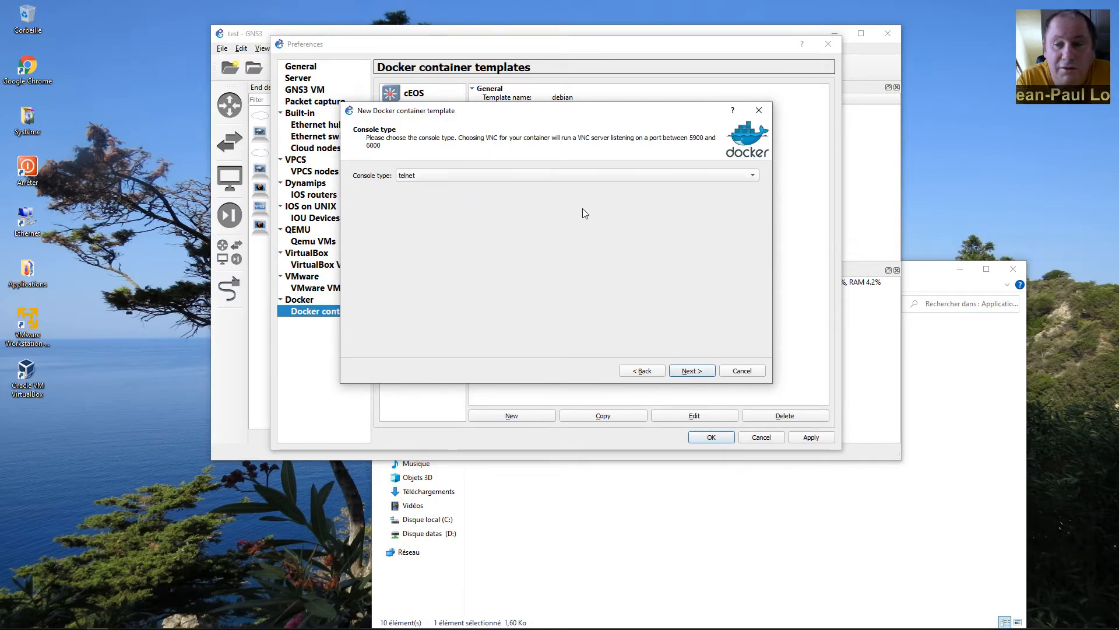
{"action": "left_click", "coordinate": [690, 371]}
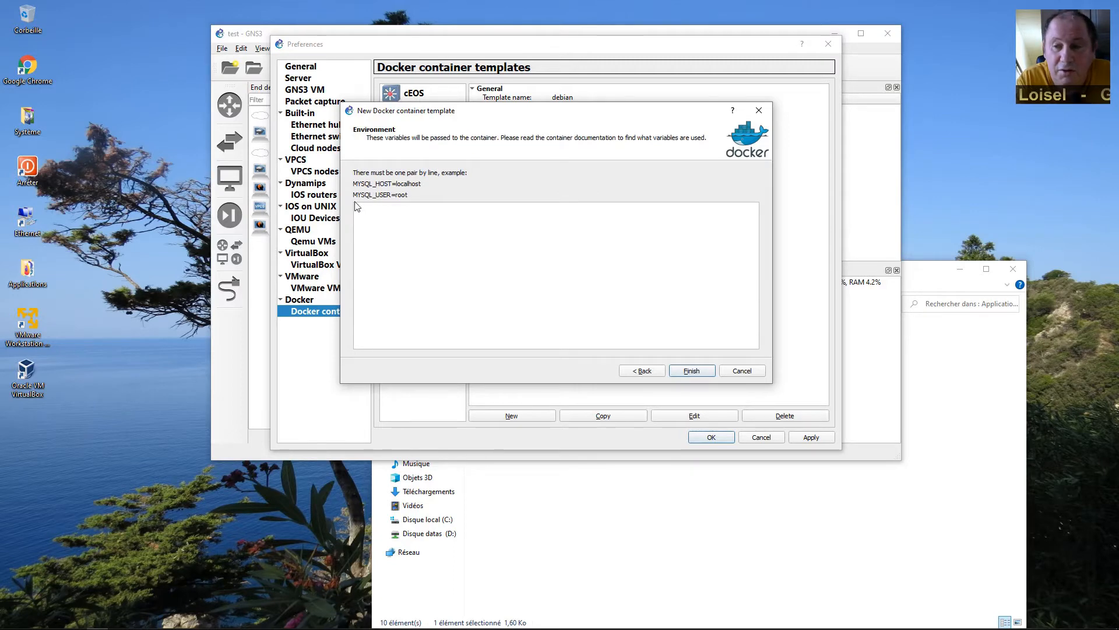
{"action": "left_click", "coordinate": [699, 372]}
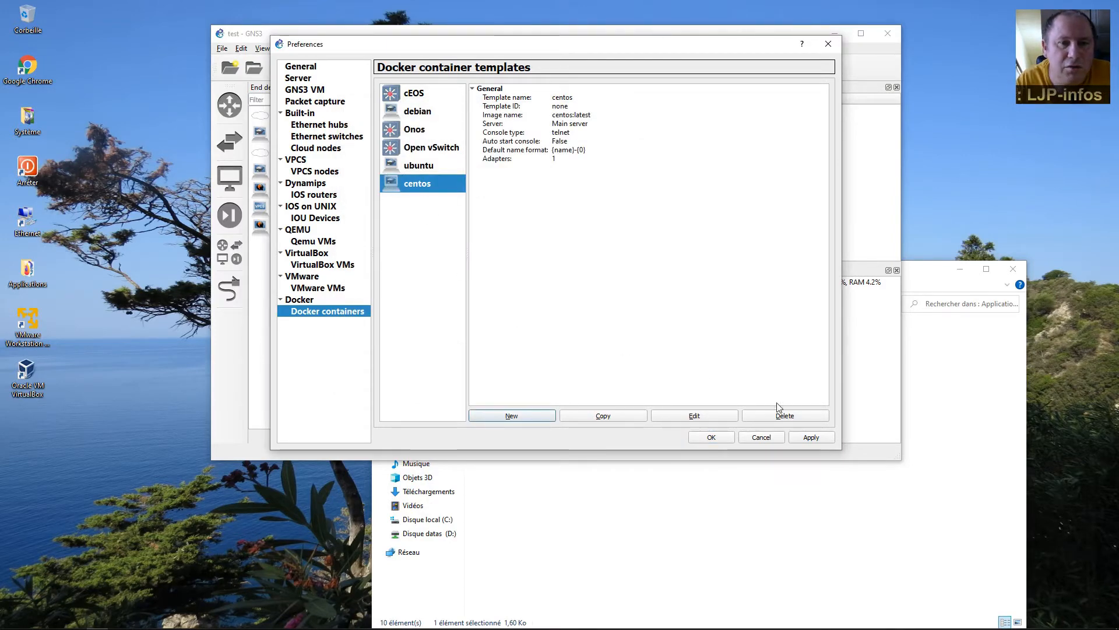
{"action": "left_click", "coordinate": [828, 439]}
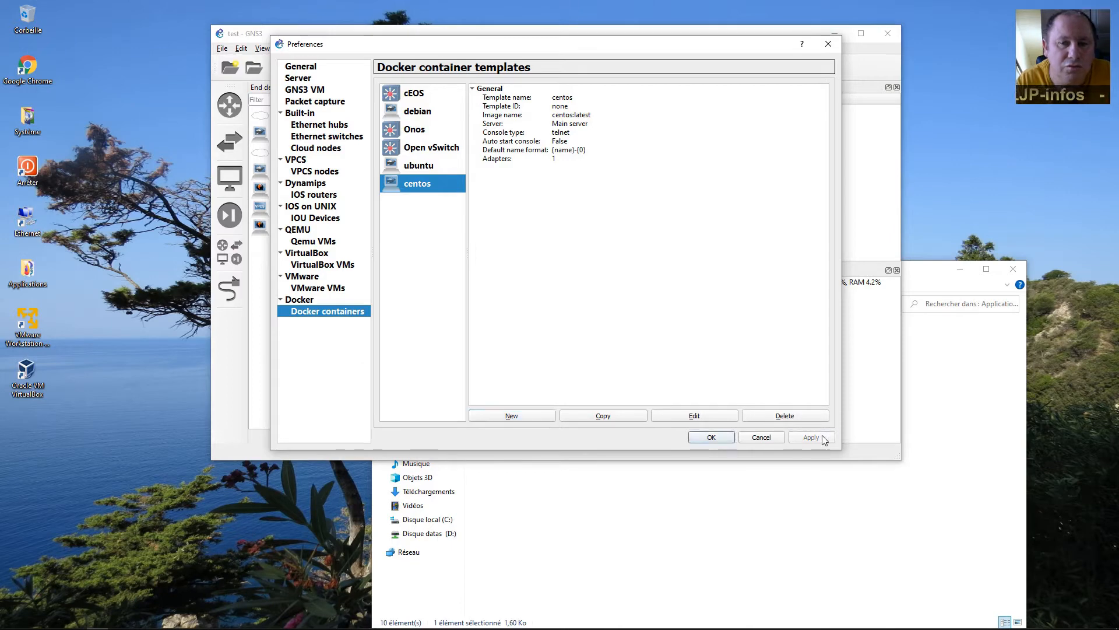
Close Preferences, then place Cloud1 and an Ethernet switch, Switch1, below it on the canvas.
{"action": "left_click", "coordinate": [711, 437]}
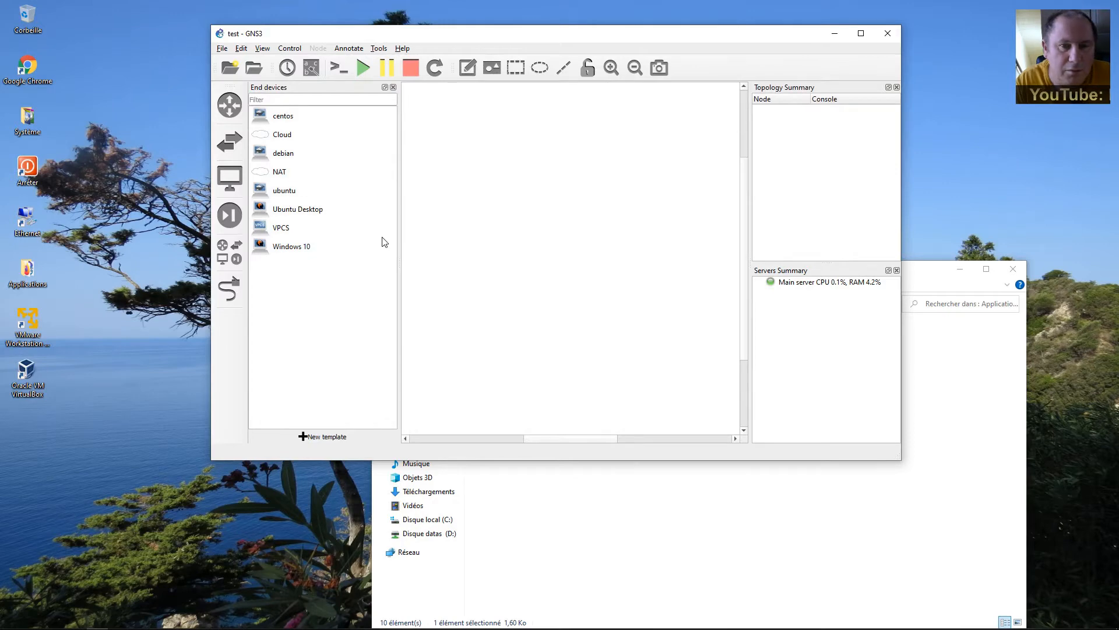
{"action": "left_click", "coordinate": [267, 116]}
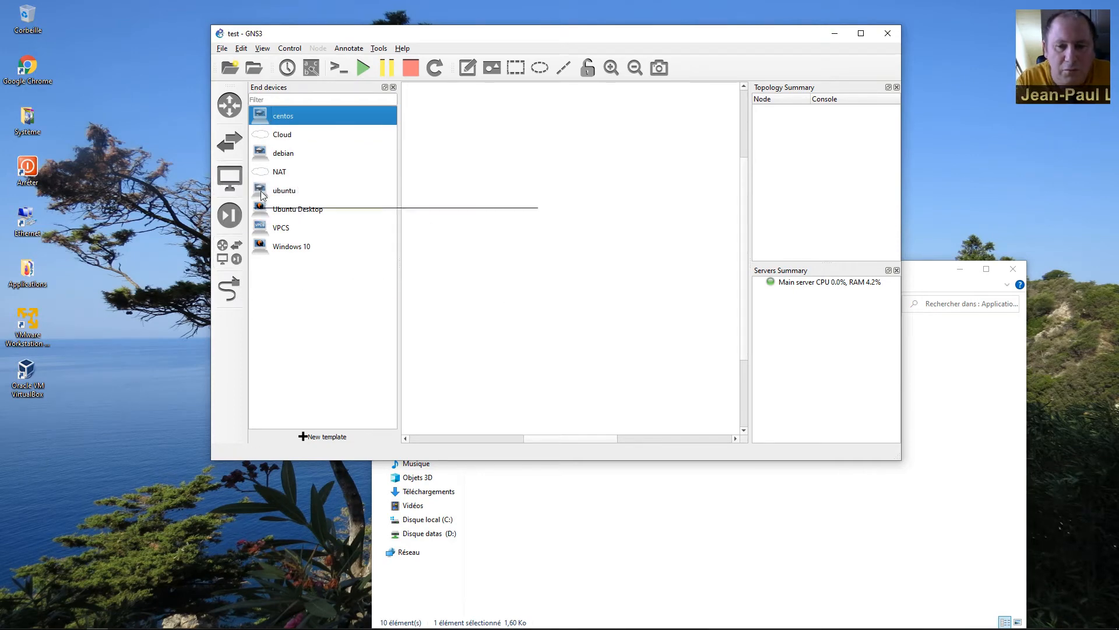
{"action": "left_click_drag", "start_coordinate": [266, 138], "coordinate": [502, 170]}
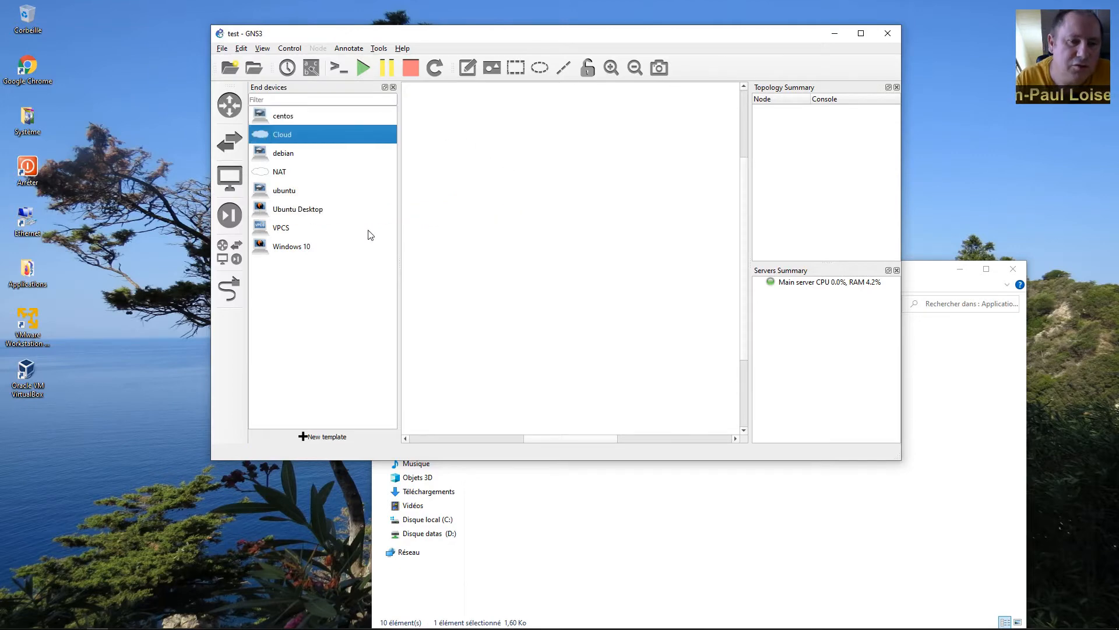
{"action": "left_click", "coordinate": [239, 132]}
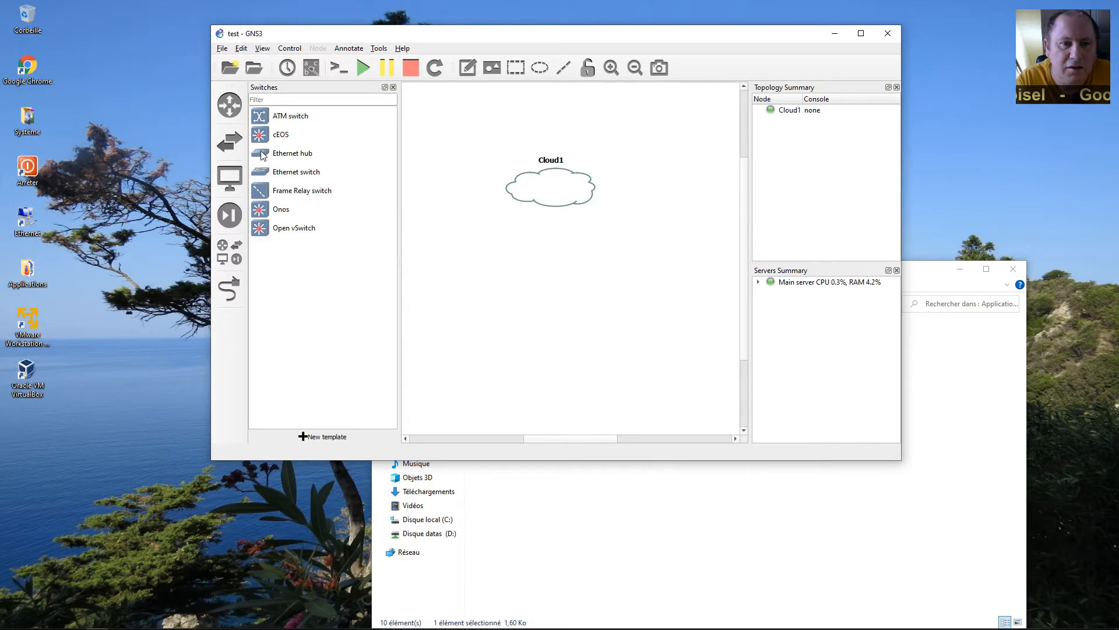
{"action": "left_click_drag", "start_coordinate": [260, 174], "coordinate": [548, 286]}
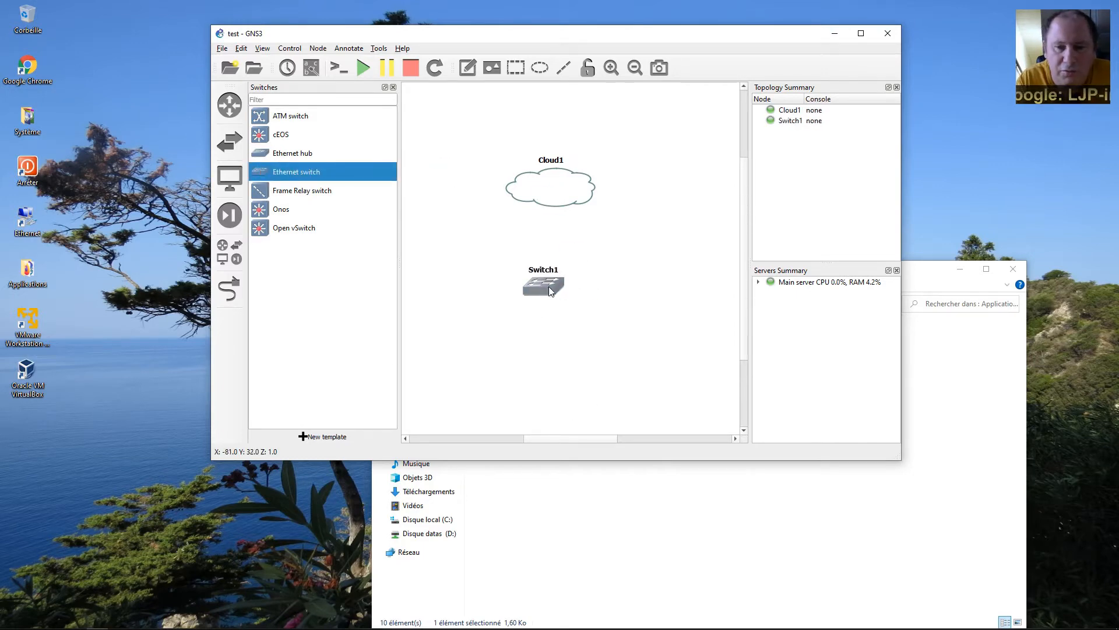
{"action": "left_click", "coordinate": [229, 178]}
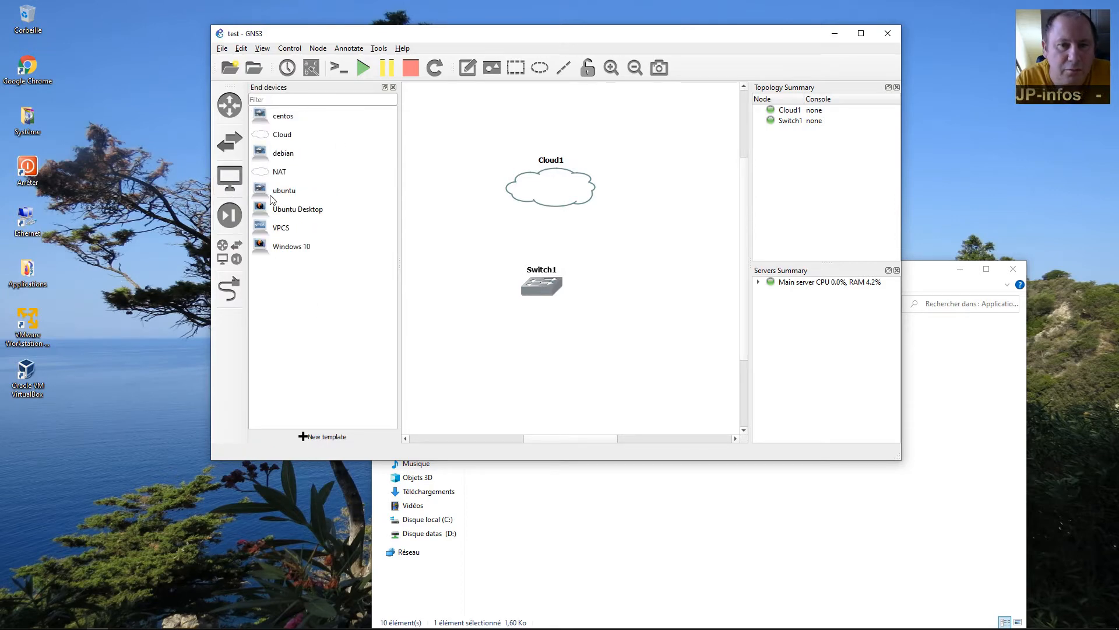
Place centos-1 right of Switch1 and link Cloud1 eth0 to Switch1 Ethernet0.
{"action": "left_click", "coordinate": [269, 123]}
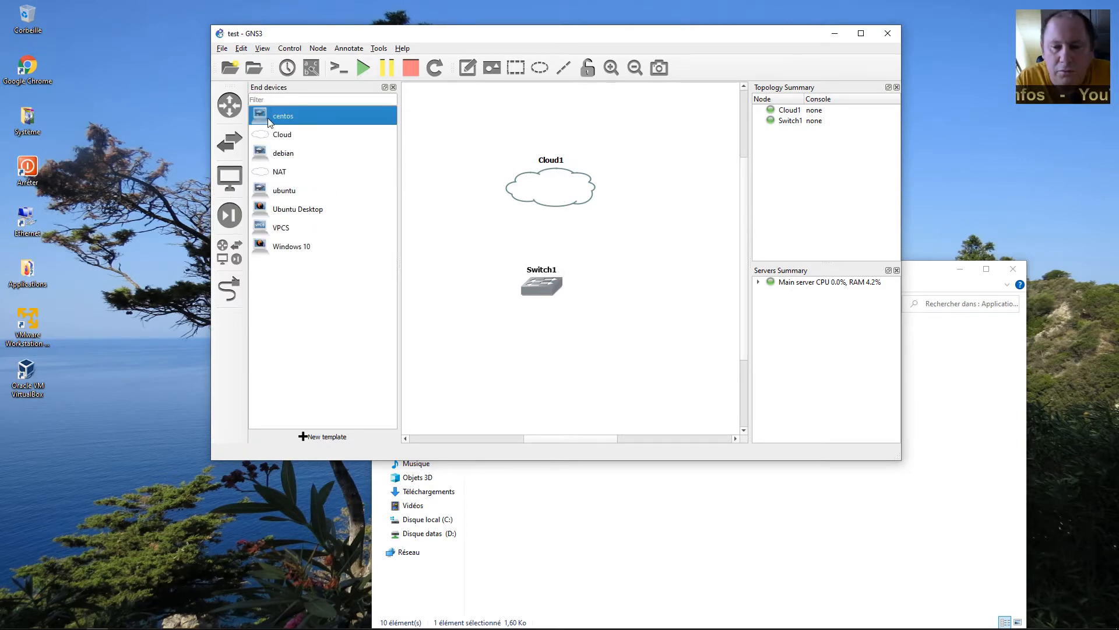
{"action": "left_click_drag", "start_coordinate": [267, 117], "coordinate": [674, 301]}
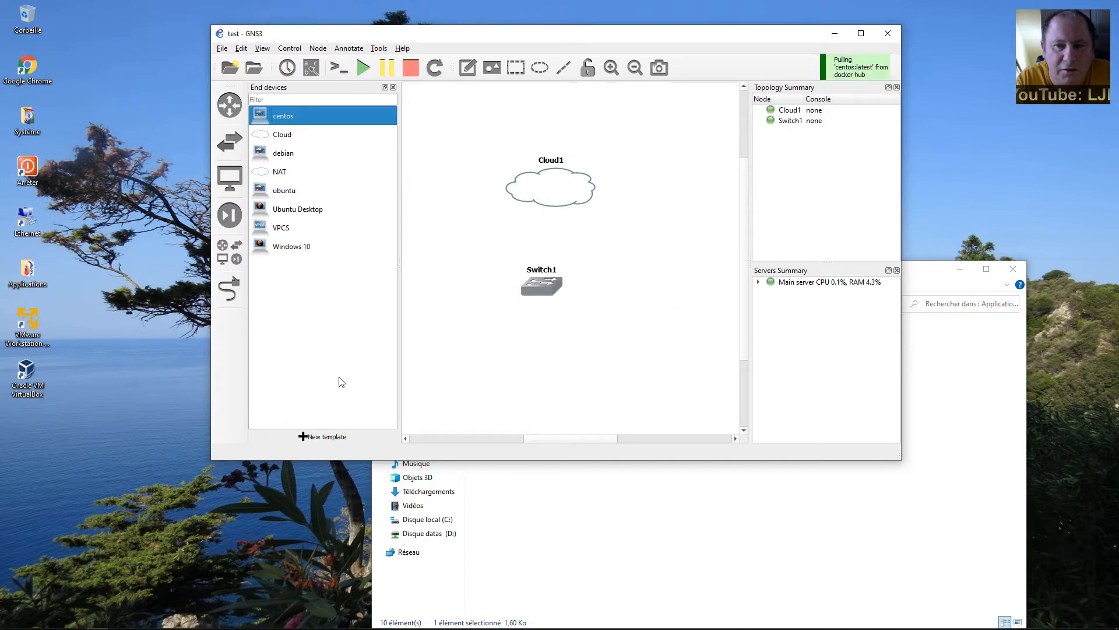
{"action": "left_click", "coordinate": [230, 289]}
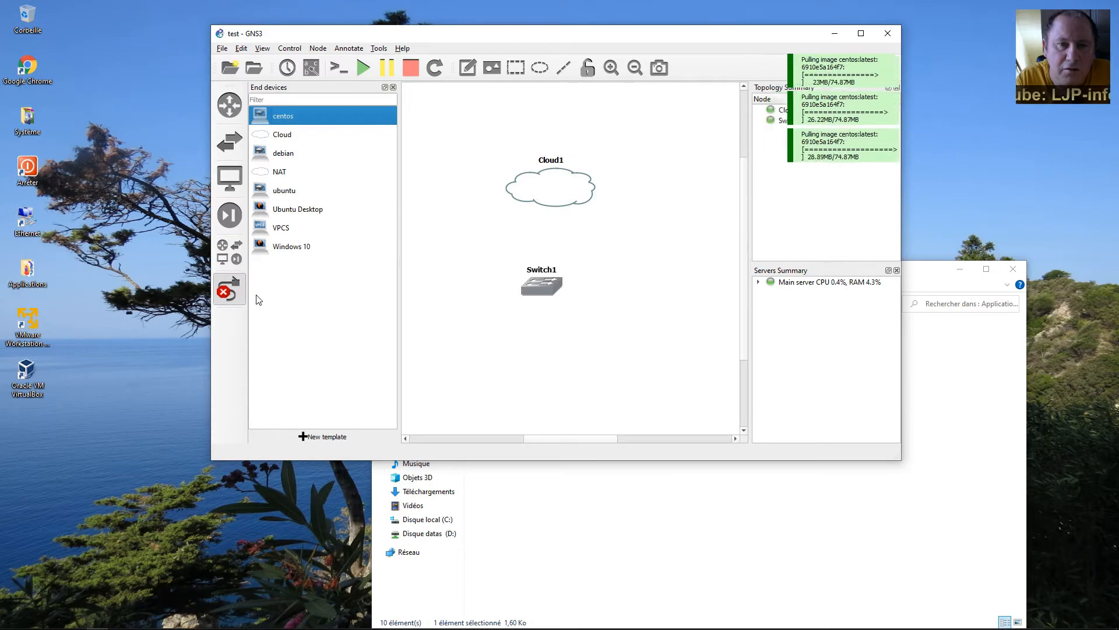
{"action": "left_click", "coordinate": [551, 194]}
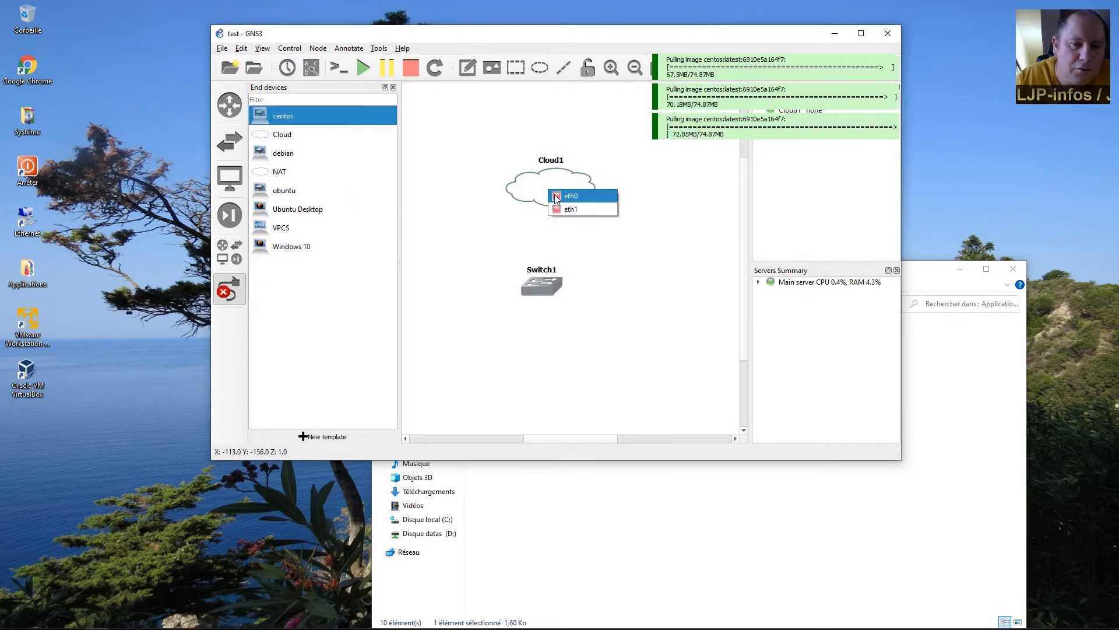
{"action": "left_click", "coordinate": [563, 196]}
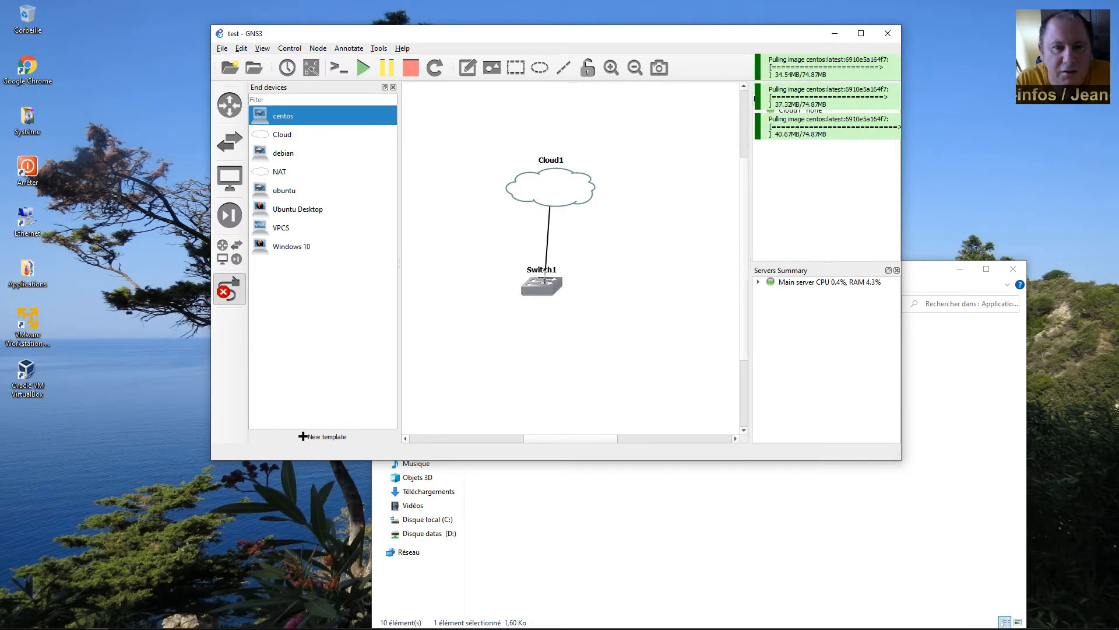
{"action": "left_click", "coordinate": [548, 282]}
{"action": "left_click", "coordinate": [555, 289]}
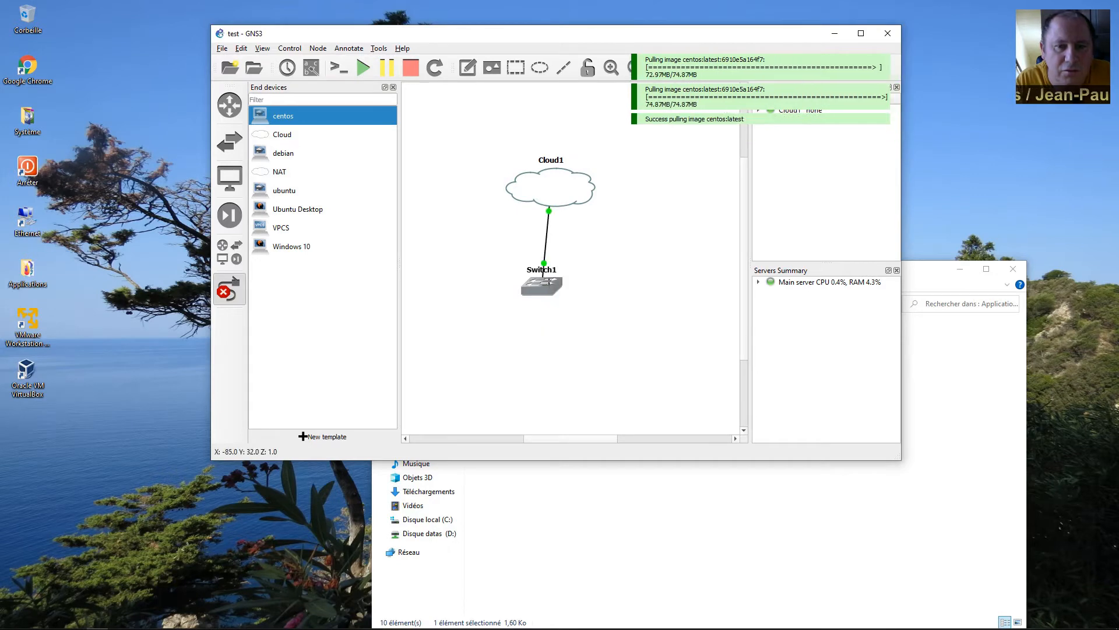
Link Switch1 Ethernet1 to centos-1 eth0, then nudge the nodes so the links run level.
{"action": "left_click", "coordinate": [545, 286]}
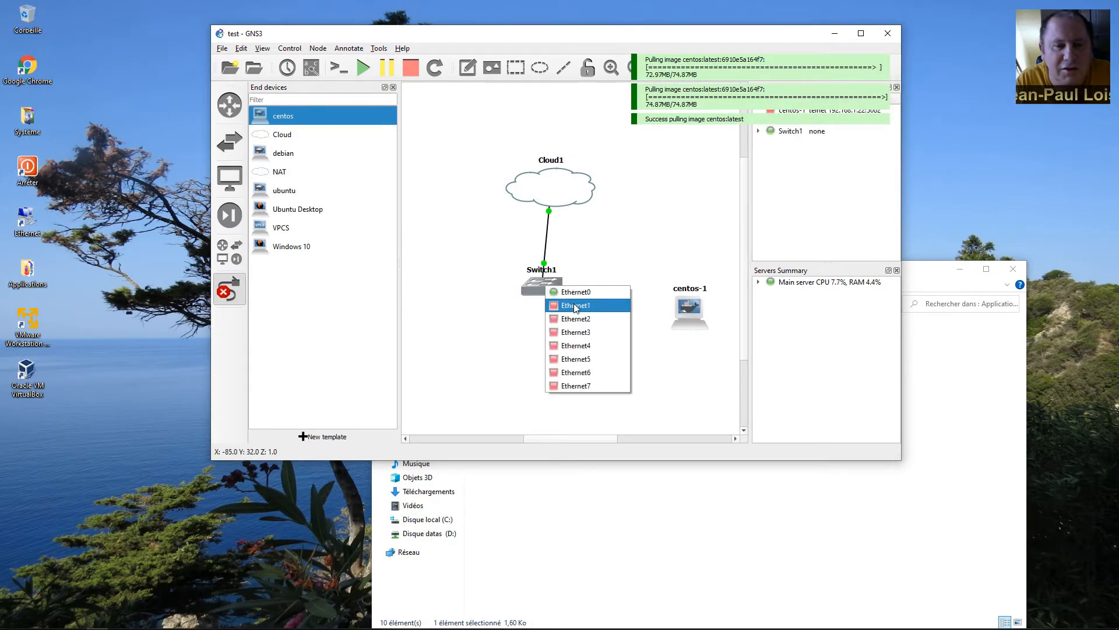
{"action": "left_click", "coordinate": [580, 305]}
{"action": "left_click", "coordinate": [691, 307]}
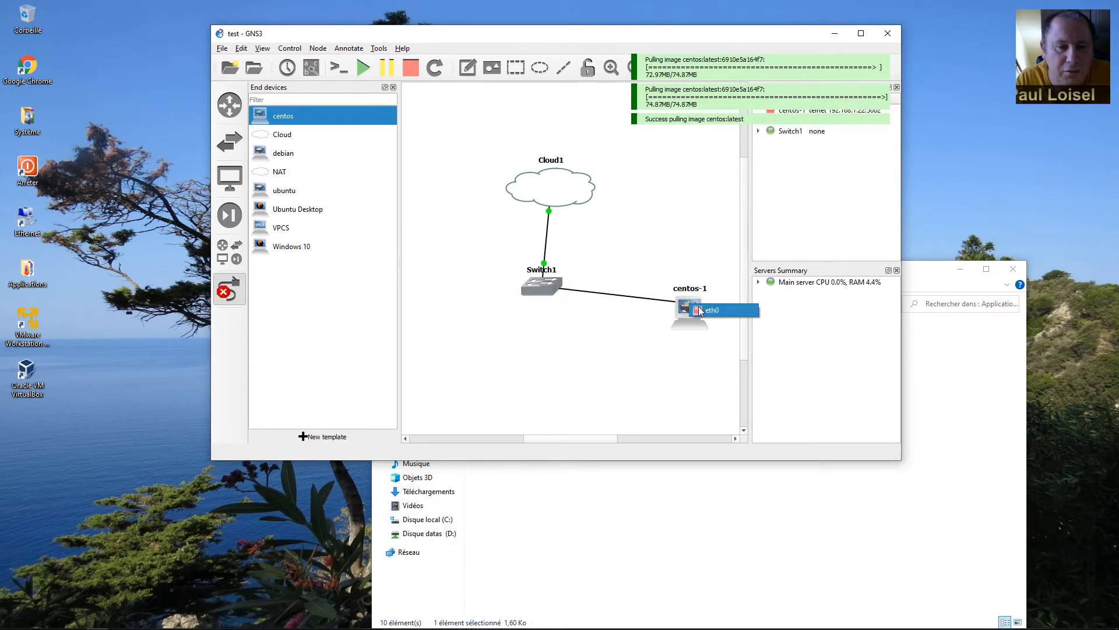
{"action": "left_click", "coordinate": [713, 310]}
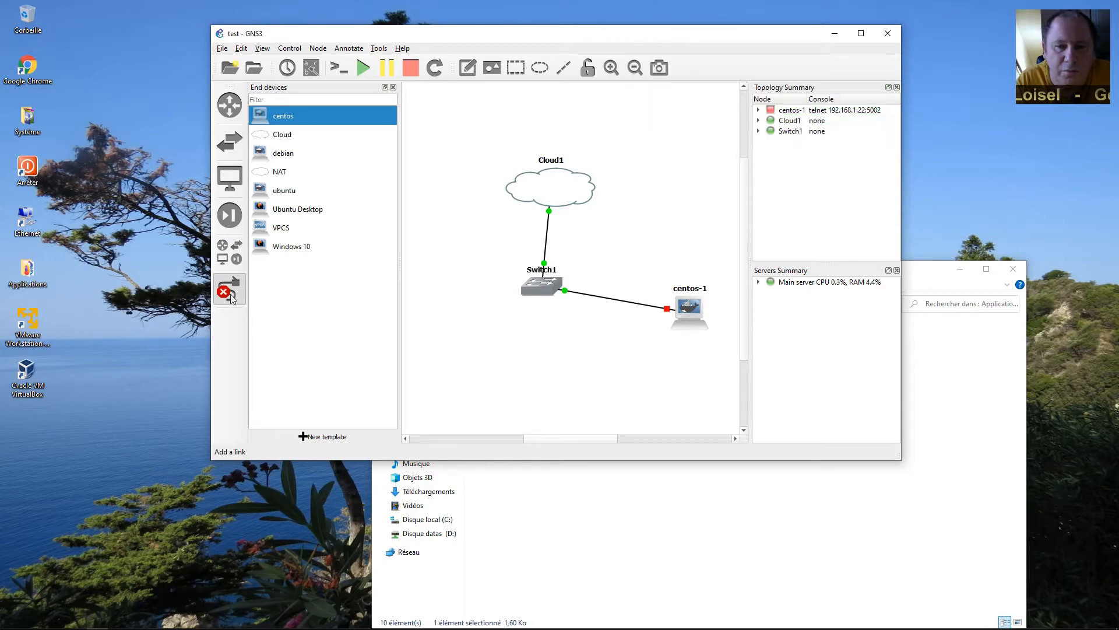
{"action": "left_click", "coordinate": [230, 292]}
{"action": "left_click_drag", "start_coordinate": [689, 314], "coordinate": [689, 294]}
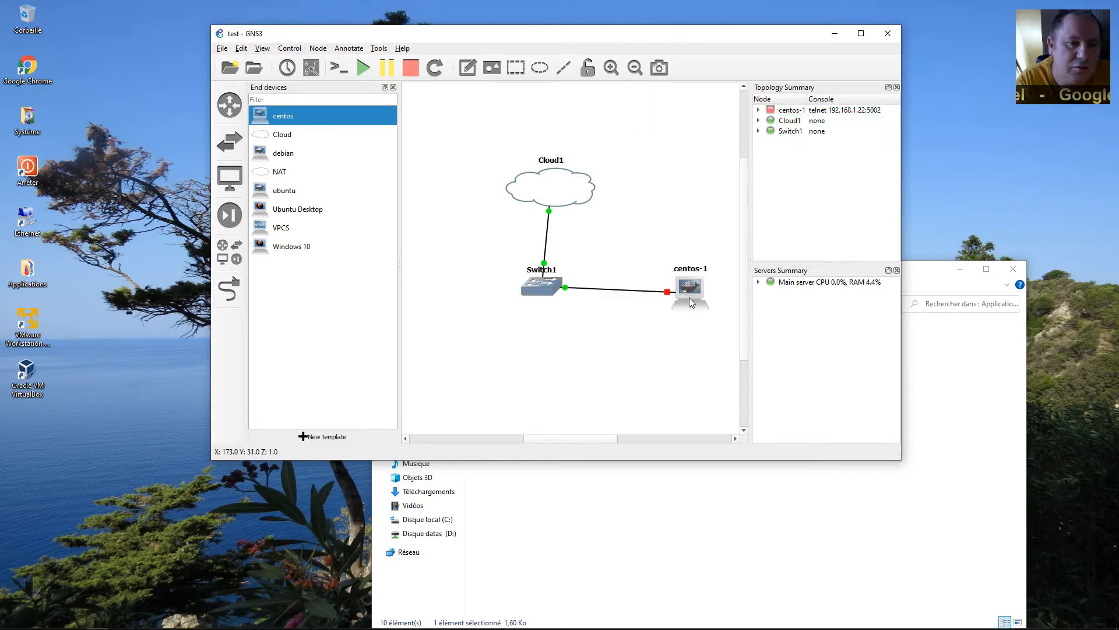
{"action": "left_click_drag", "start_coordinate": [545, 288], "coordinate": [554, 290]}
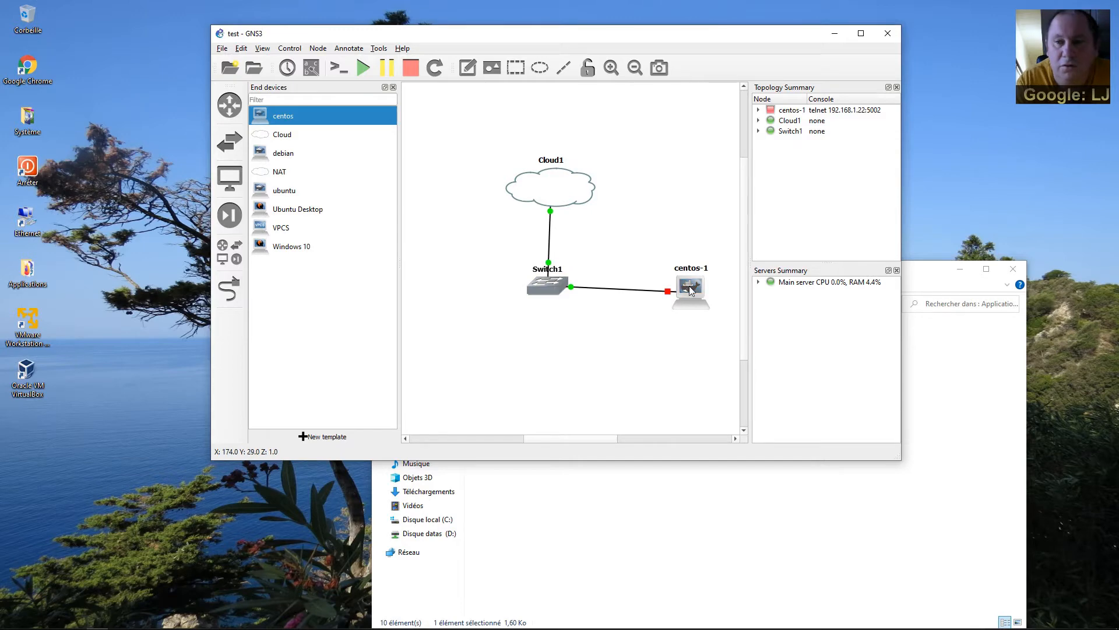
{"action": "left_click_drag", "start_coordinate": [691, 289], "coordinate": [692, 284]}
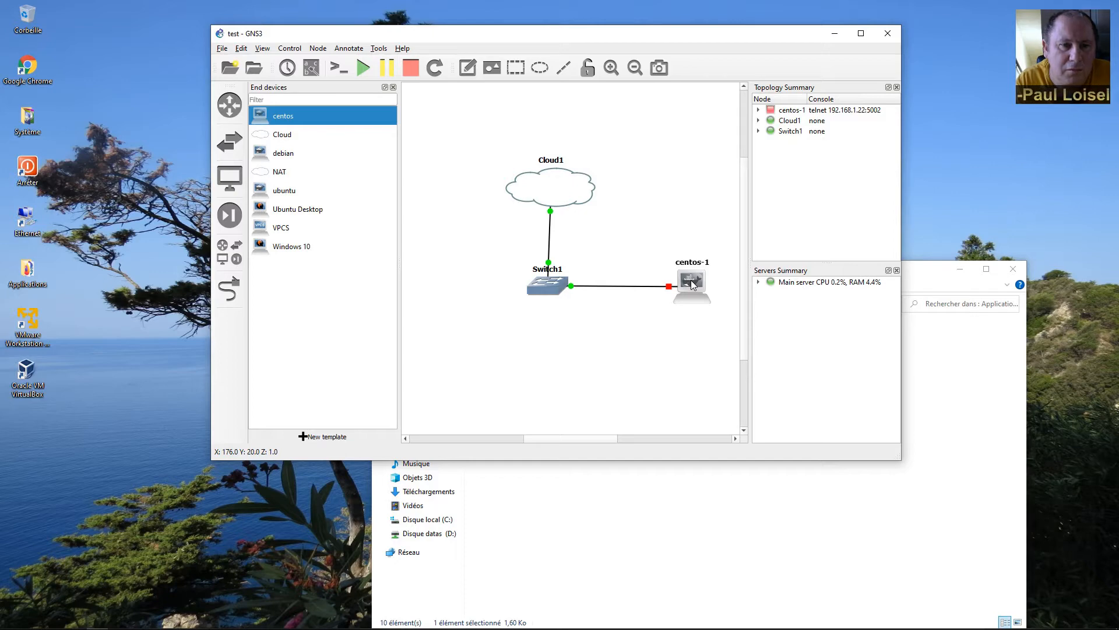
Uncomment 'auto eth0' and 'iface eth0 inet dhcp' in centos-1's network configuration, then save and apply.
{"action": "right_click", "coordinate": [692, 283]}
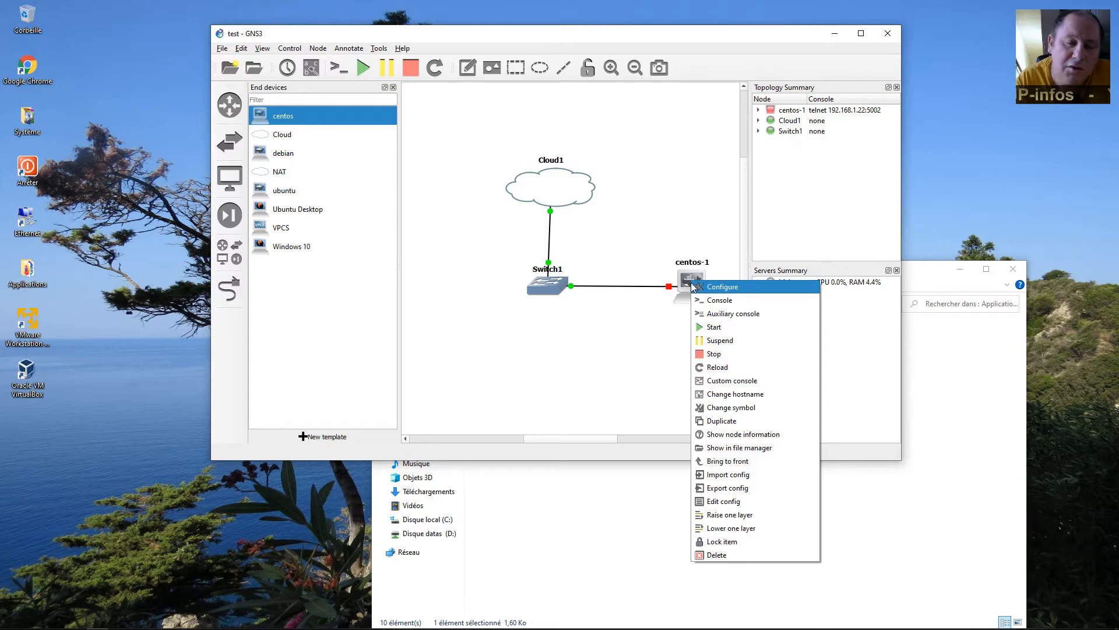
{"action": "left_click", "coordinate": [695, 286]}
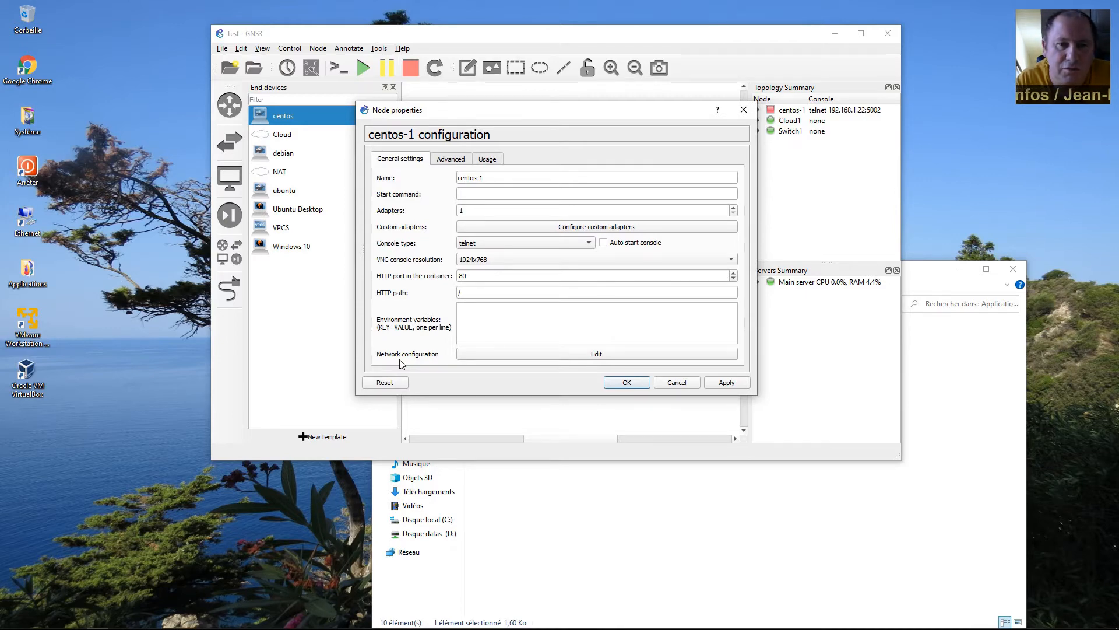
{"action": "left_click", "coordinate": [576, 356]}
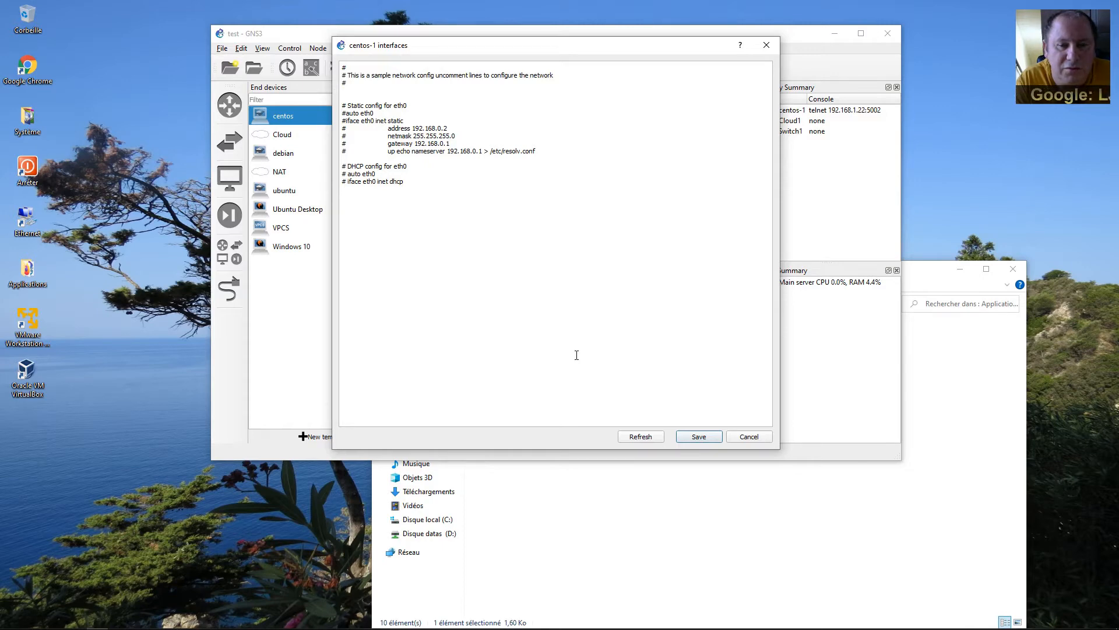
{"action": "key", "text": "Delete"}
{"action": "key", "text": "Delete"}
{"action": "key", "text": "Delete"}
{"action": "key", "text": "Delete"}
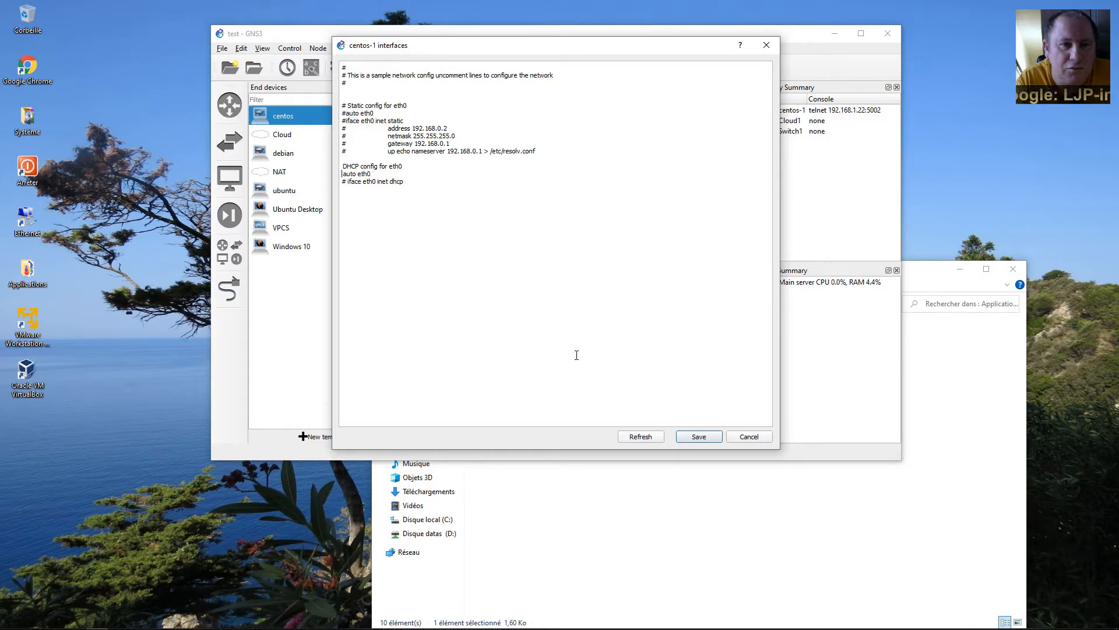
{"action": "key", "text": "Delete"}
{"action": "key", "text": "Delete"}
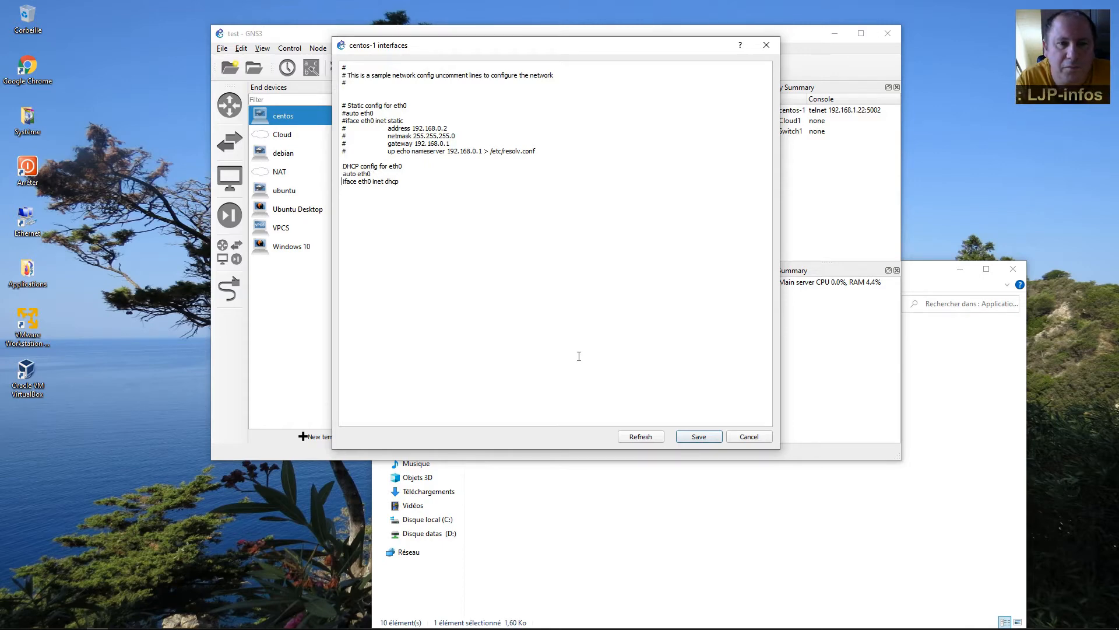
{"action": "left_click", "coordinate": [698, 437]}
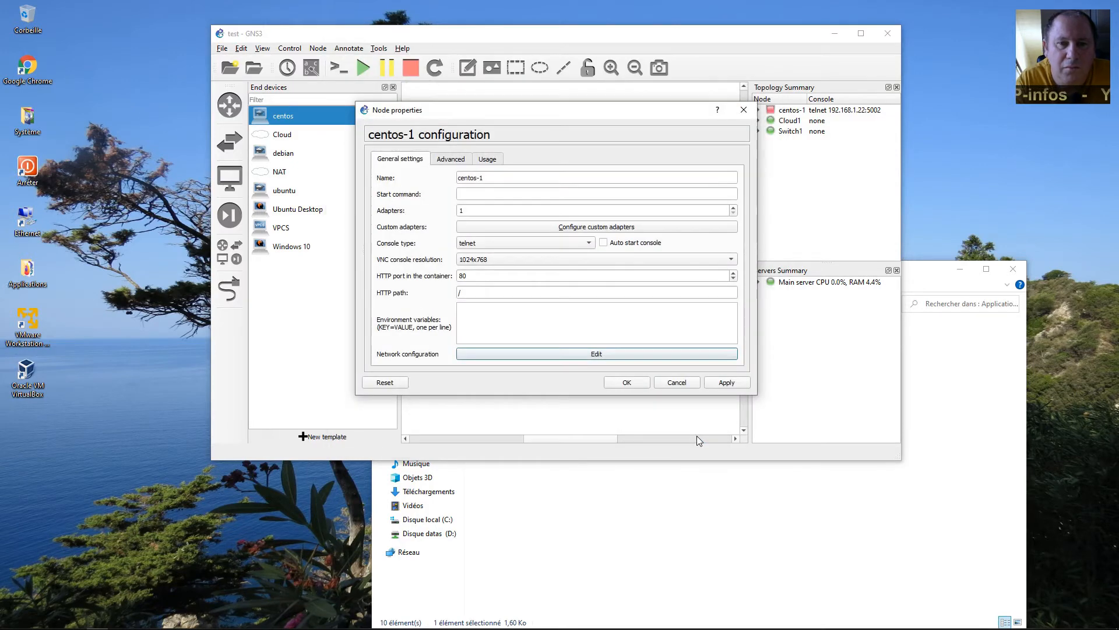
{"action": "left_click", "coordinate": [723, 383]}
{"action": "left_click", "coordinate": [628, 384]}
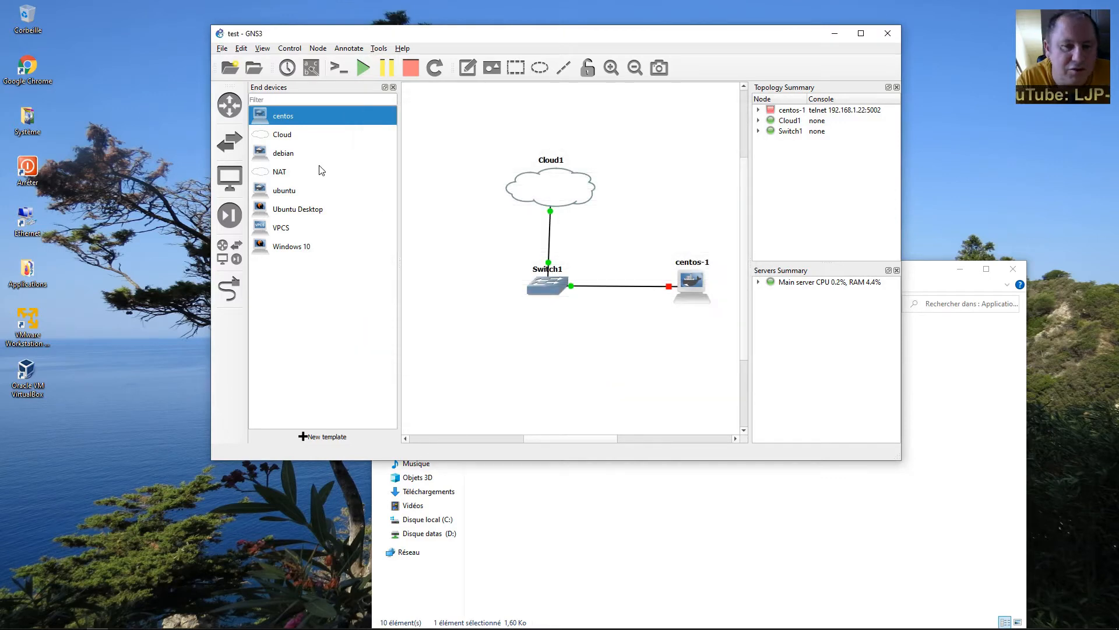
Place debian-1 under Switch1 and cable its eth0 to Switch1's Ethernet2 port.
{"action": "left_click_drag", "start_coordinate": [280, 155], "coordinate": [547, 373]}
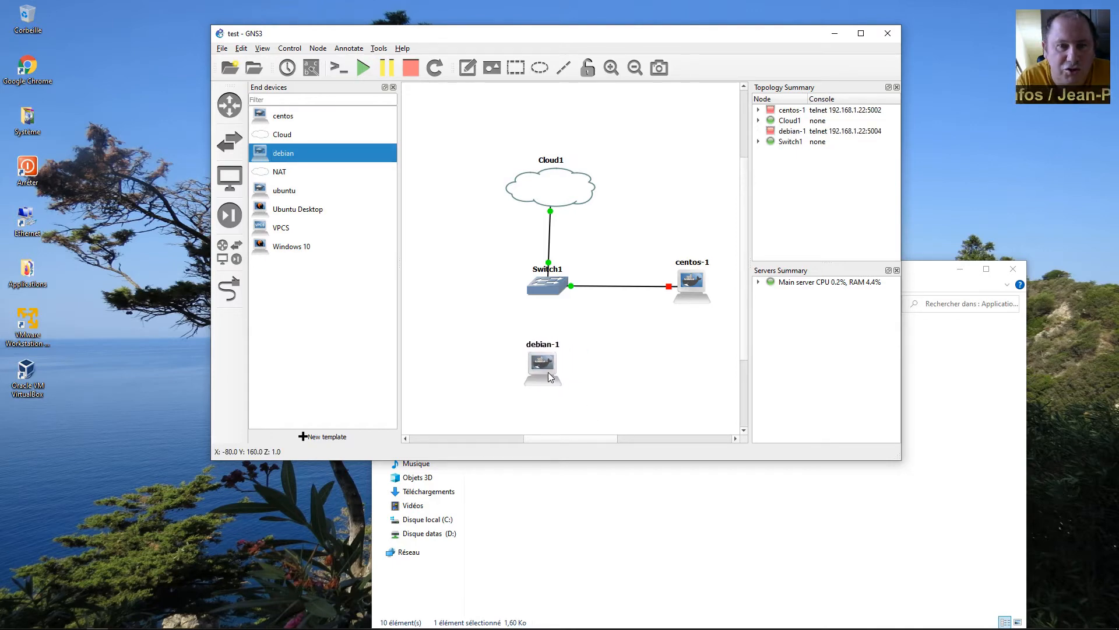
{"action": "left_click", "coordinate": [229, 288]}
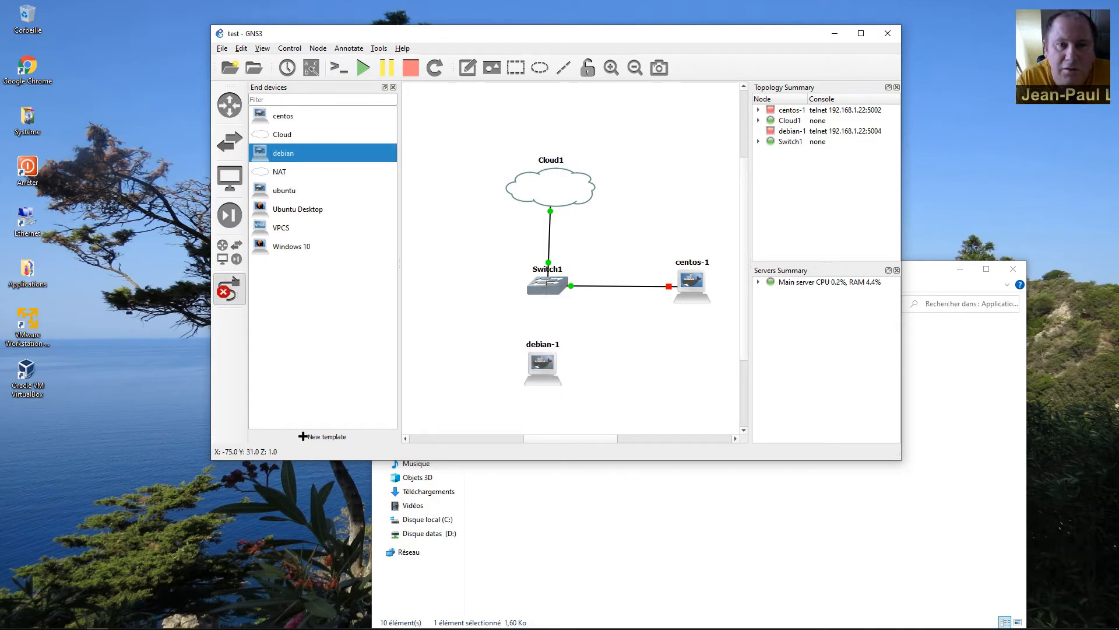
{"action": "left_click", "coordinate": [548, 287]}
{"action": "left_click", "coordinate": [577, 330]}
{"action": "left_click", "coordinate": [542, 362]}
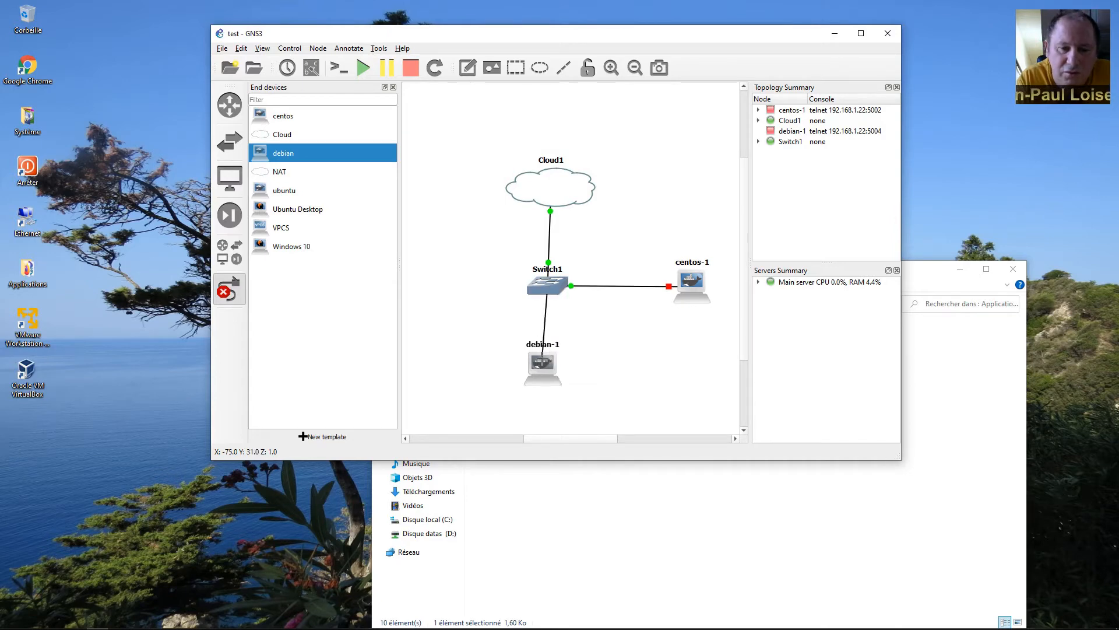
{"action": "left_click", "coordinate": [556, 368]}
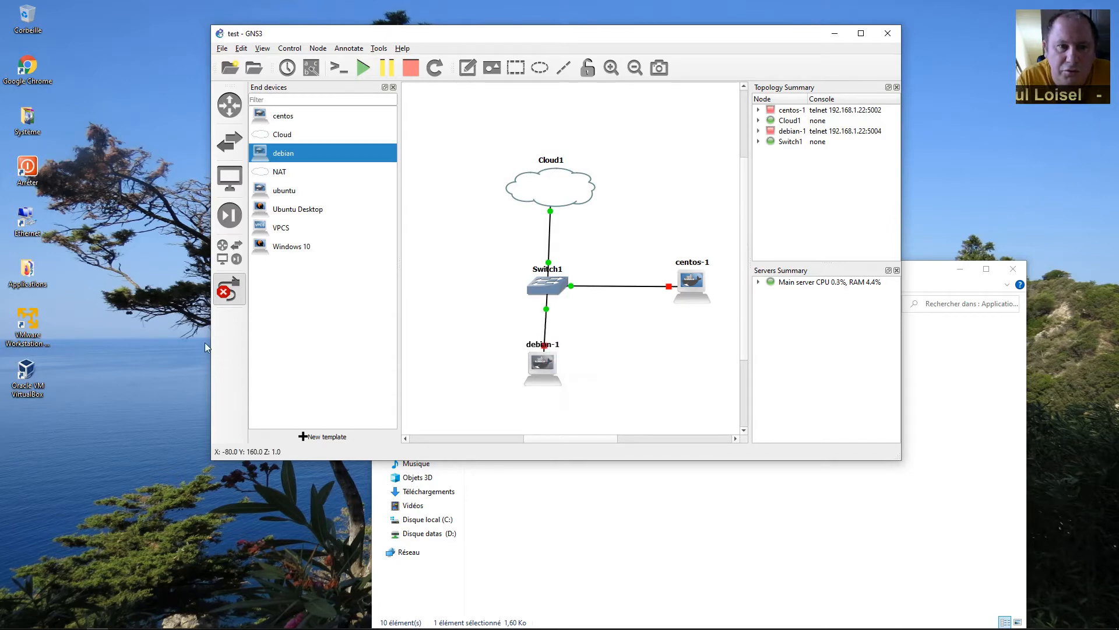
{"action": "left_click", "coordinate": [229, 288]}
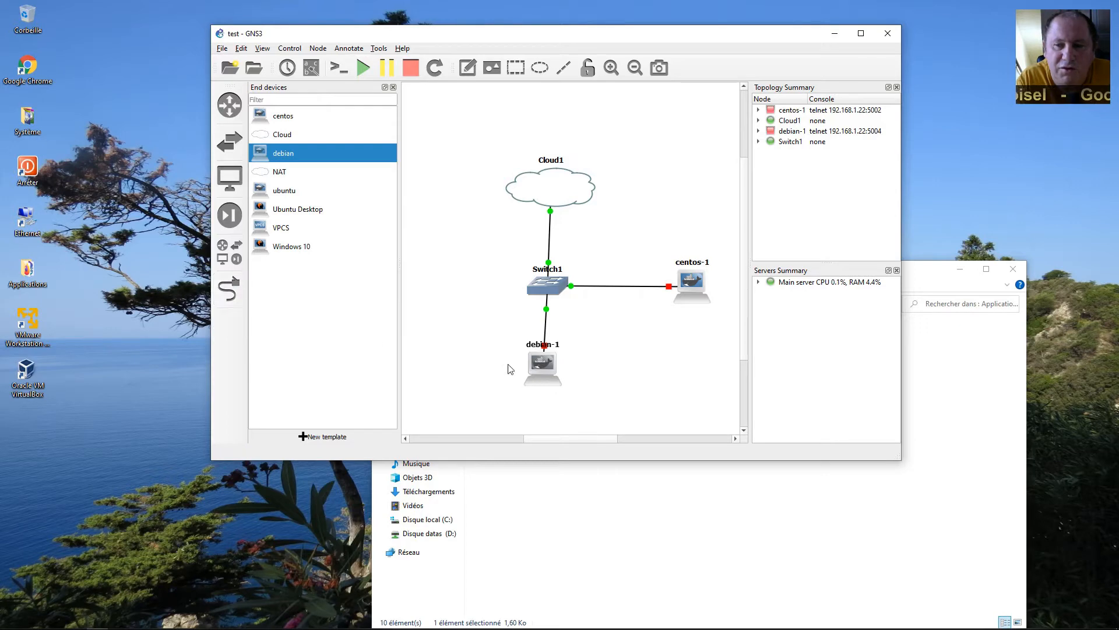
{"action": "left_click_drag", "start_coordinate": [543, 380], "coordinate": [547, 380]}
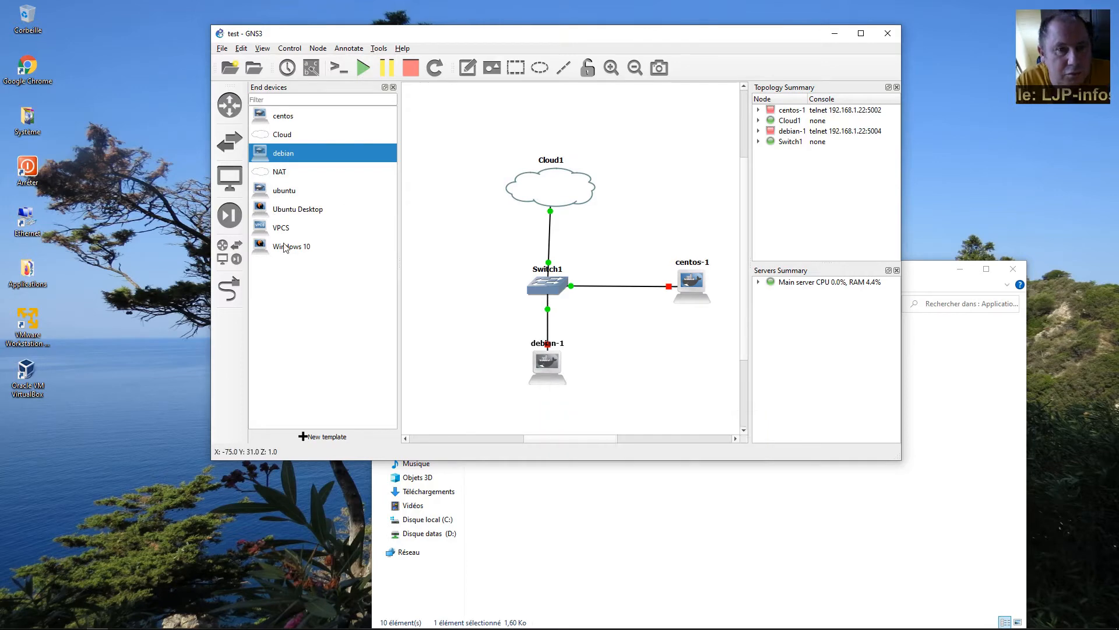
Place an Ubuntu Desktop node left of Switch1 and open UbuntuDesktop-1's configuration.
{"action": "left_click", "coordinate": [281, 210]}
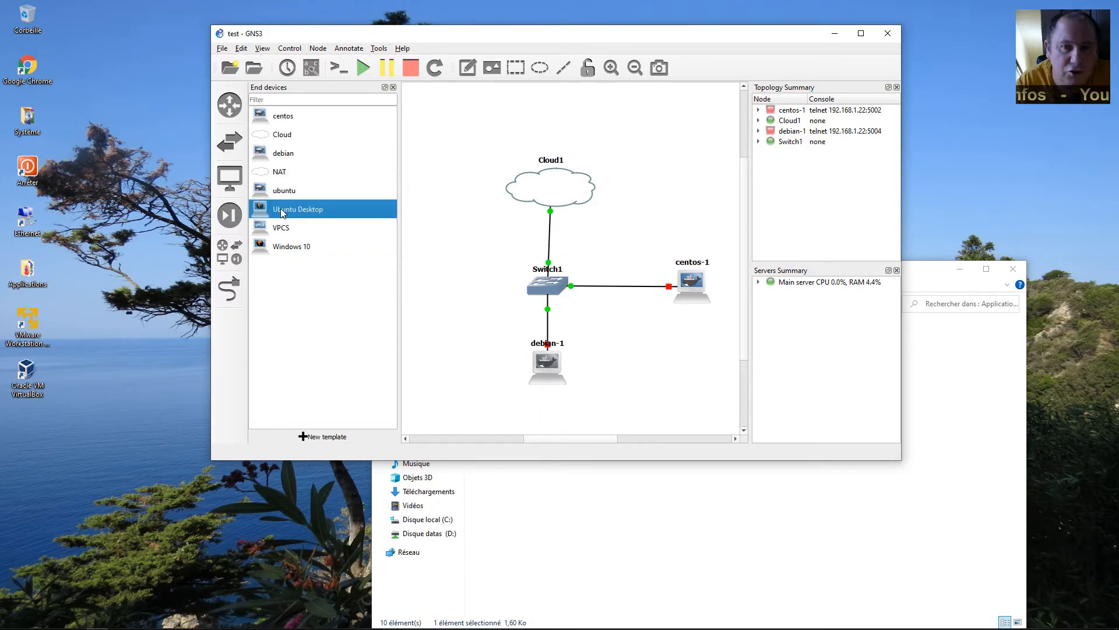
{"action": "left_click_drag", "start_coordinate": [281, 209], "coordinate": [453, 297]}
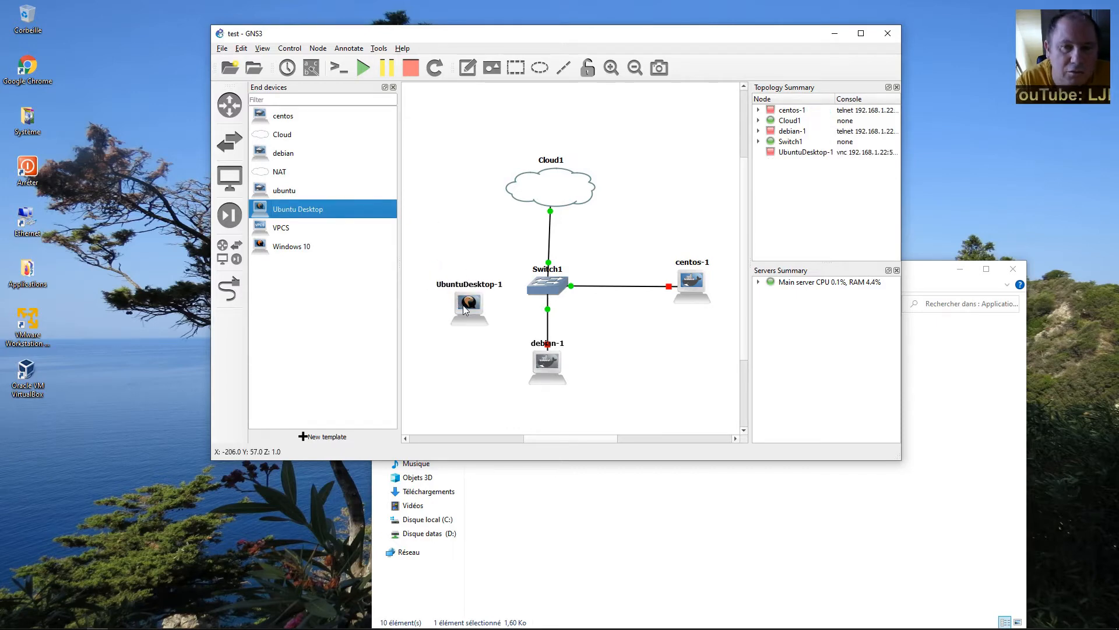
{"action": "right_click", "coordinate": [439, 289]}
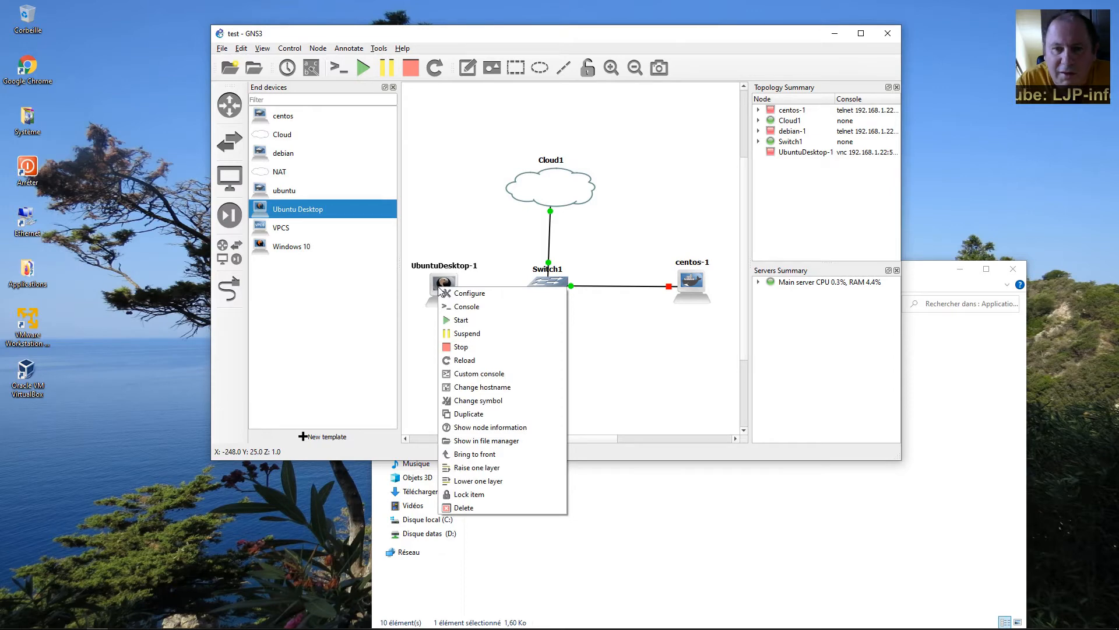
{"action": "left_click", "coordinate": [463, 293]}
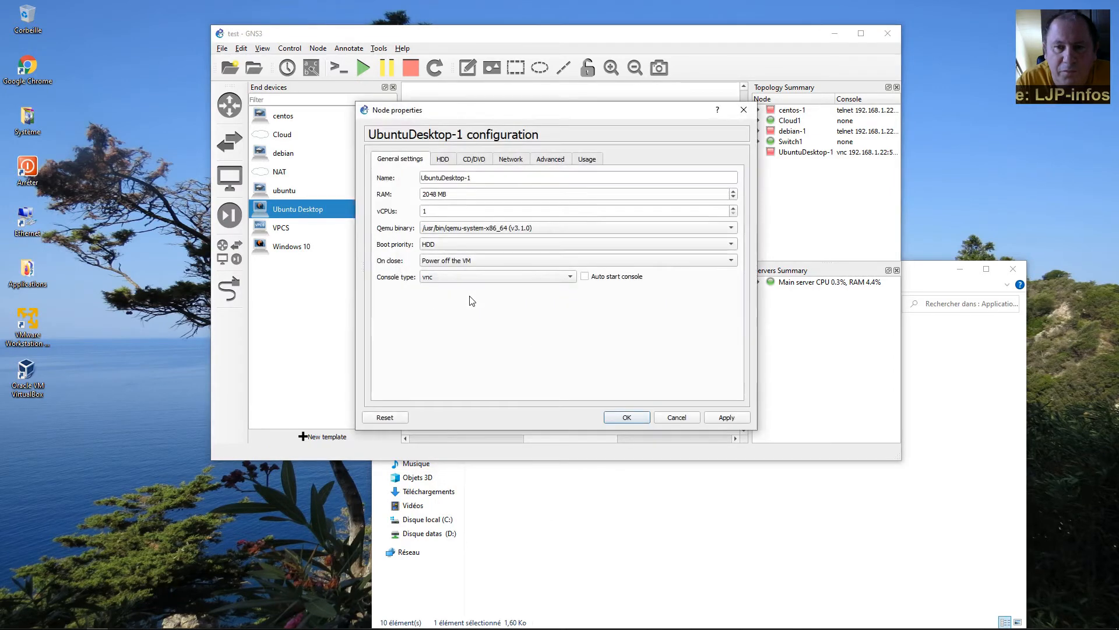
Set UbuntuDesktop-1 to 2 vCPUs, apply, and close its configuration.
{"action": "left_click_drag", "start_coordinate": [436, 192], "coordinate": [414, 191]}
{"action": "double_click", "coordinate": [433, 211]}
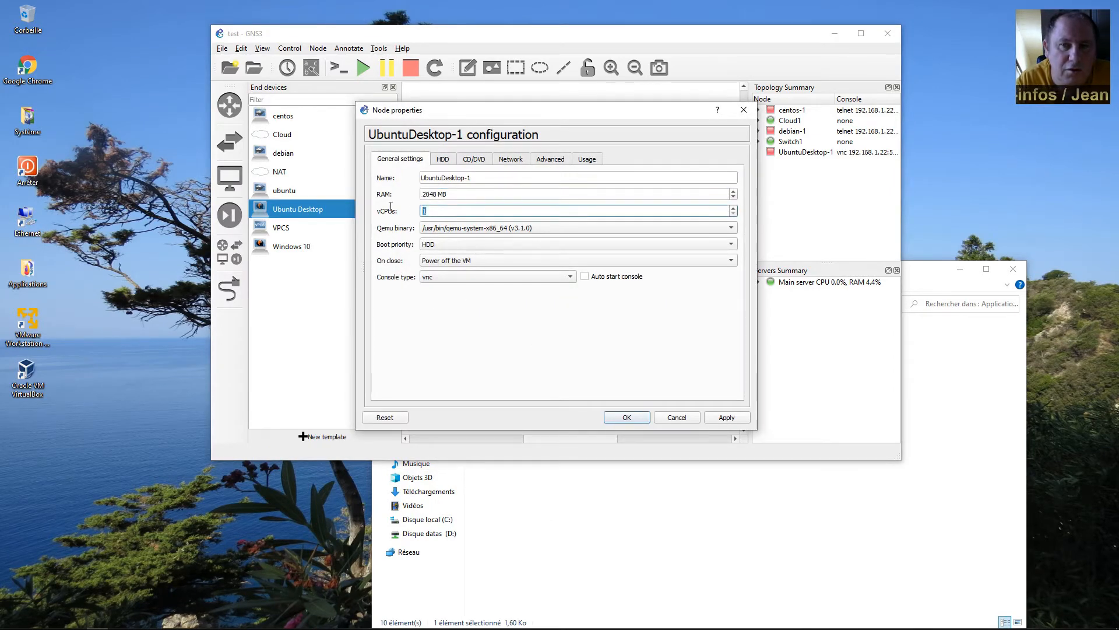
{"action": "type", "text": "2"}
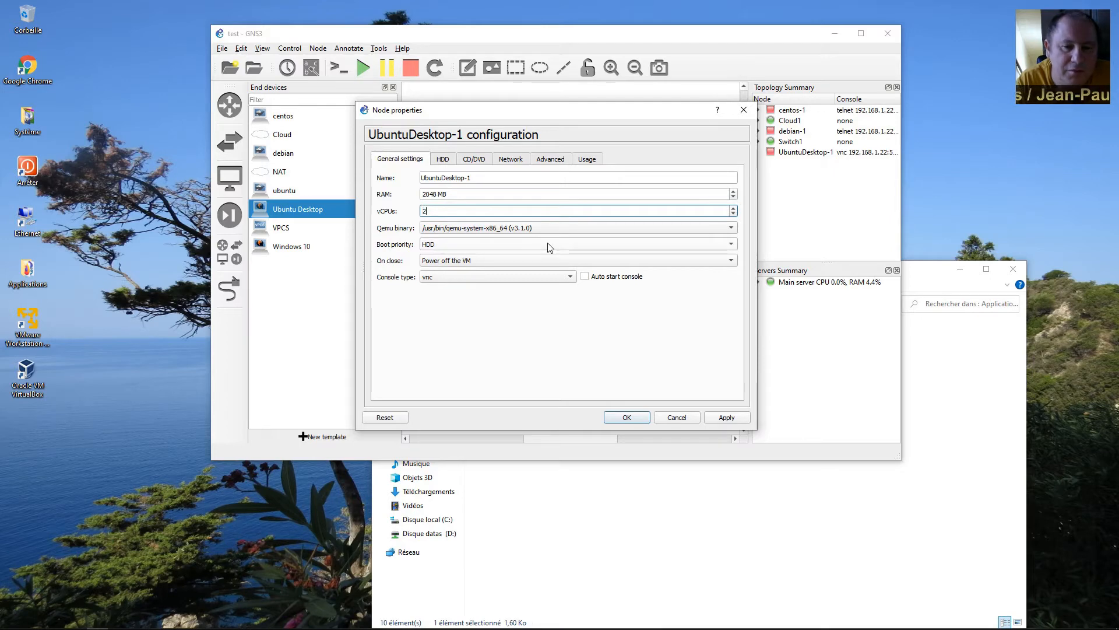
{"action": "left_click", "coordinate": [719, 420]}
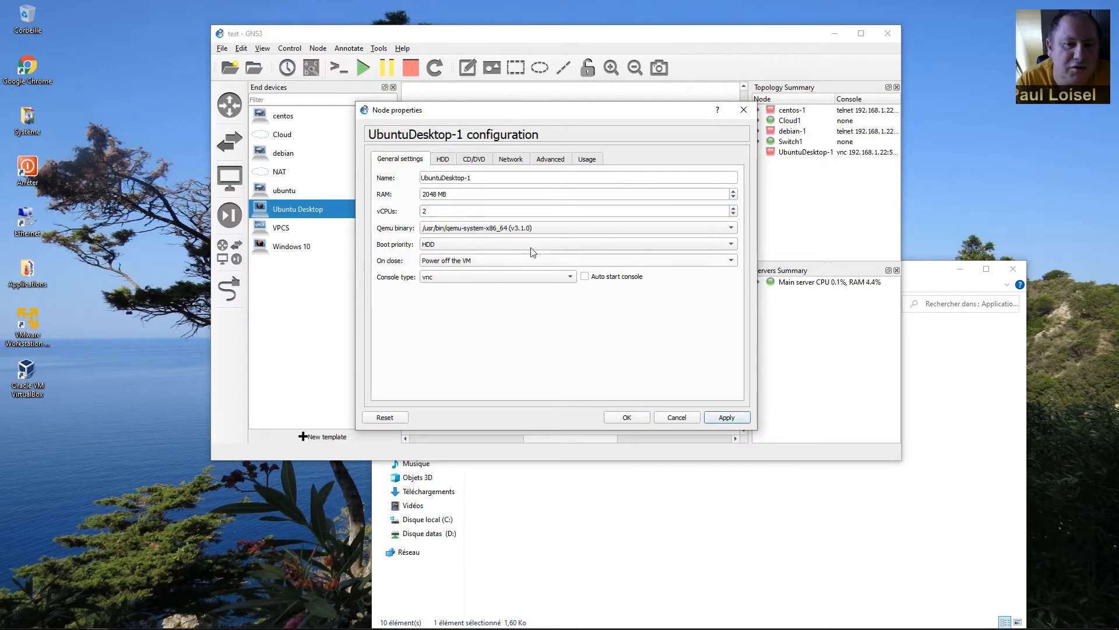
{"action": "left_click", "coordinate": [515, 164]}
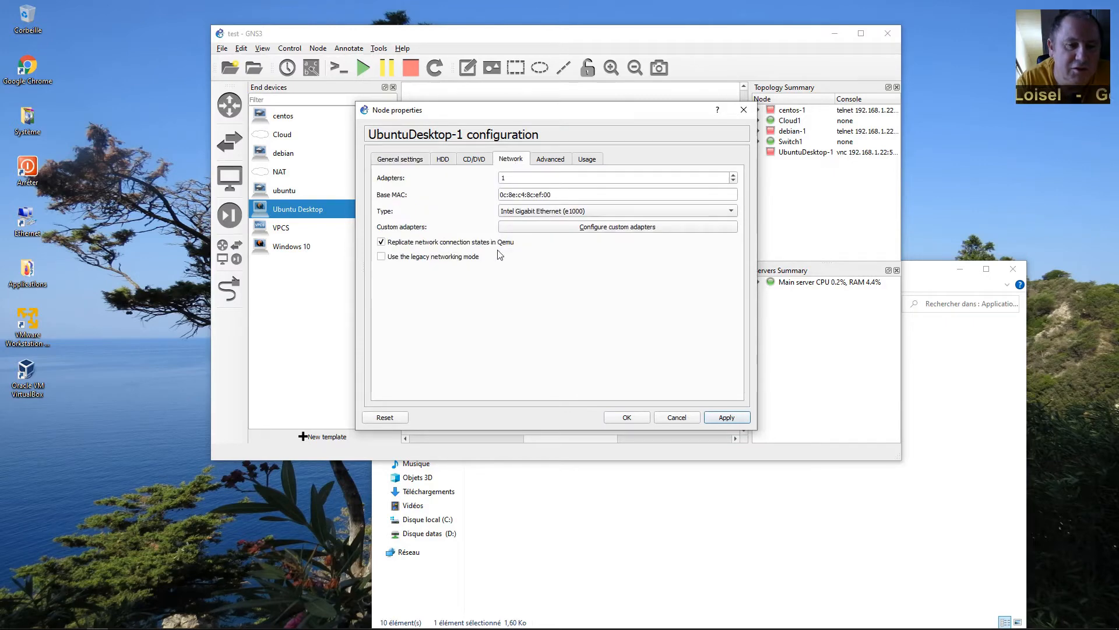
{"action": "left_click", "coordinate": [624, 422]}
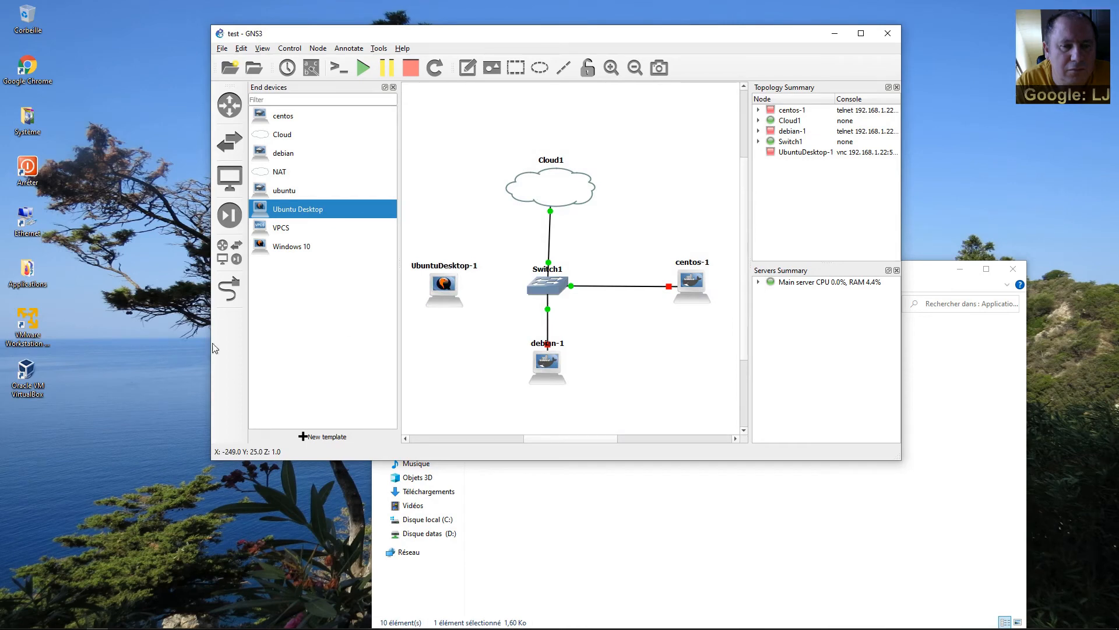
Cable UbuntuDesktop-1's Ethernet0 to a free Switch1 port.
{"action": "left_click", "coordinate": [229, 289]}
{"action": "left_click", "coordinate": [424, 300]}
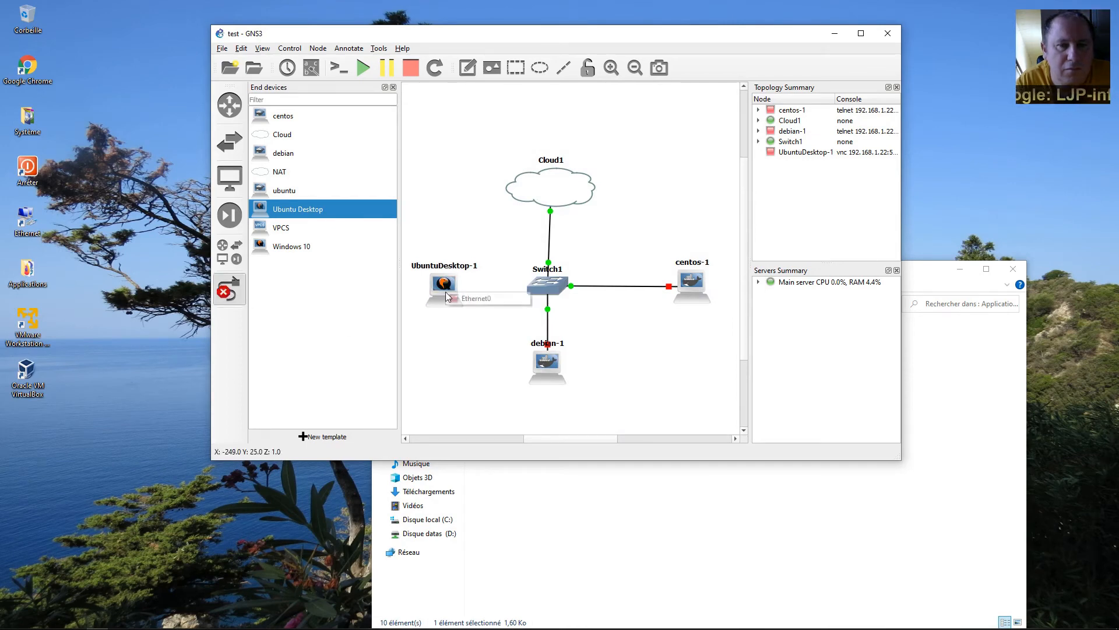
{"action": "left_click", "coordinate": [472, 299]}
{"action": "left_click", "coordinate": [545, 284]}
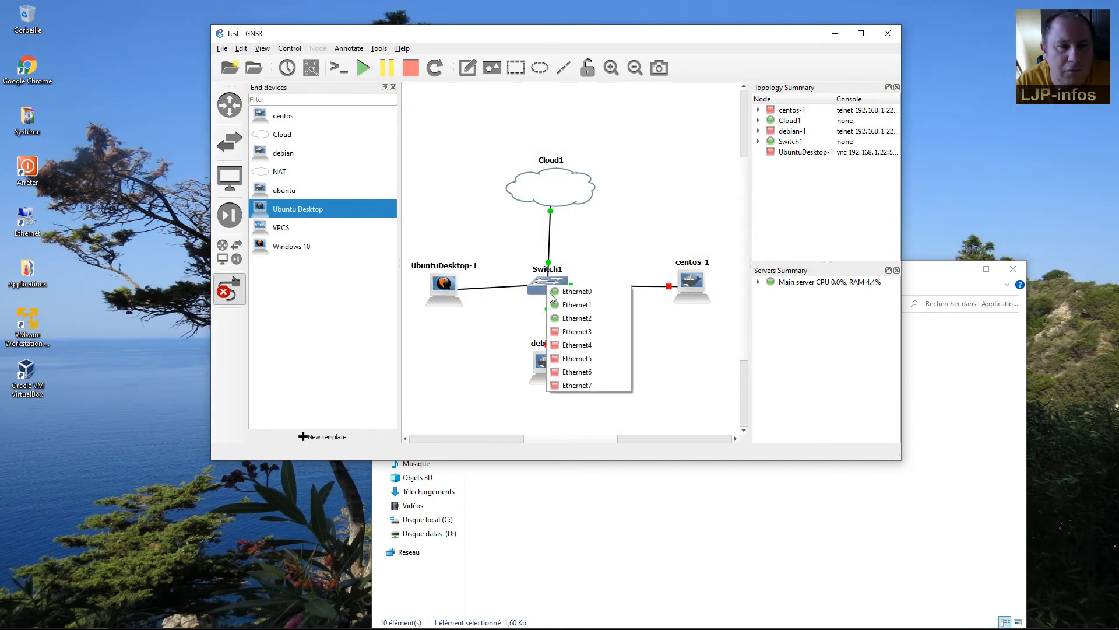
{"action": "left_click", "coordinate": [588, 330]}
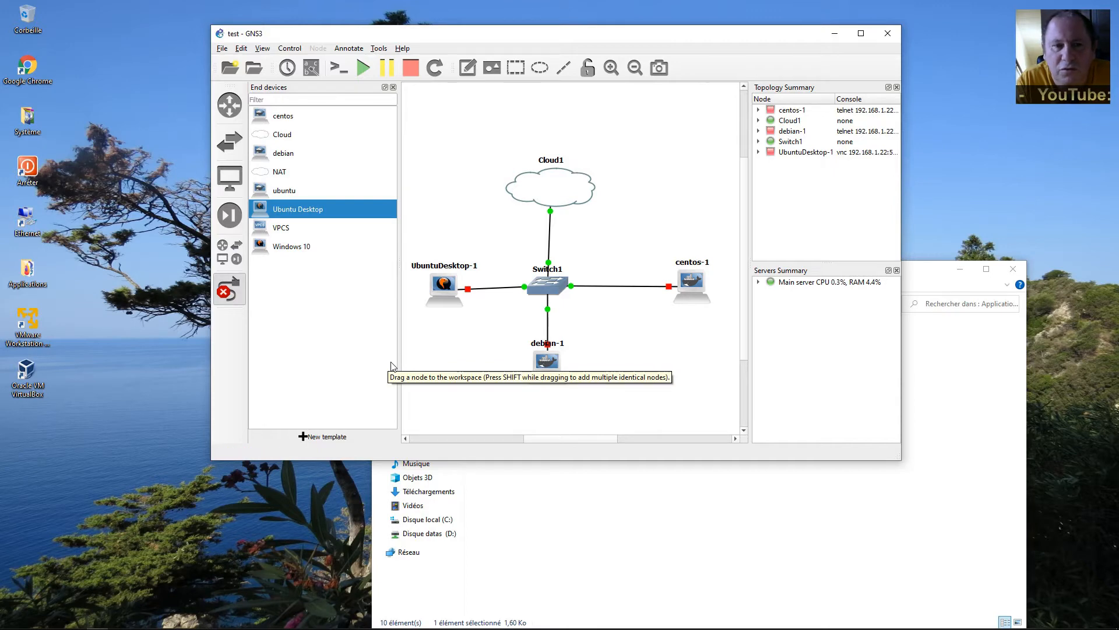
Open Edit > Preferences and list the Qemu VM templates (Ubuntu Desktop, Windows 10).
{"action": "left_click", "coordinate": [241, 50]}
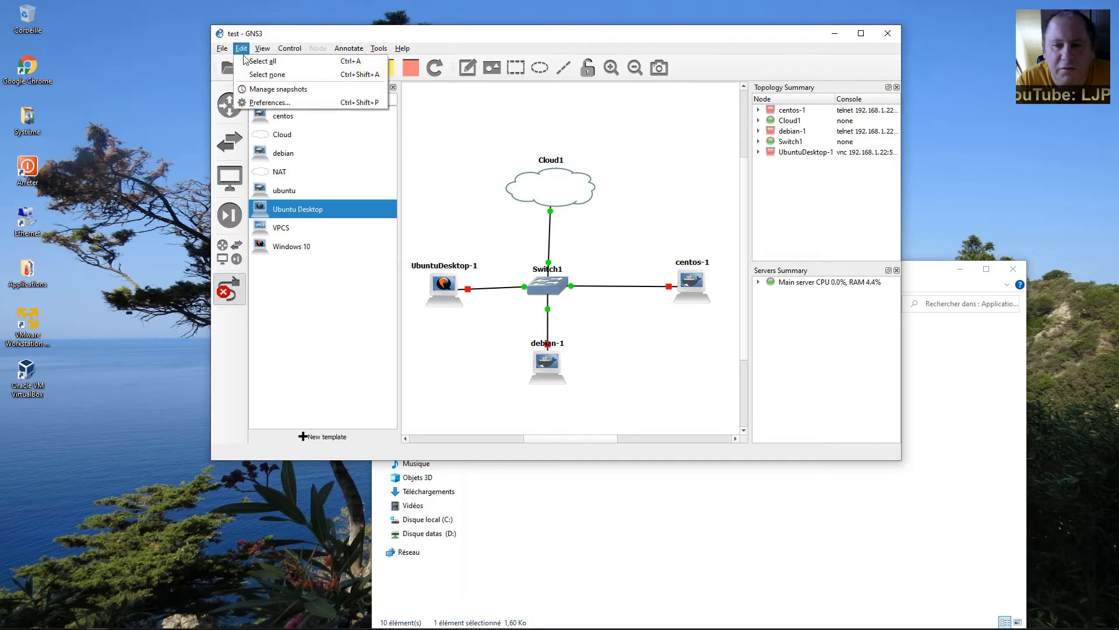
{"action": "left_click", "coordinate": [255, 104]}
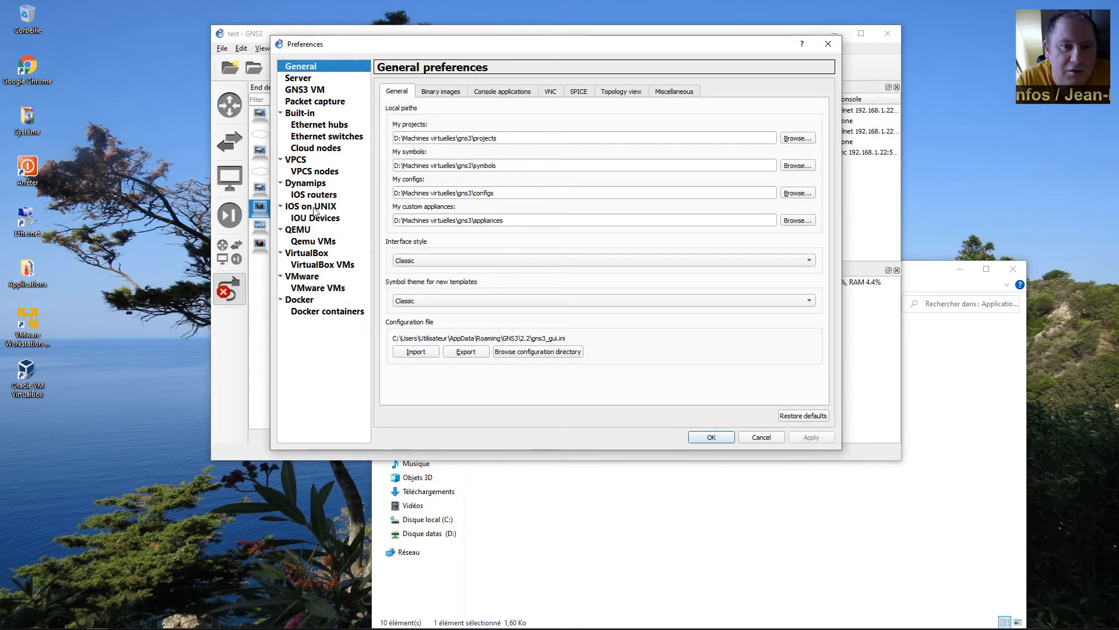
{"action": "left_click", "coordinate": [315, 242]}
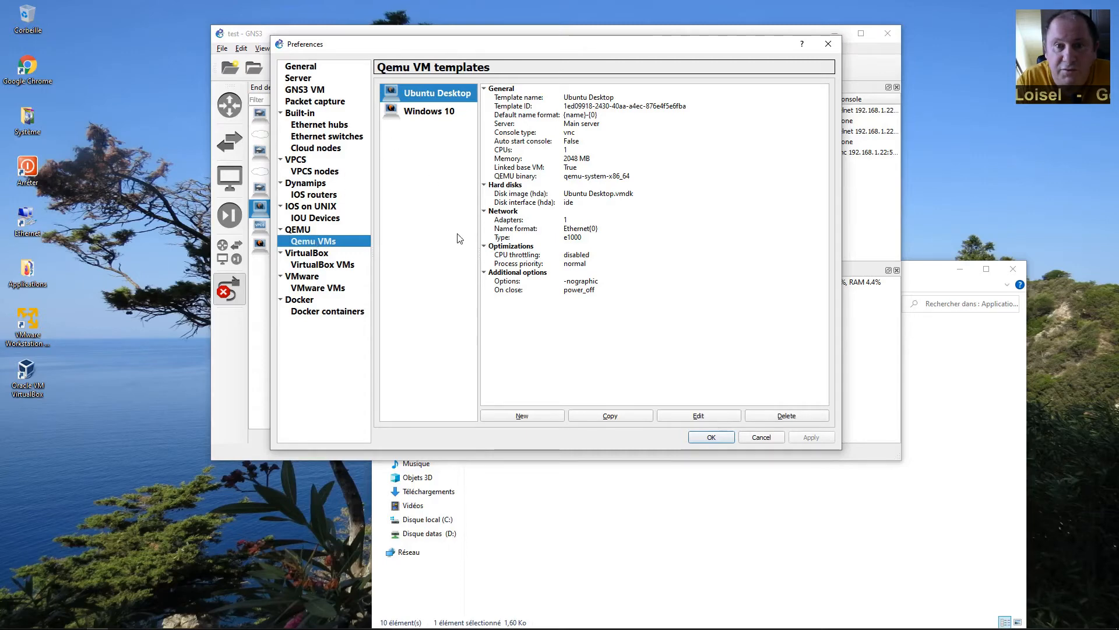
Start a new Qemu template named 'Windows 2019 server' with 4096 MB of RAM.
{"action": "left_click", "coordinate": [542, 418]}
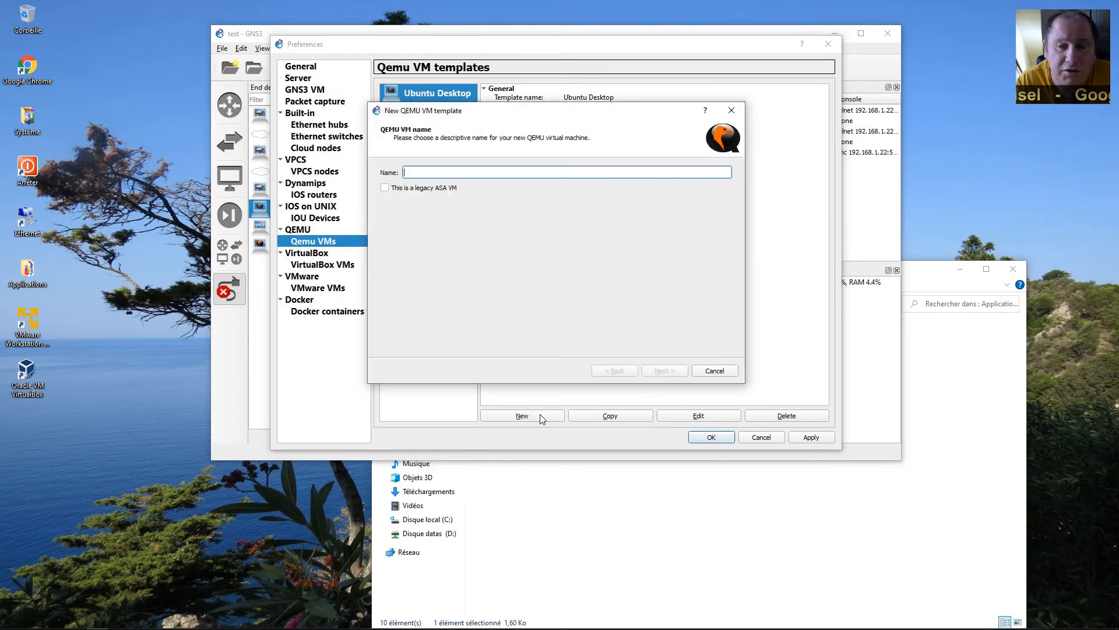
{"action": "type", "text": "Wi"}
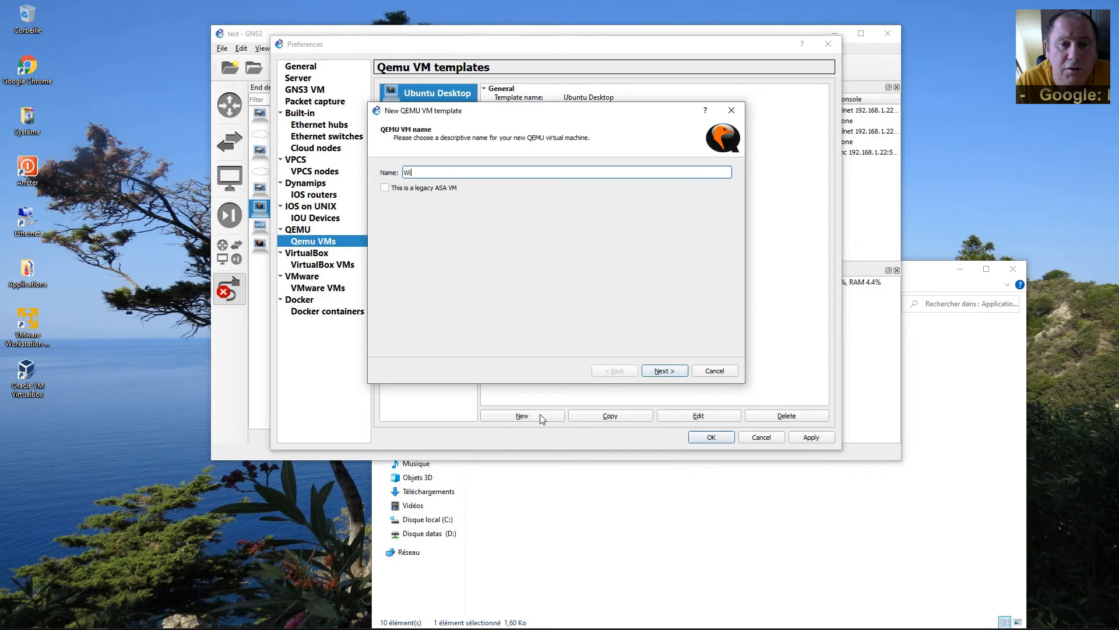
{"action": "type", "text": "ndows 201"}
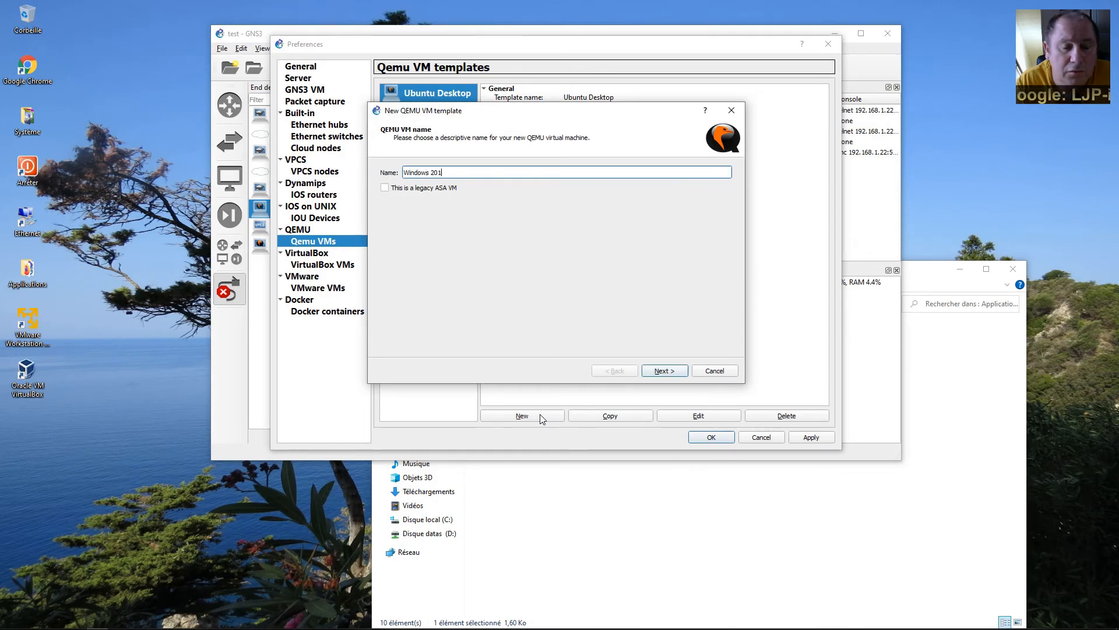
{"action": "type", "text": "9 server"}
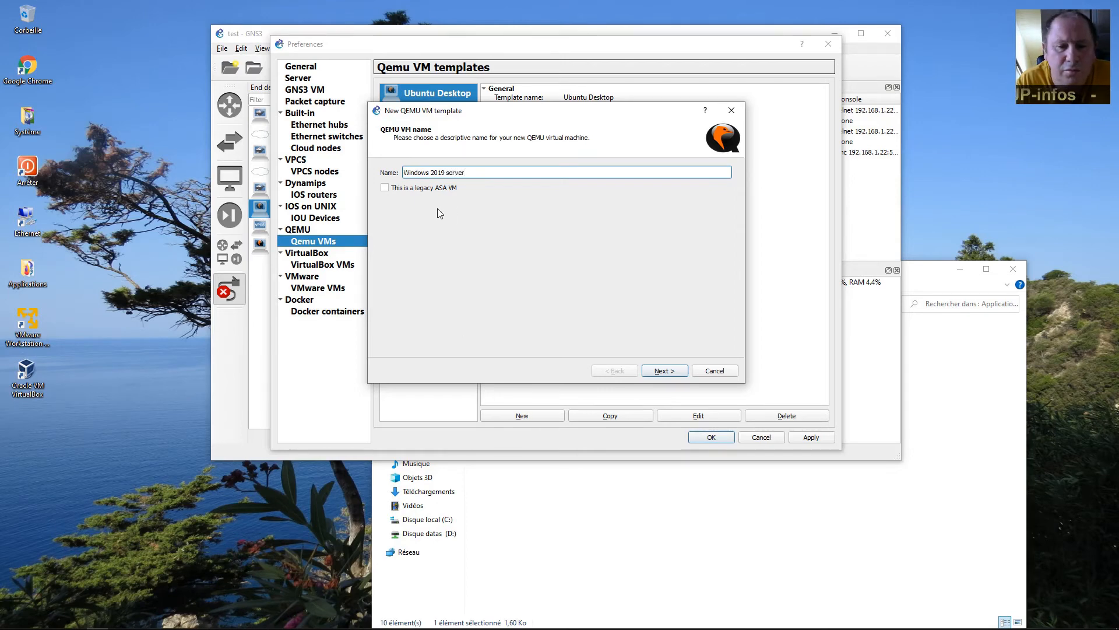
{"action": "left_click", "coordinate": [664, 370]}
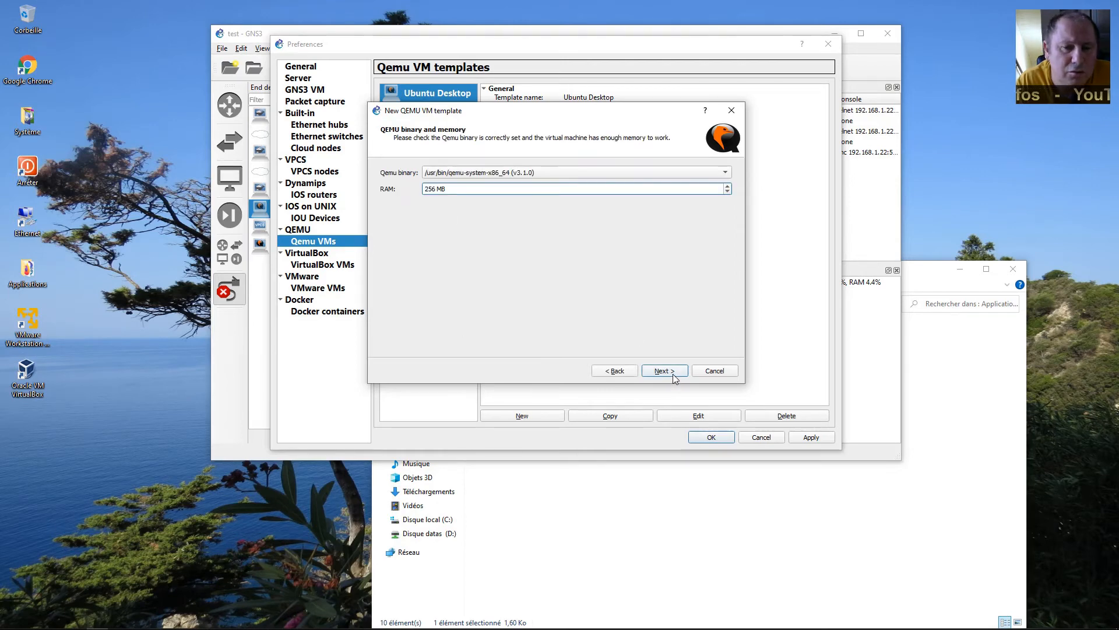
{"action": "left_click_drag", "start_coordinate": [432, 190], "coordinate": [373, 192]}
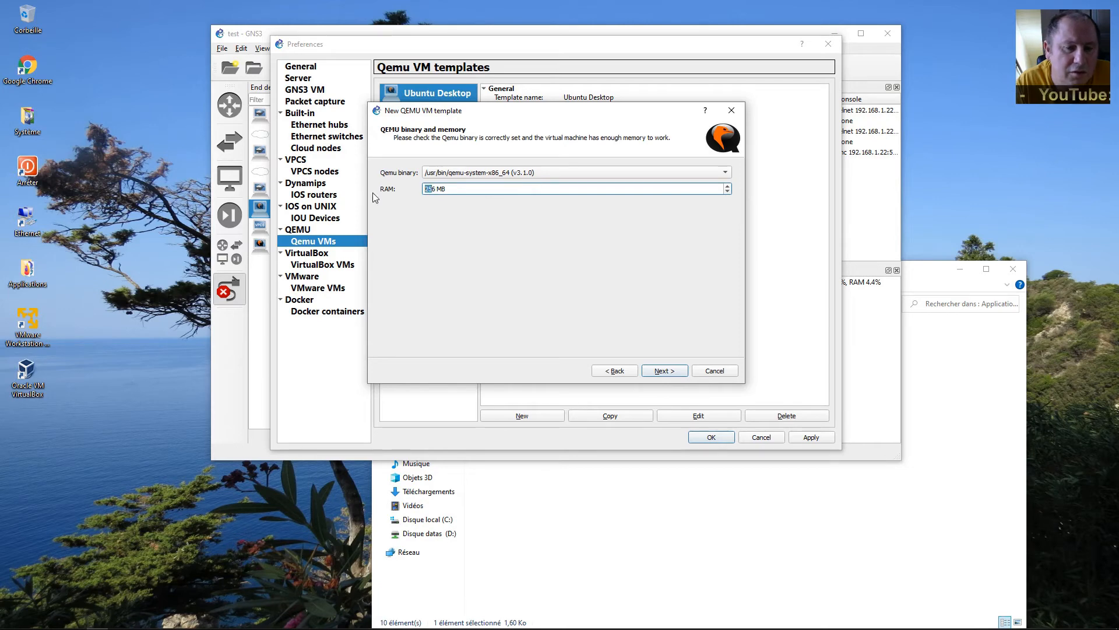
{"action": "type", "text": "4"}
{"action": "key", "text": "Delete"}
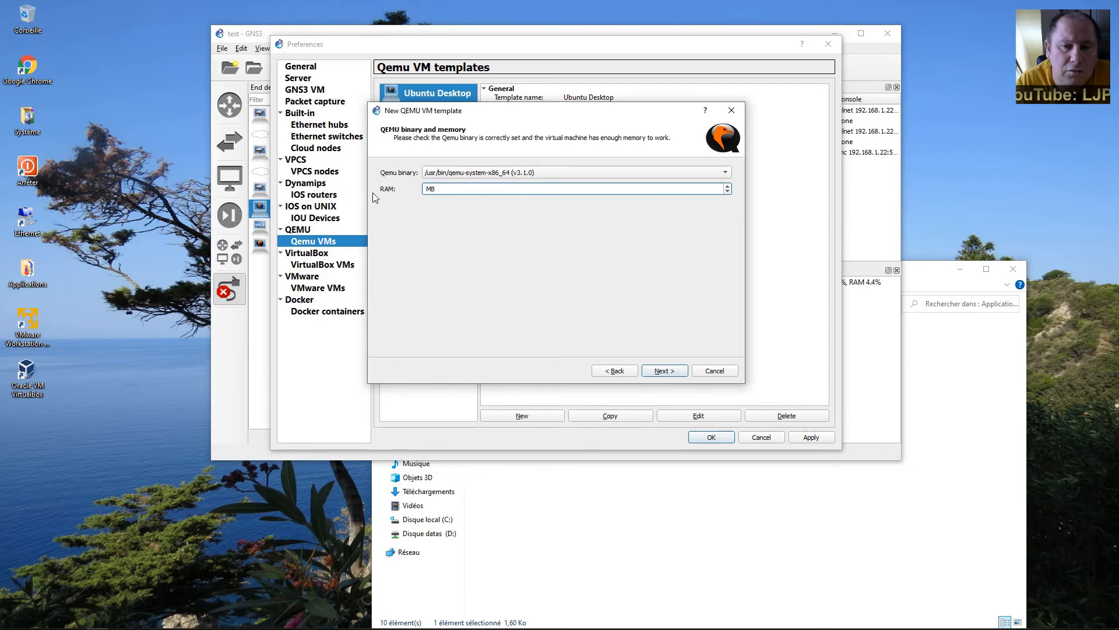
{"action": "type", "text": "096"}
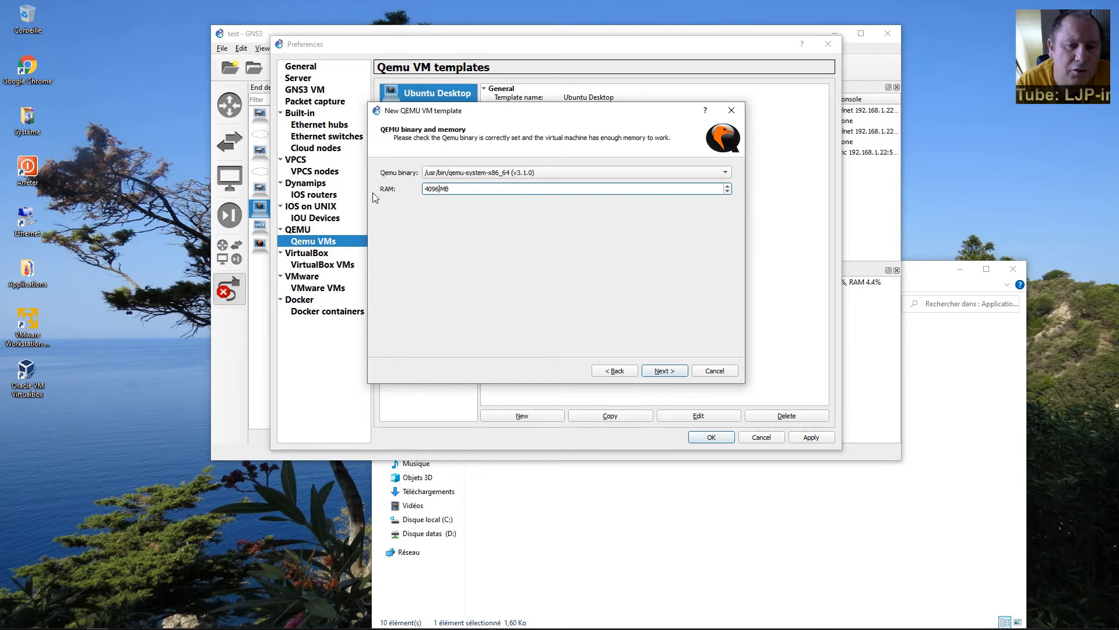
{"action": "left_click", "coordinate": [666, 373]}
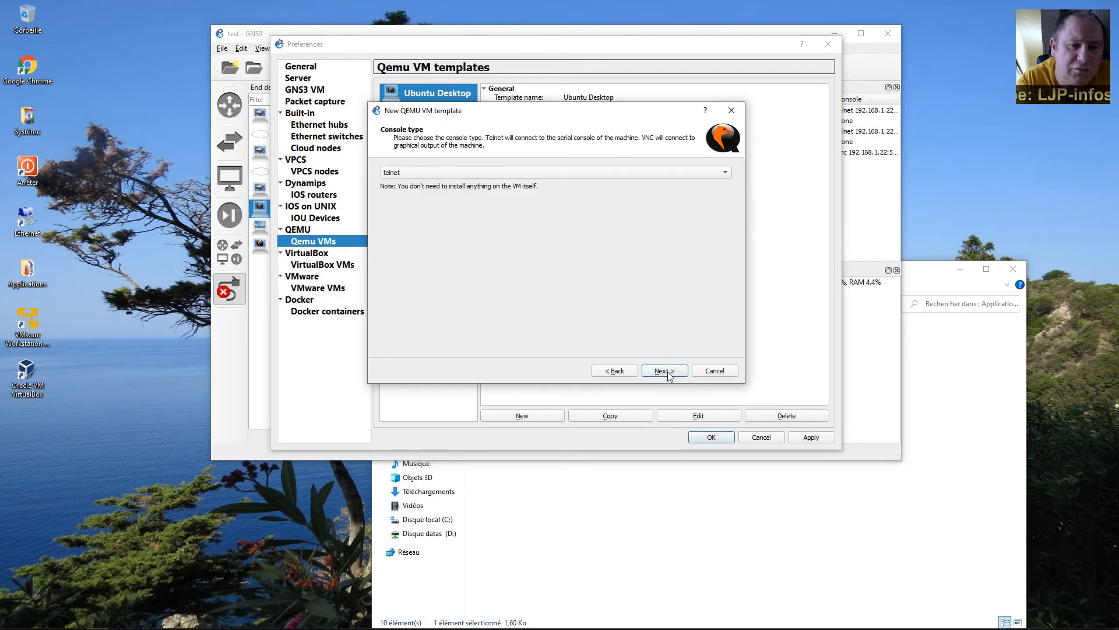
Use the vnc console and the existing Windows Server 2019.vmdk disk, then finish the template.
{"action": "left_click", "coordinate": [402, 173]}
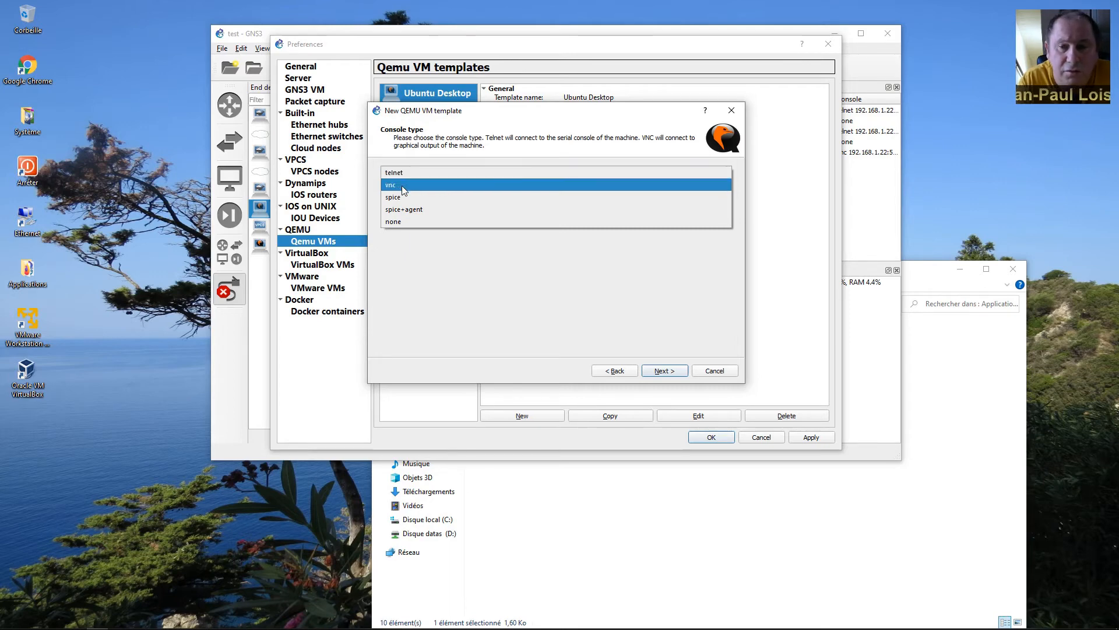
{"action": "left_click", "coordinate": [401, 185]}
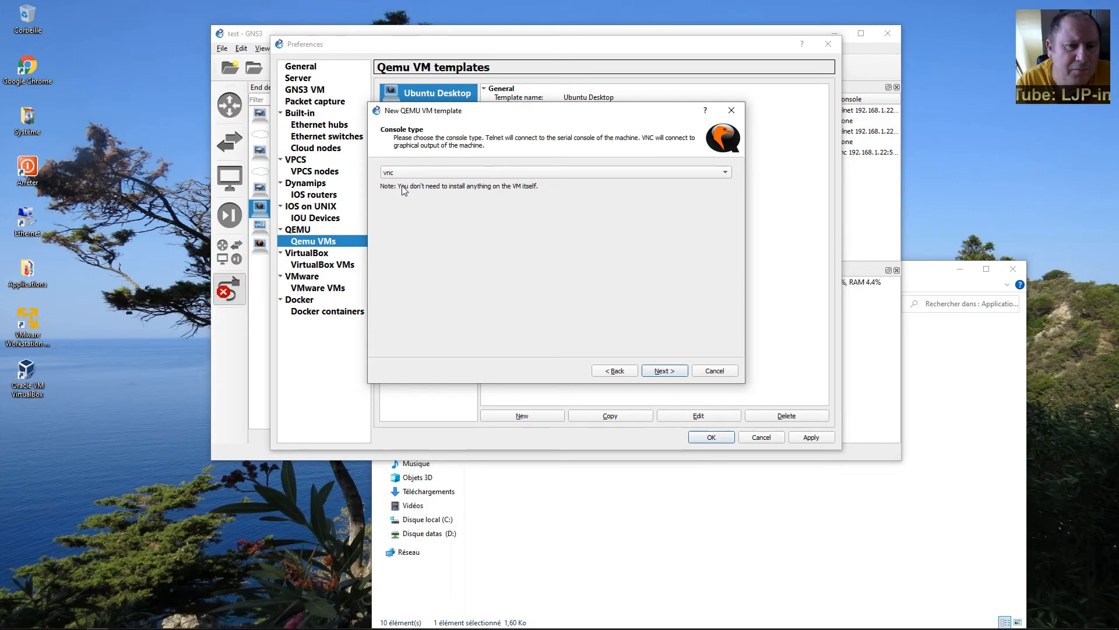
{"action": "left_click", "coordinate": [666, 372]}
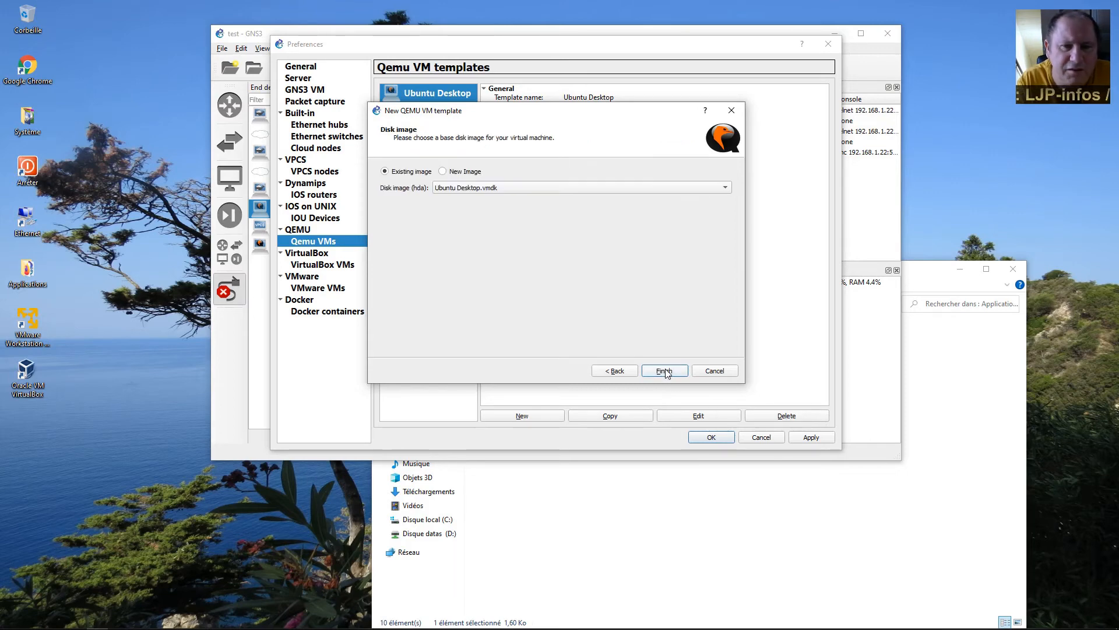
{"action": "left_click", "coordinate": [461, 174]}
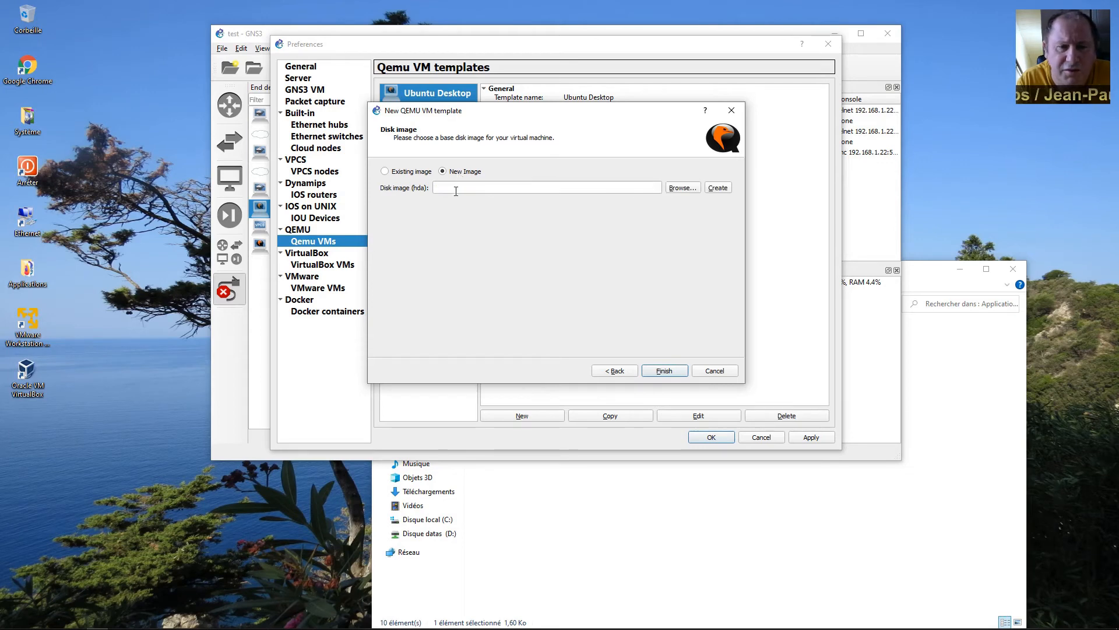
{"action": "left_click", "coordinate": [393, 174]}
{"action": "left_click", "coordinate": [444, 187]}
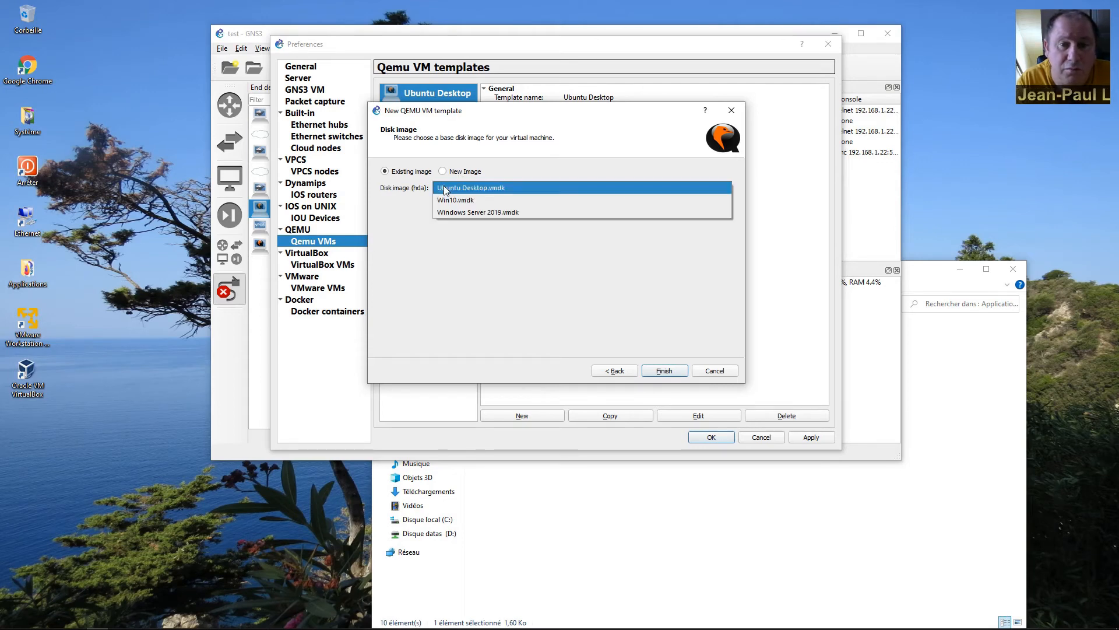
{"action": "left_click", "coordinate": [457, 211]}
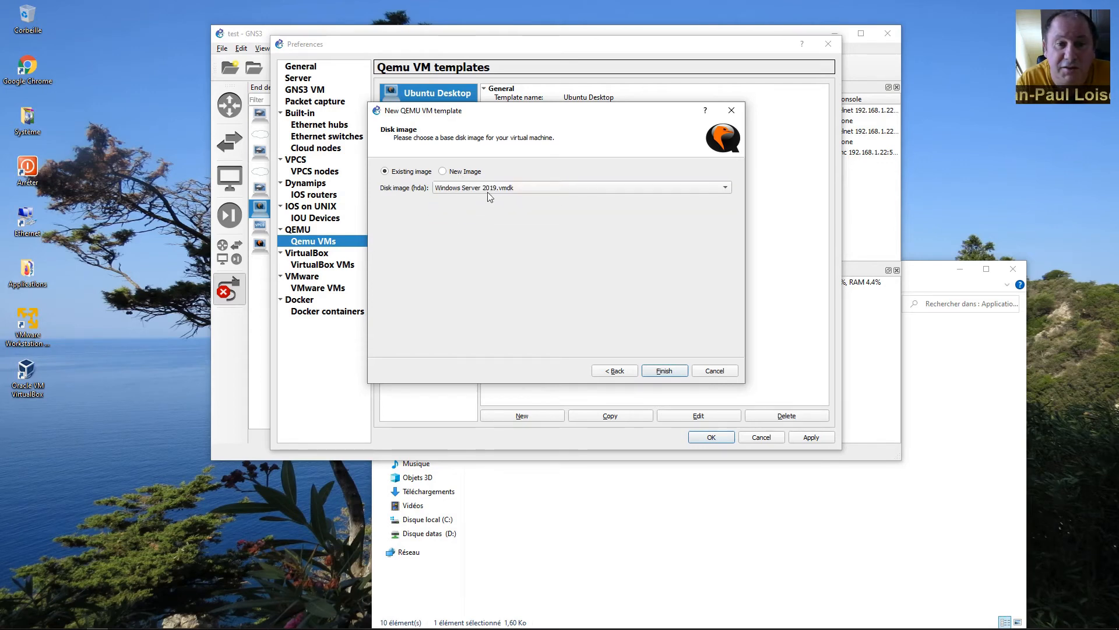
{"action": "left_click", "coordinate": [663, 372]}
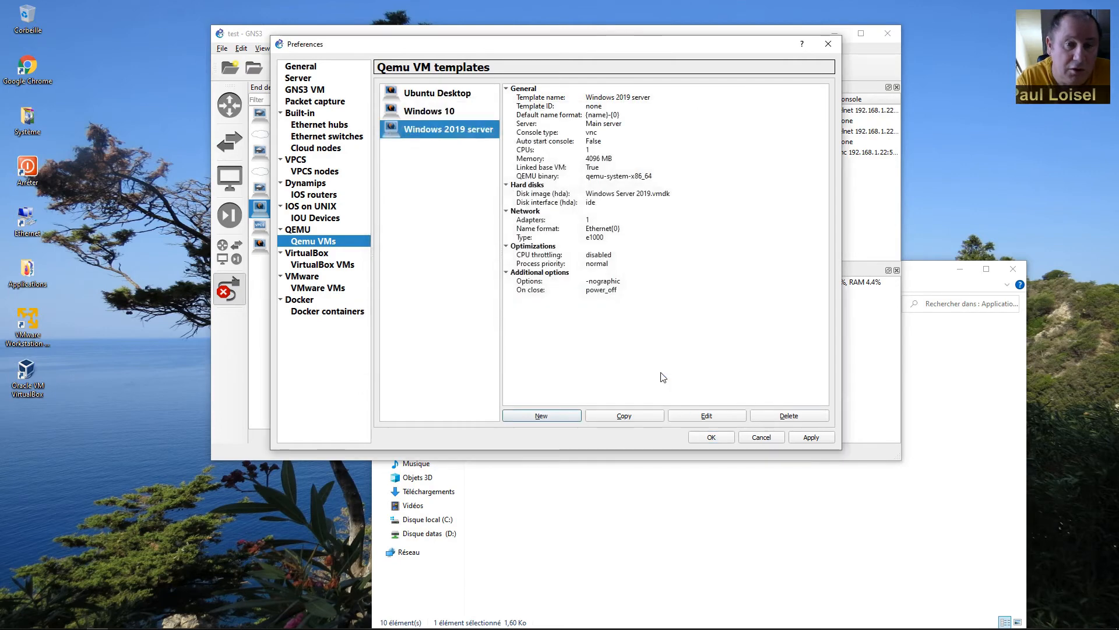
Set the Windows 2019 server template to 4 vCPUs and save the preferences.
{"action": "left_click", "coordinate": [528, 220]}
{"action": "left_click", "coordinate": [528, 151]}
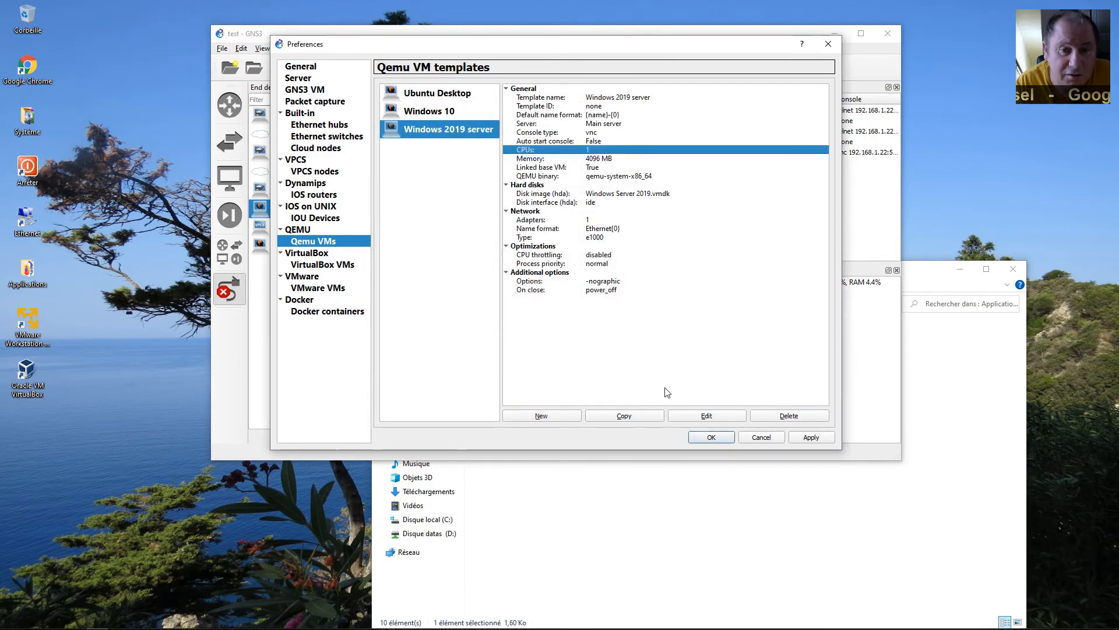
{"action": "left_click", "coordinate": [700, 418]}
{"action": "left_click_drag", "start_coordinate": [509, 229], "coordinate": [462, 233]}
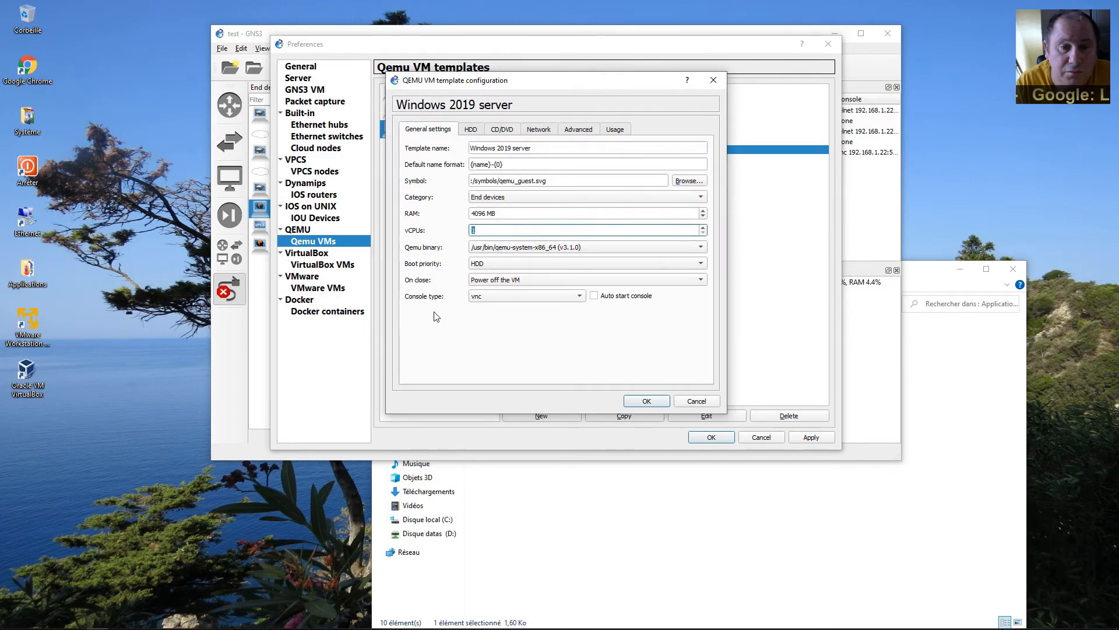
{"action": "type", "text": "4"}
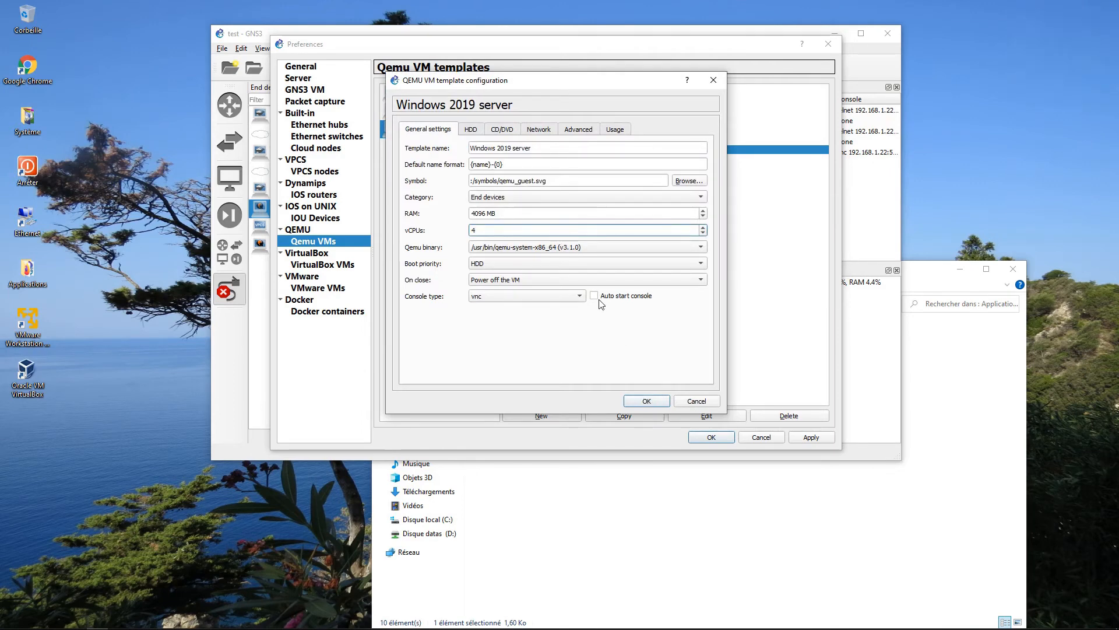
{"action": "left_click", "coordinate": [660, 404]}
{"action": "left_click", "coordinate": [806, 439]}
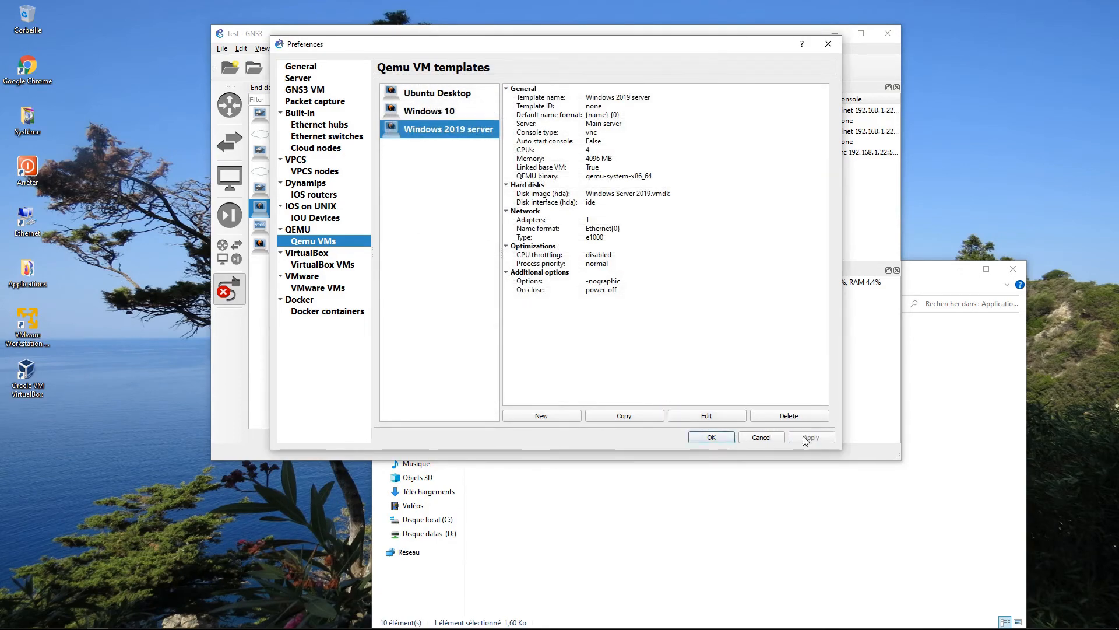
{"action": "left_click", "coordinate": [711, 437]}
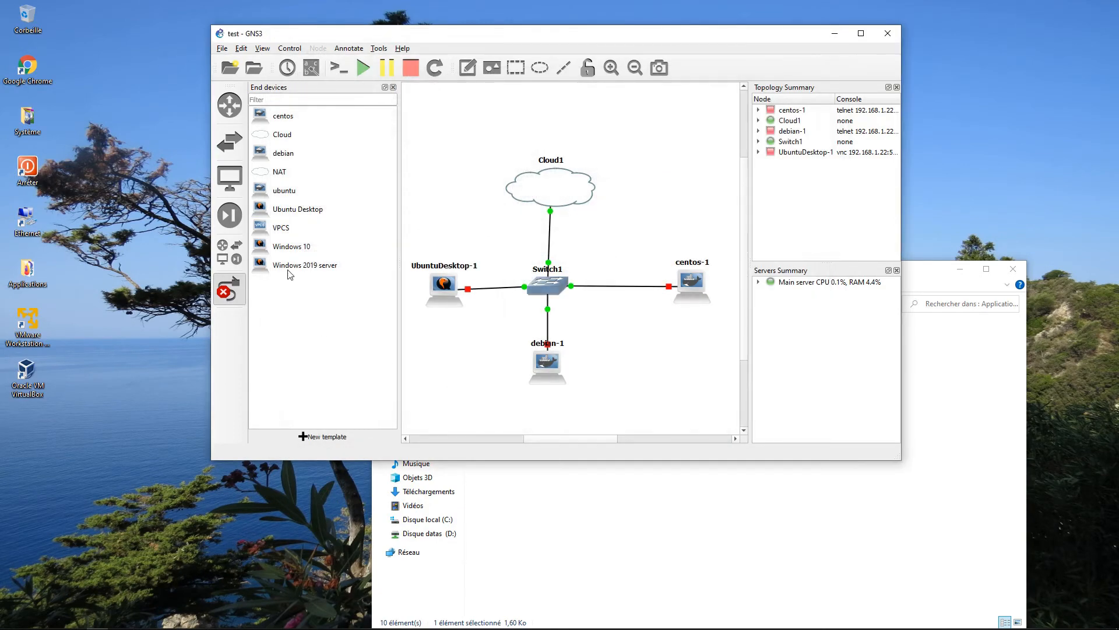
Place a Windows 2019 server node and cable its Ethernet0 to Switch1's Ethernet5.
{"action": "left_click_drag", "start_coordinate": [292, 267], "coordinate": [721, 379]}
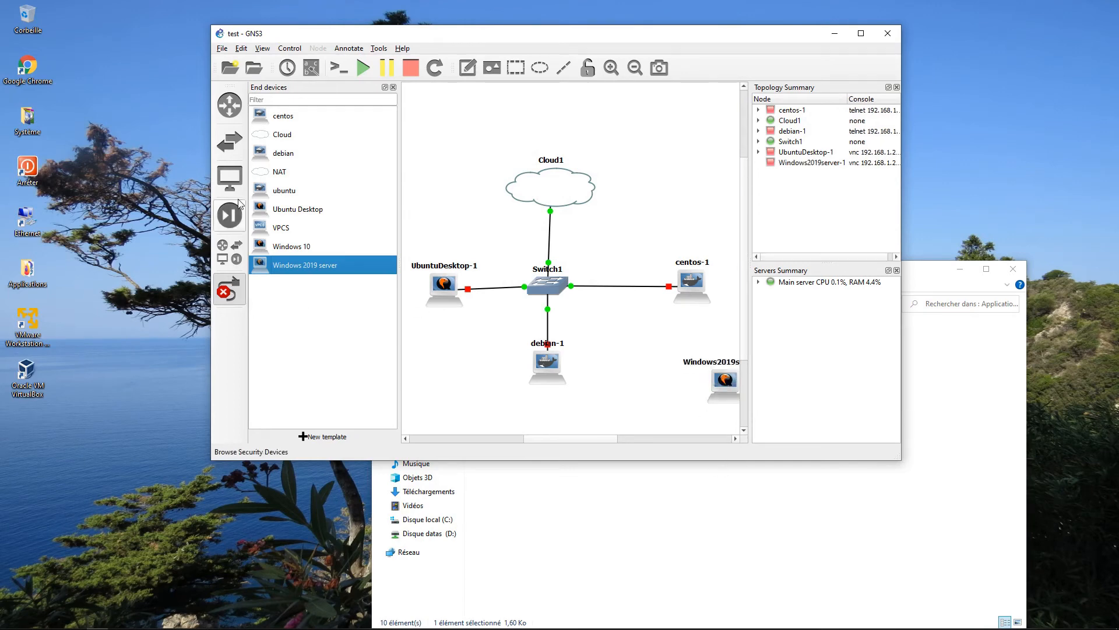
{"action": "left_click", "coordinate": [234, 288]}
{"action": "left_click", "coordinate": [233, 291]}
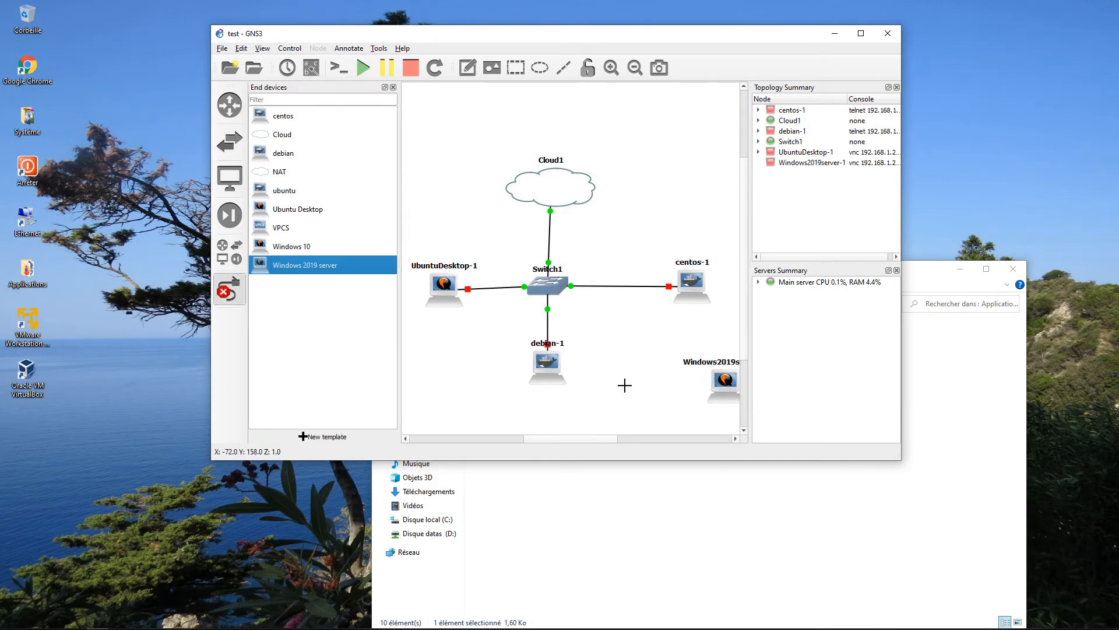
{"action": "left_click", "coordinate": [717, 383]}
{"action": "left_click", "coordinate": [729, 390]}
{"action": "left_click", "coordinate": [561, 289]}
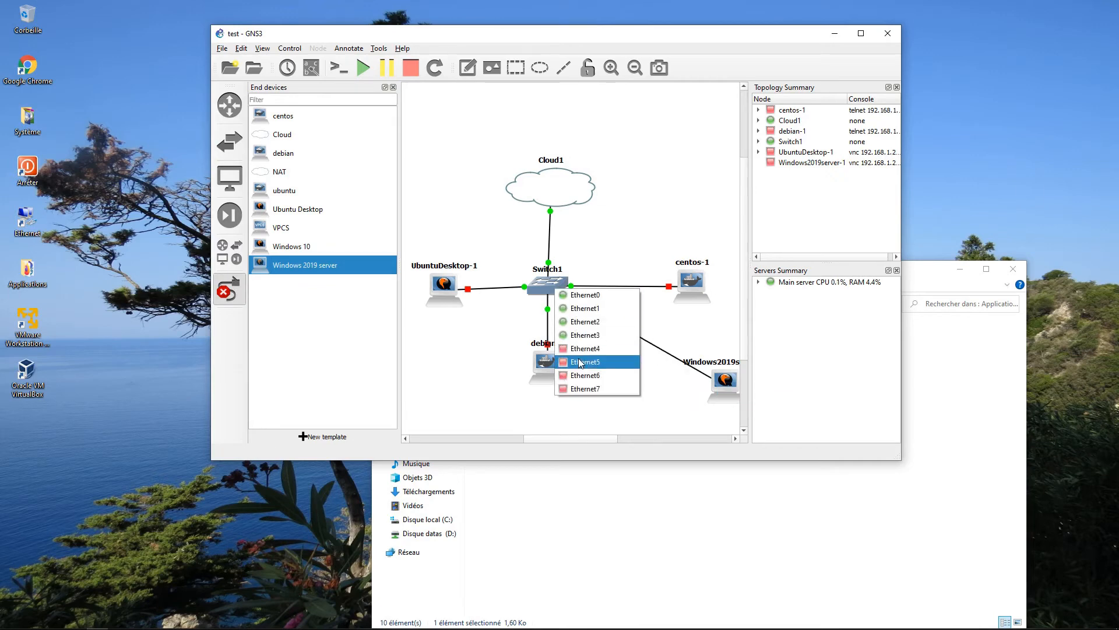
{"action": "left_click", "coordinate": [600, 365]}
{"action": "left_click", "coordinate": [240, 301]}
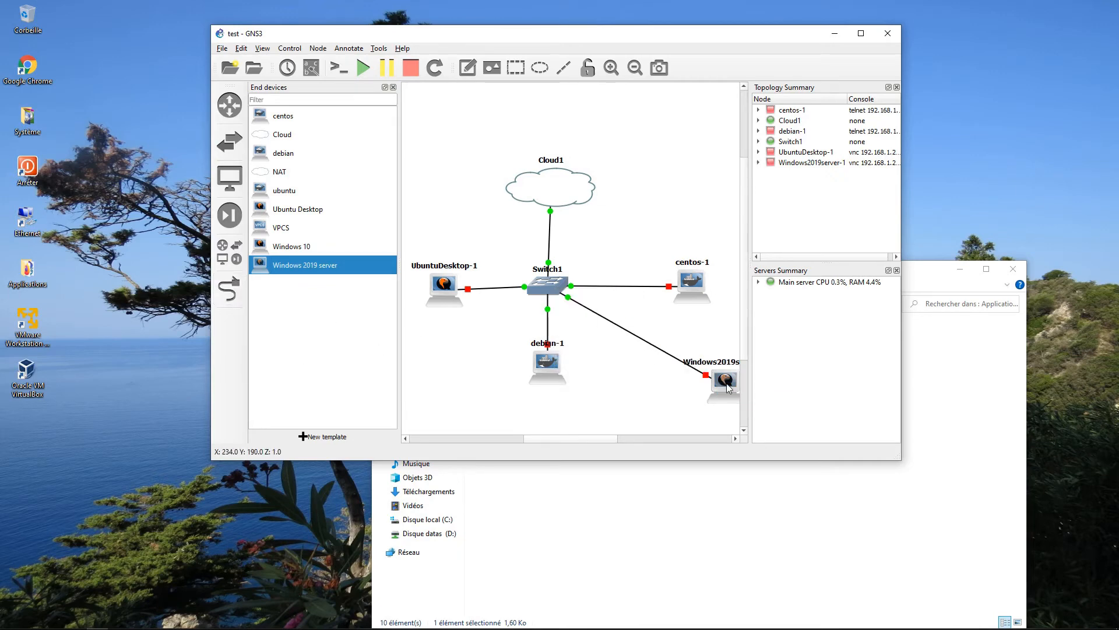
{"action": "left_click_drag", "start_coordinate": [726, 382], "coordinate": [694, 372]}
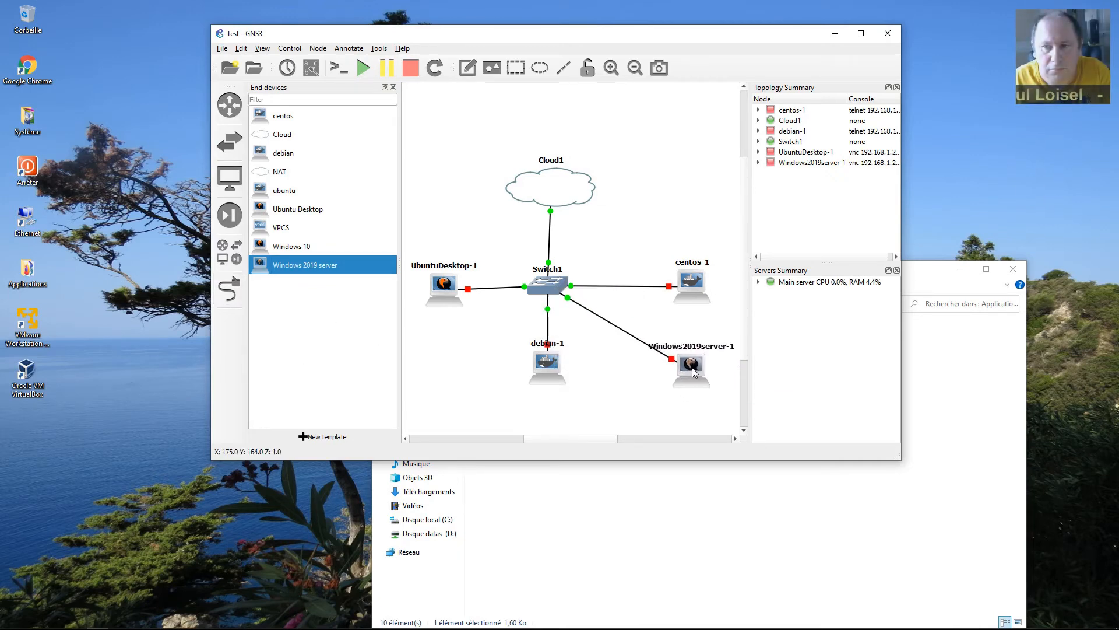
Start the Windows2019server-1 and UbuntuDesktop-1 VMs.
{"action": "right_click", "coordinate": [694, 371]}
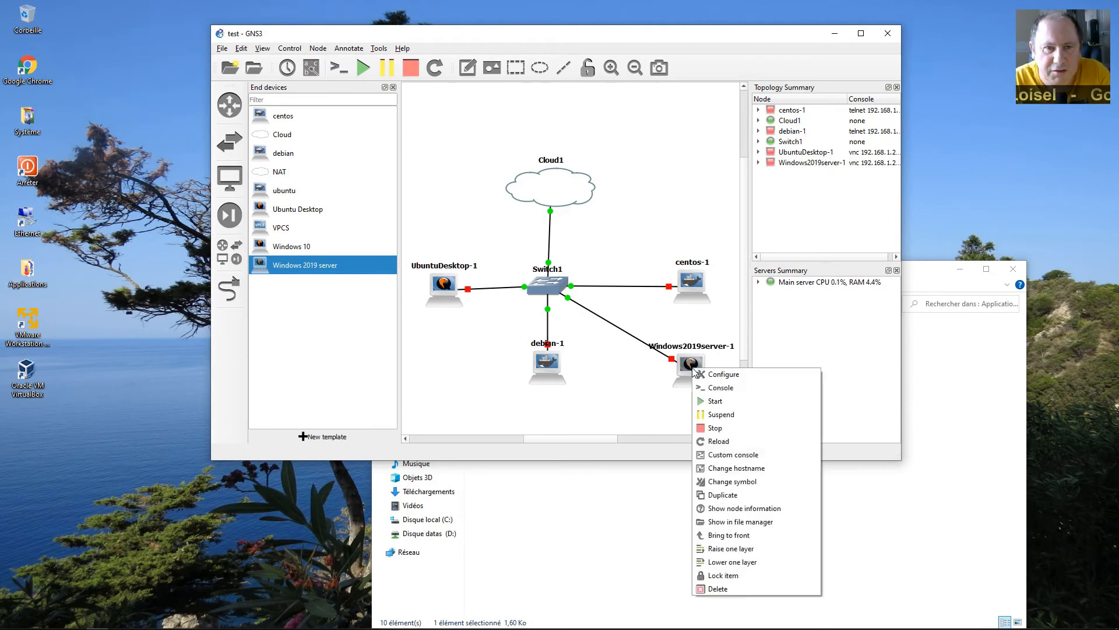
{"action": "left_click", "coordinate": [714, 401]}
{"action": "right_click", "coordinate": [434, 284]}
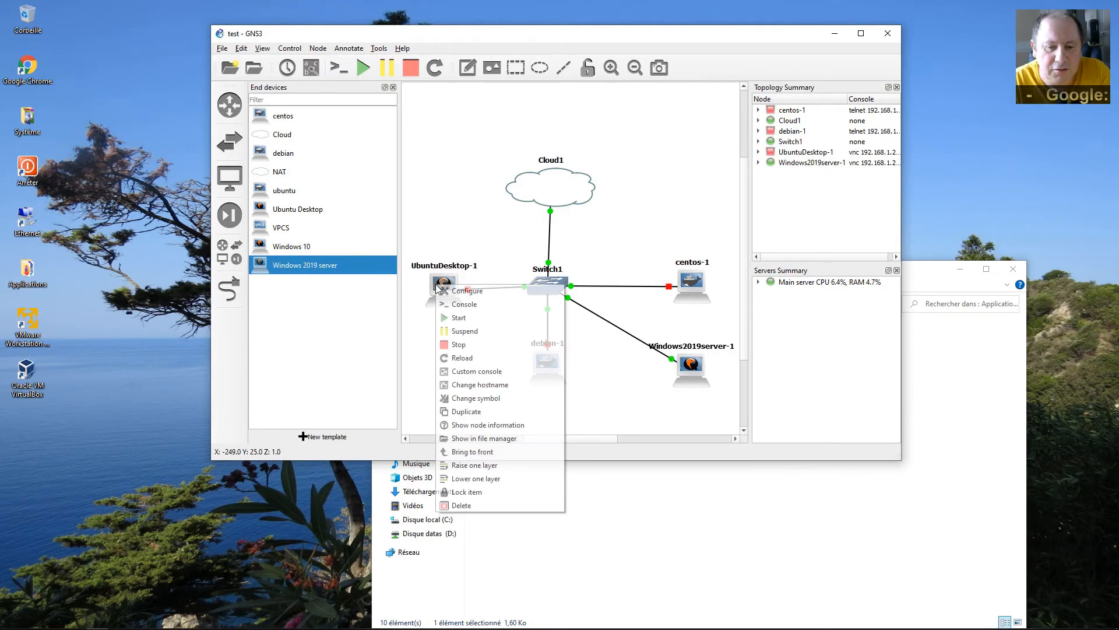
{"action": "left_click", "coordinate": [461, 318]}
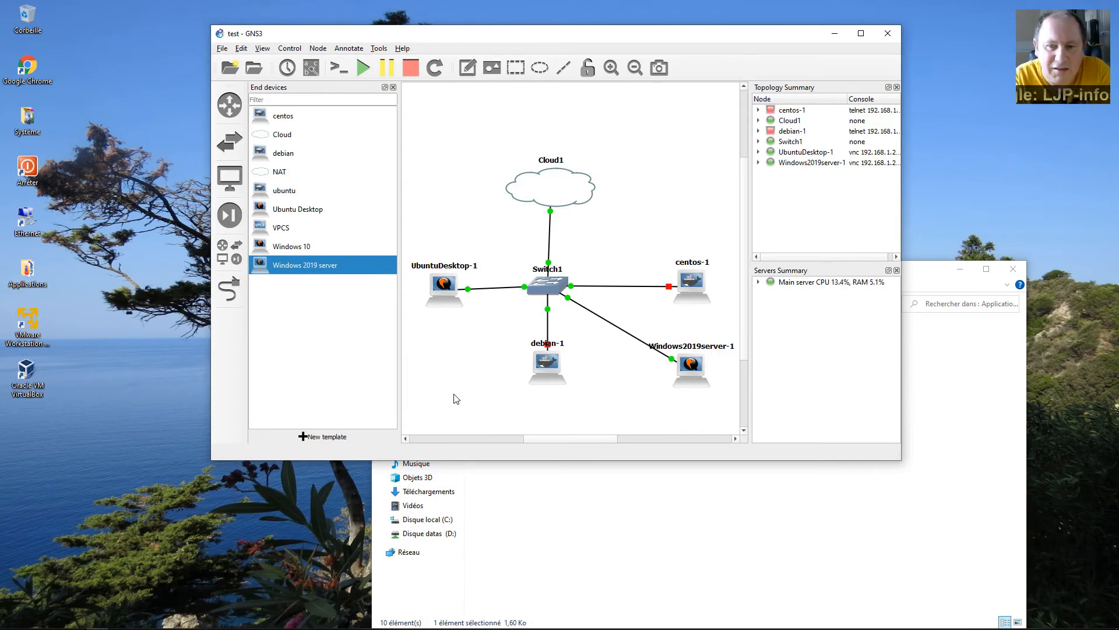
Open both VNC consoles and arrange the windows side by side next to GNS3.
{"action": "double_click", "coordinate": [688, 366]}
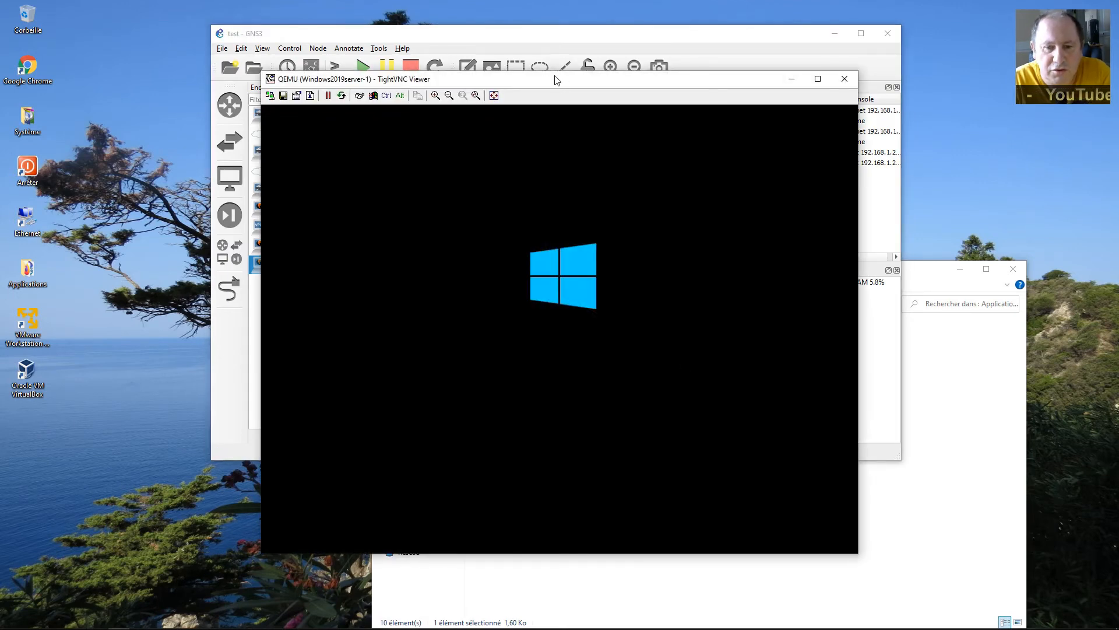
{"action": "left_click_drag", "start_coordinate": [556, 80], "coordinate": [311, 141]}
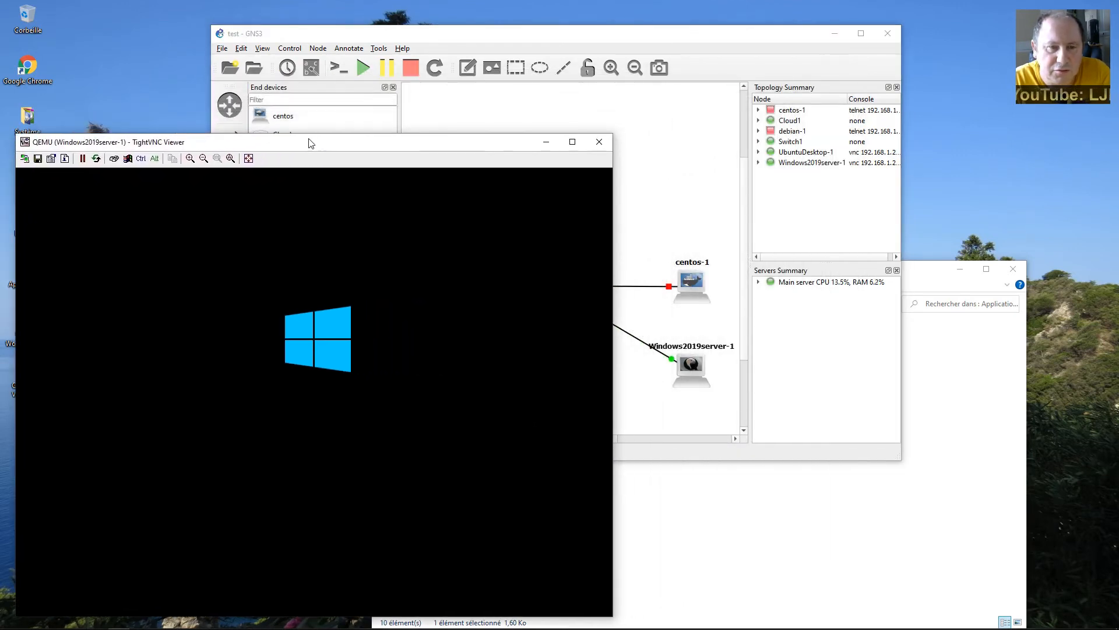
{"action": "left_click_drag", "start_coordinate": [568, 37], "coordinate": [680, 41]}
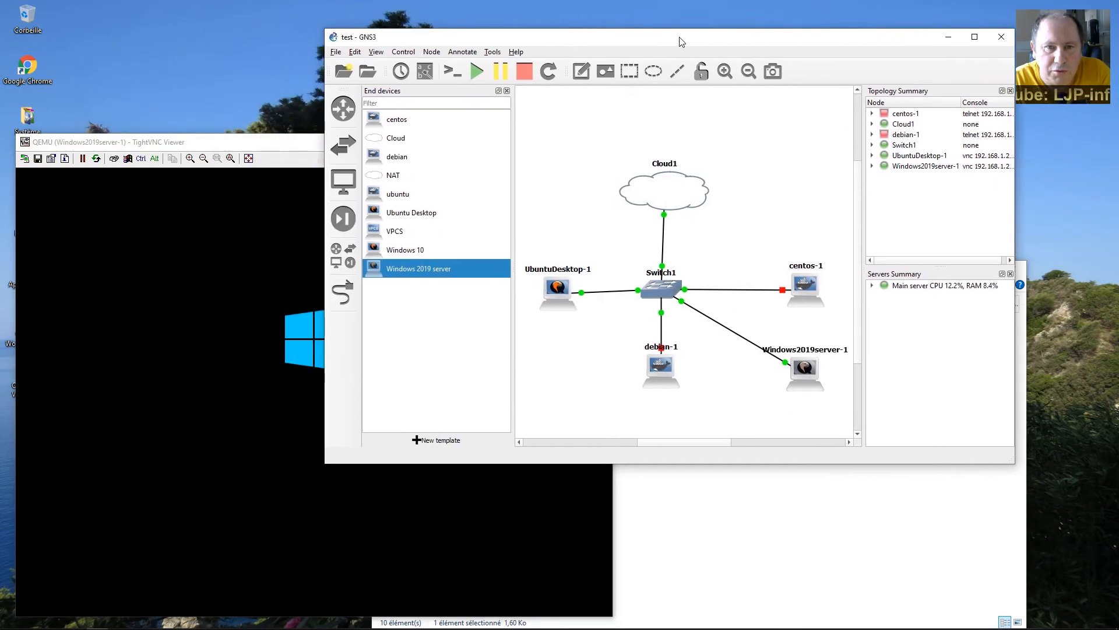
{"action": "double_click", "coordinate": [558, 286]}
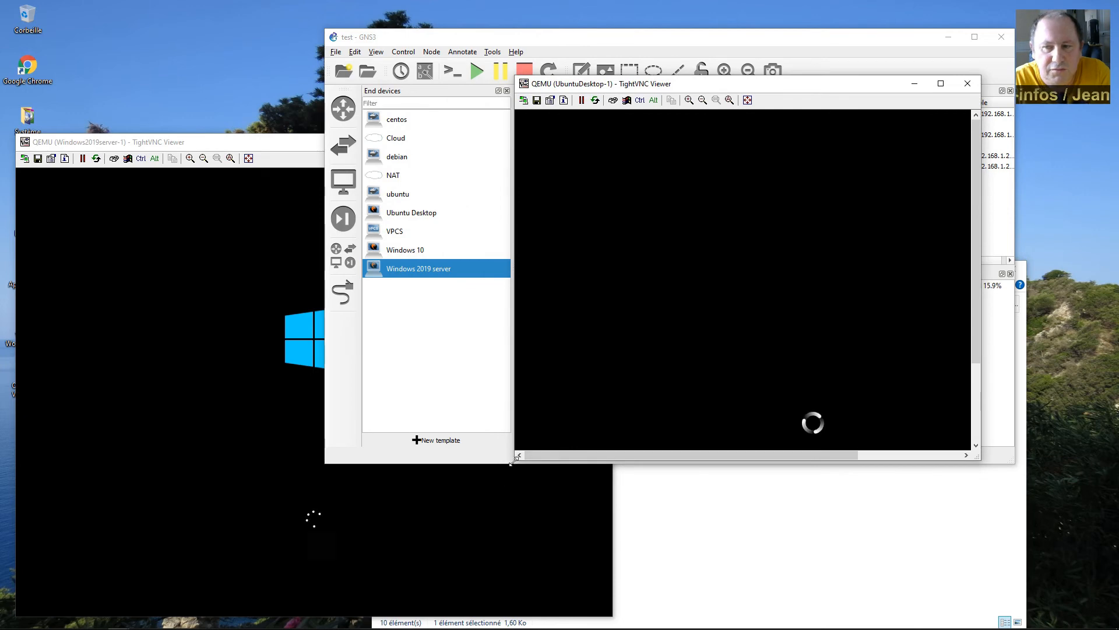
{"action": "left_click_drag", "start_coordinate": [515, 460], "coordinate": [382, 564]}
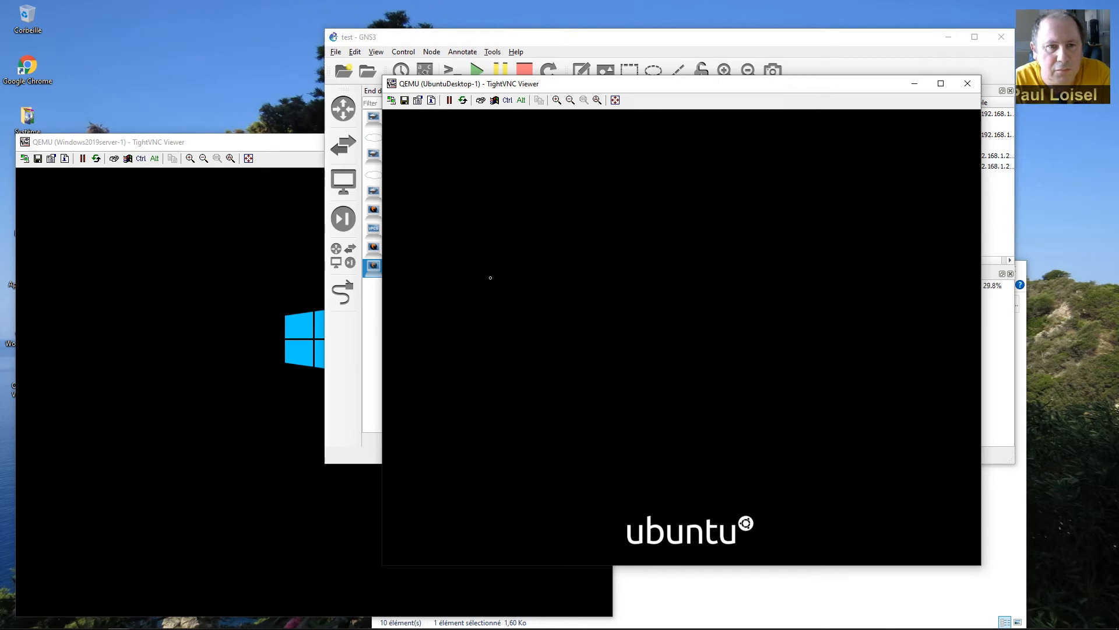
{"action": "left_click_drag", "start_coordinate": [546, 86], "coordinate": [630, 83]}
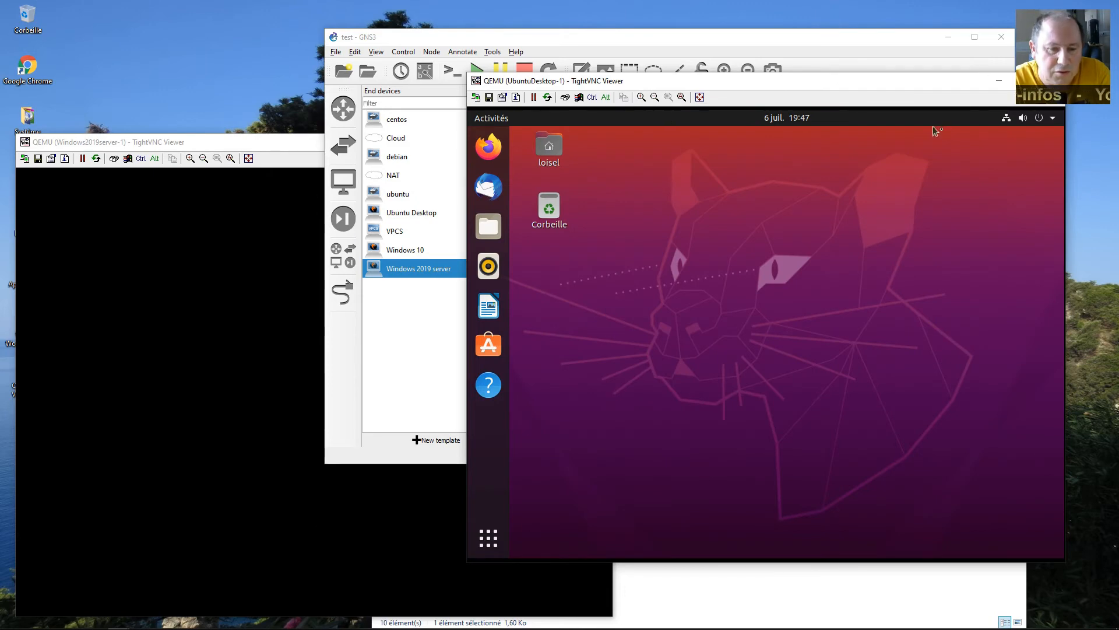
{"action": "left_click", "coordinate": [1009, 119]}
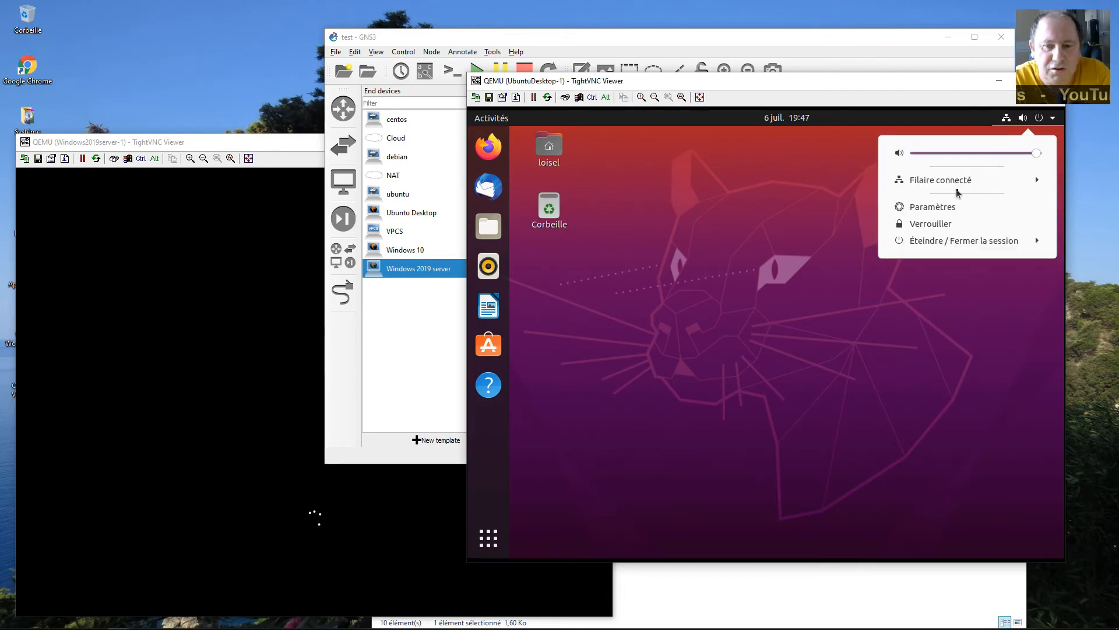
{"action": "left_click", "coordinate": [763, 262]}
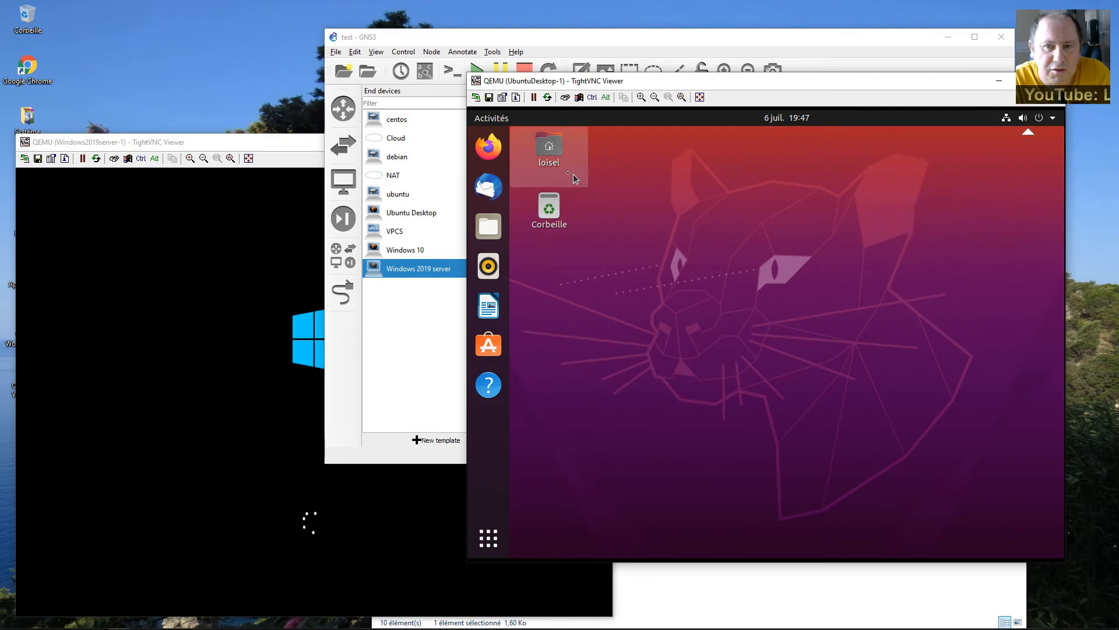
{"action": "left_click", "coordinate": [490, 119]}
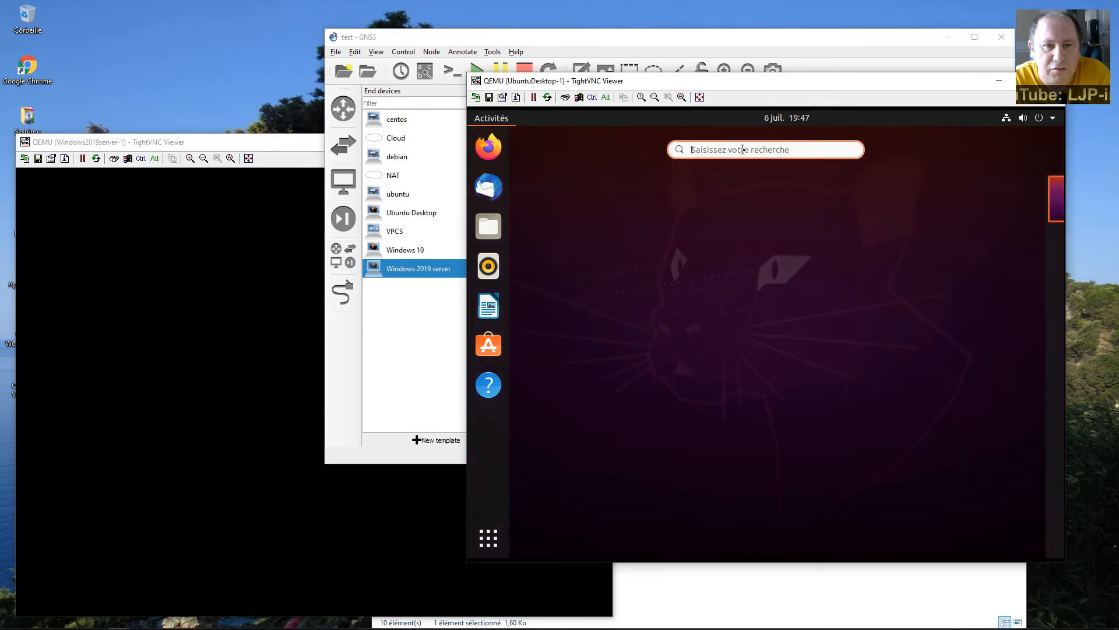
{"action": "type", "text": "ter;"}
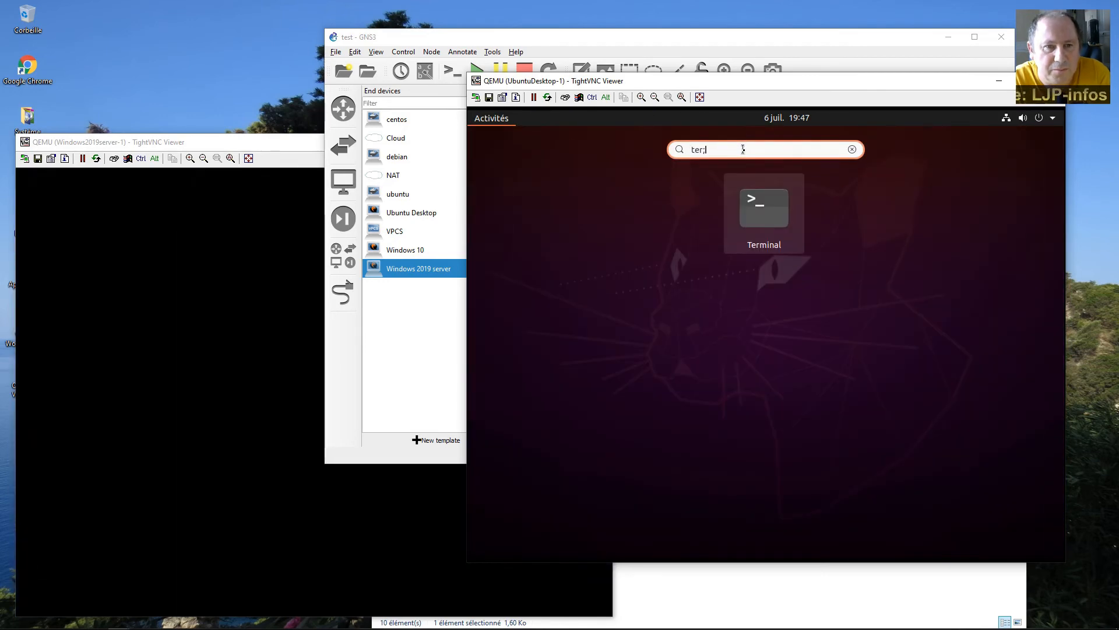
{"action": "key", "text": "BackSpace"}
{"action": "key", "text": "BackSpace"}
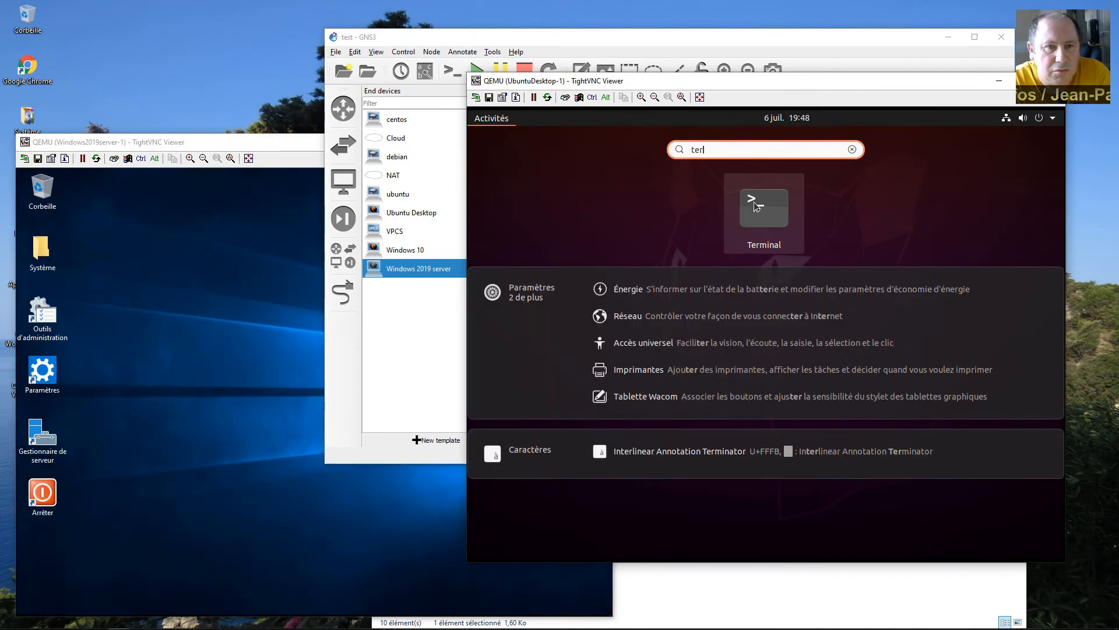
{"action": "left_click", "coordinate": [776, 227]}
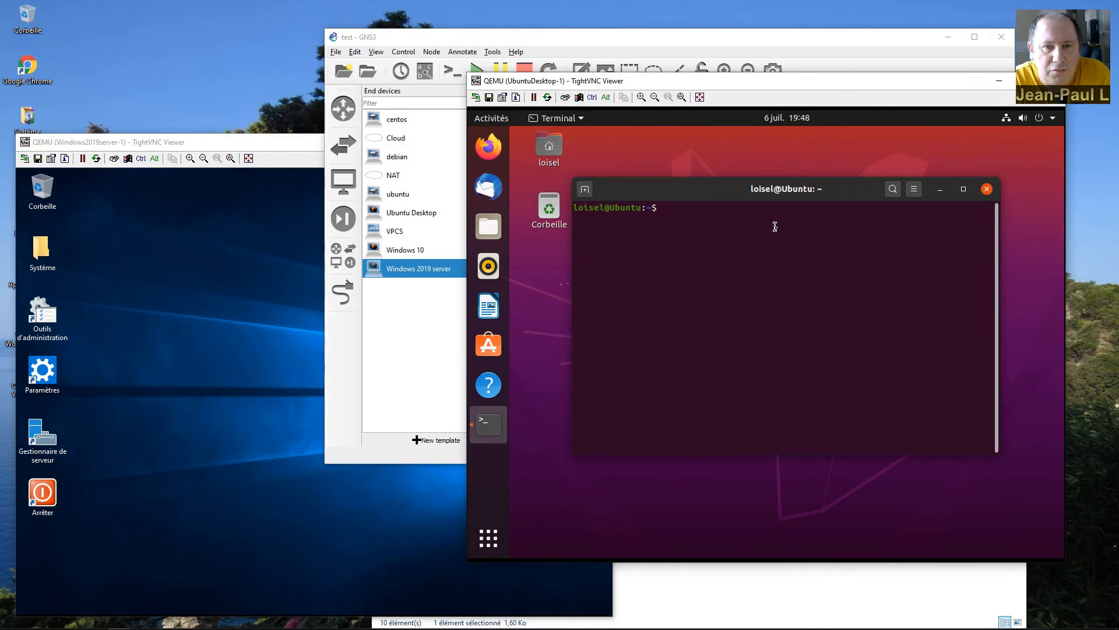
{"action": "type", "text": "qwert"}
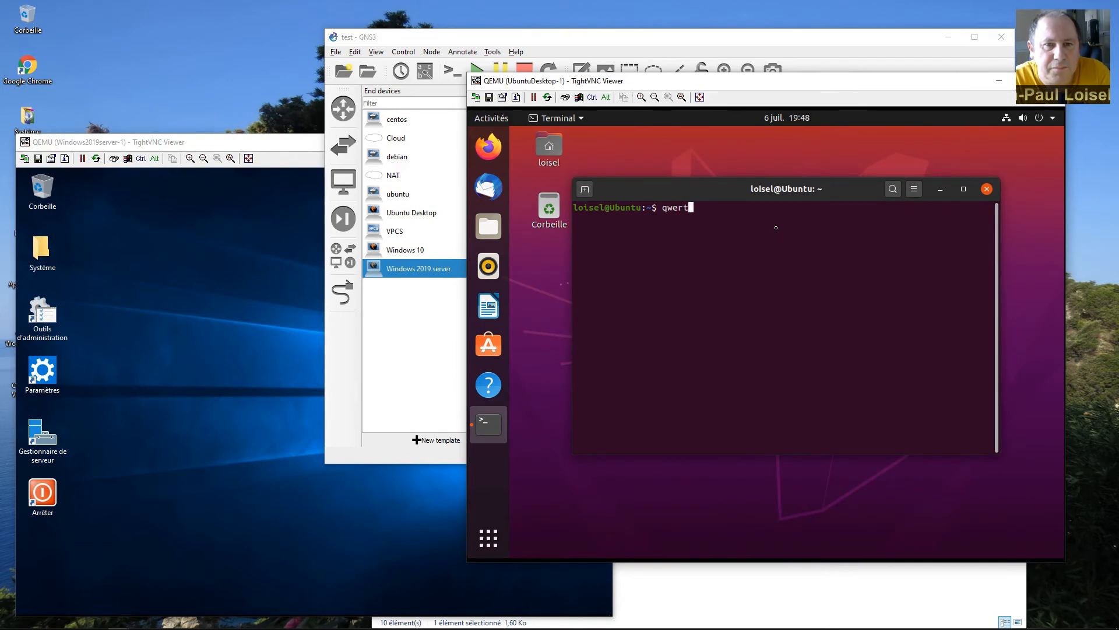
{"action": "key", "text": "BackSpace"}
{"action": "key", "text": "BackSpace"}
{"action": "key", "text": "BackSpace"}
{"action": "key", "text": "BackSpace"}
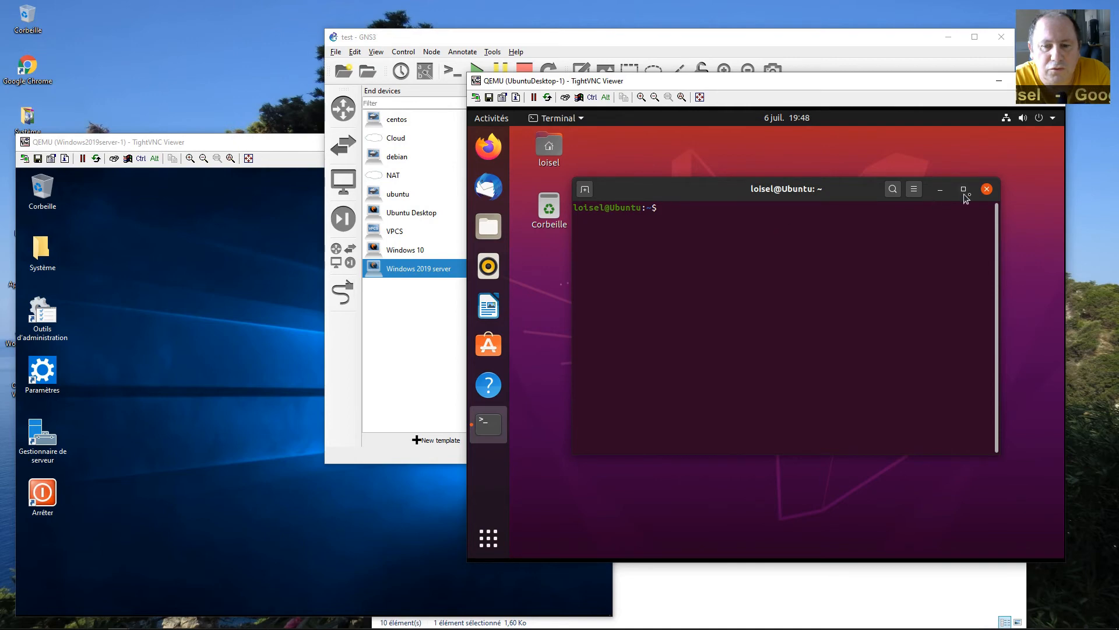
{"action": "left_click", "coordinate": [987, 190]}
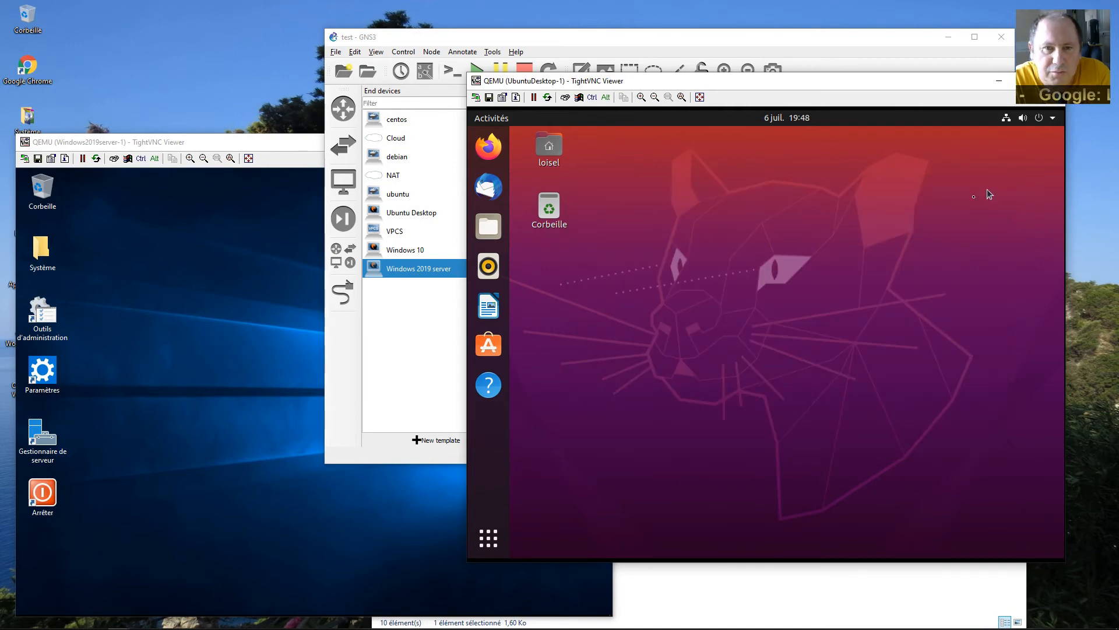
Test the keyboard by typing 'qwerty' in the Windows Run prompt, then shut Windows Server down.
{"action": "left_click", "coordinate": [270, 415]}
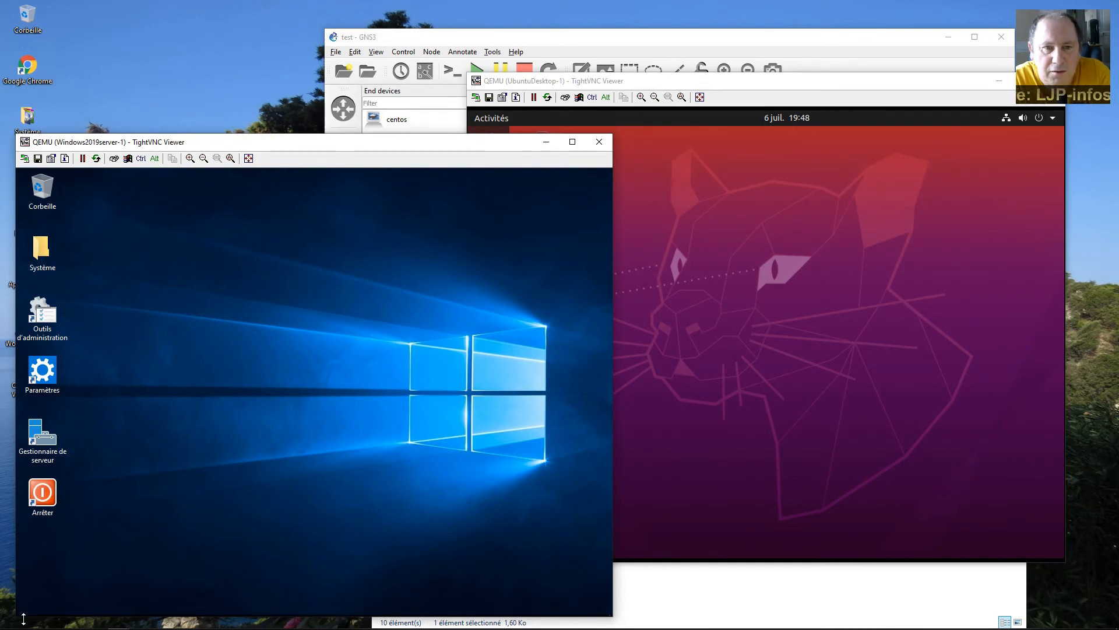
{"action": "right_click", "coordinate": [24, 607]}
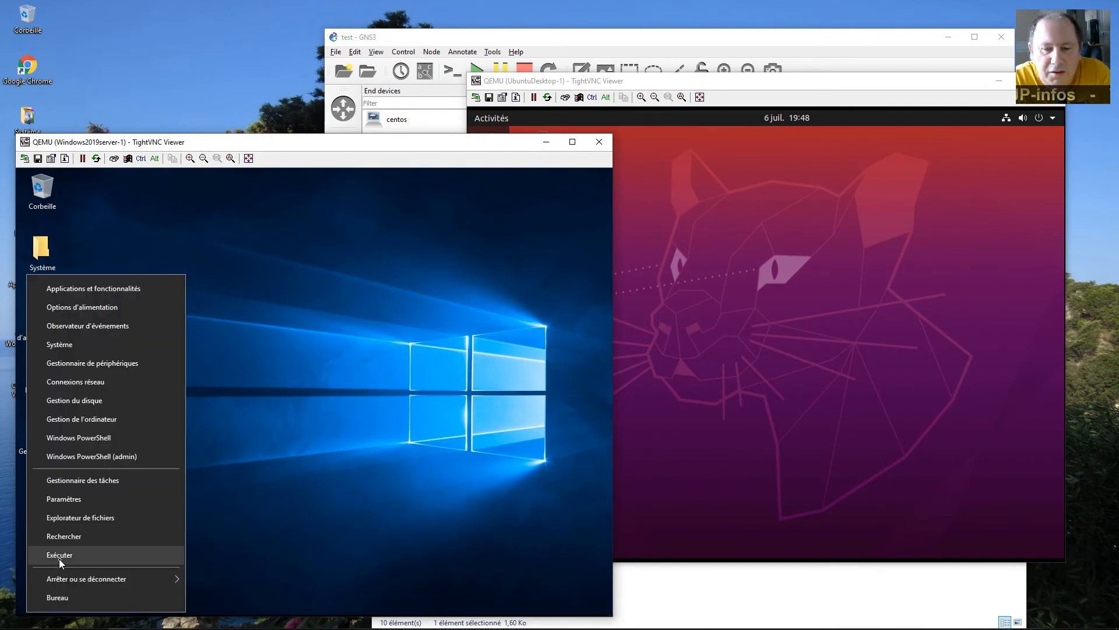
{"action": "left_click", "coordinate": [60, 556]}
{"action": "type", "text": "qwerty"}
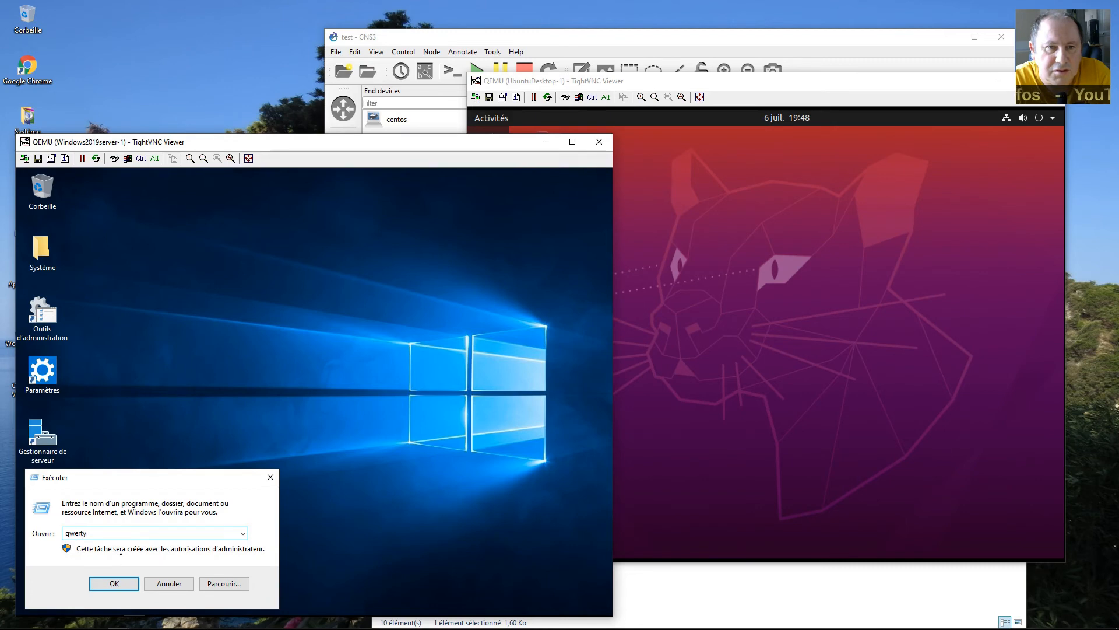
{"action": "left_click", "coordinate": [183, 587]}
{"action": "double_click", "coordinate": [60, 496]}
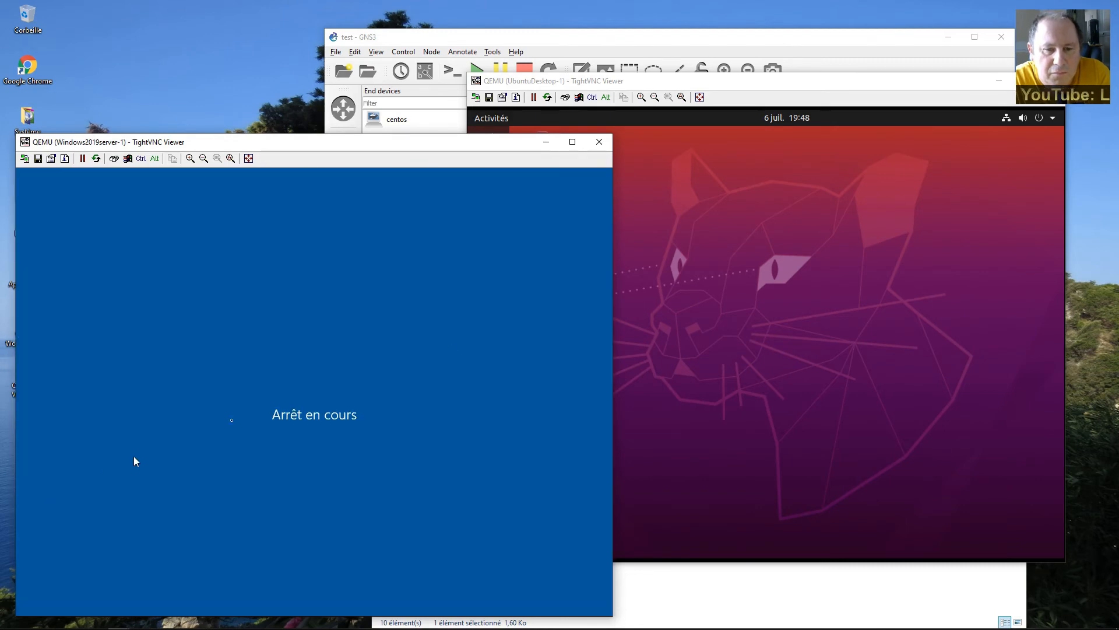
Power off the Ubuntu guest, confirm the Windows shutdown, and return to GNS3.
{"action": "left_click", "coordinate": [719, 304]}
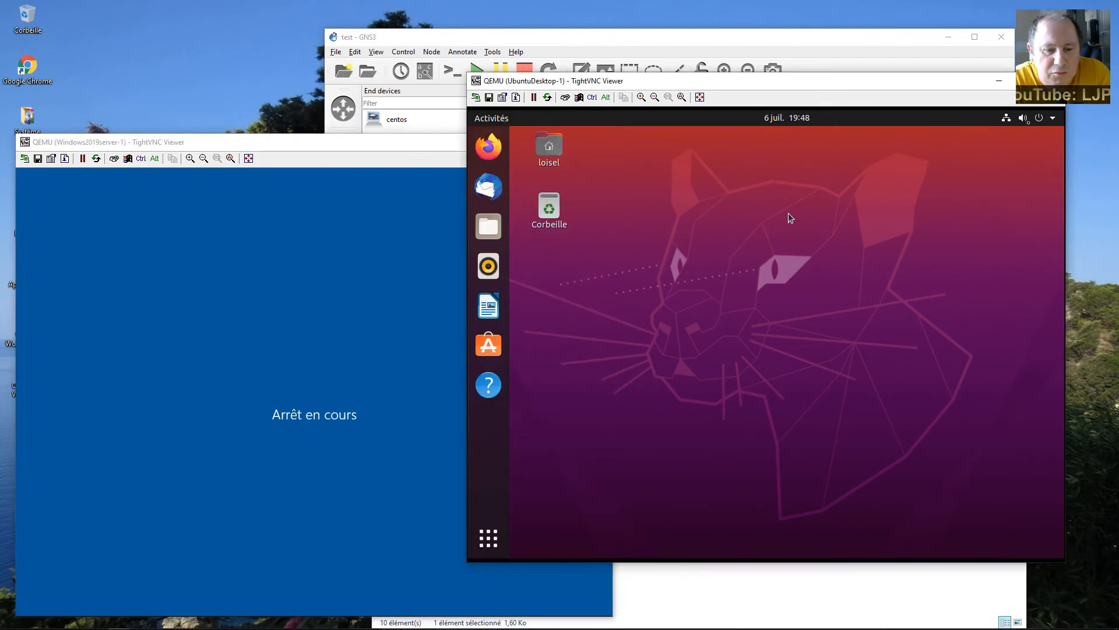
{"action": "left_click", "coordinate": [1029, 117]}
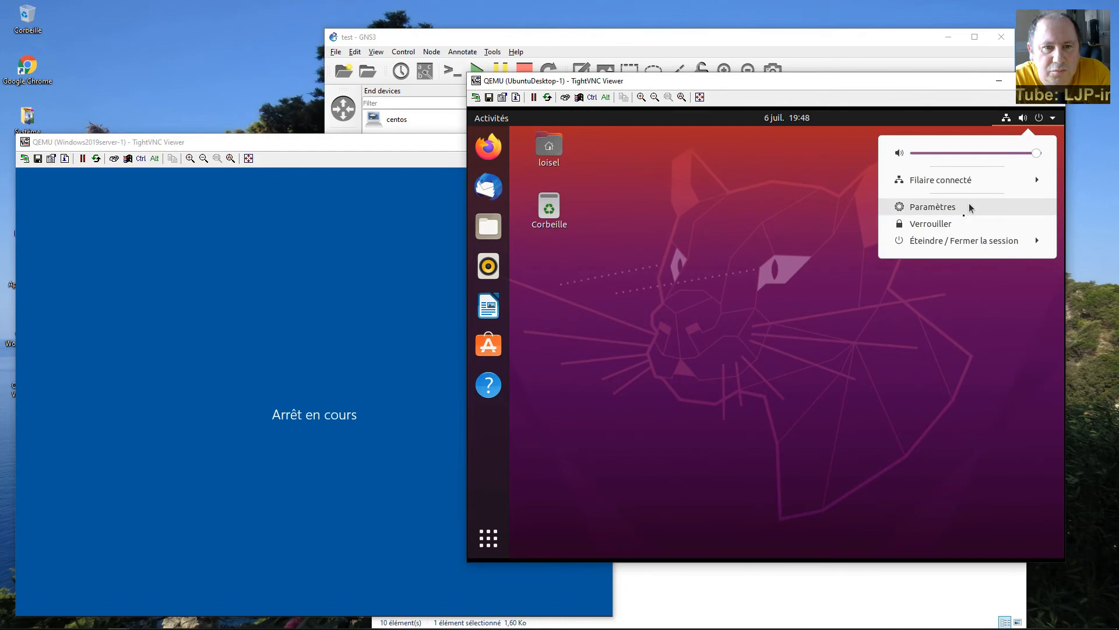
{"action": "left_click", "coordinate": [949, 241]}
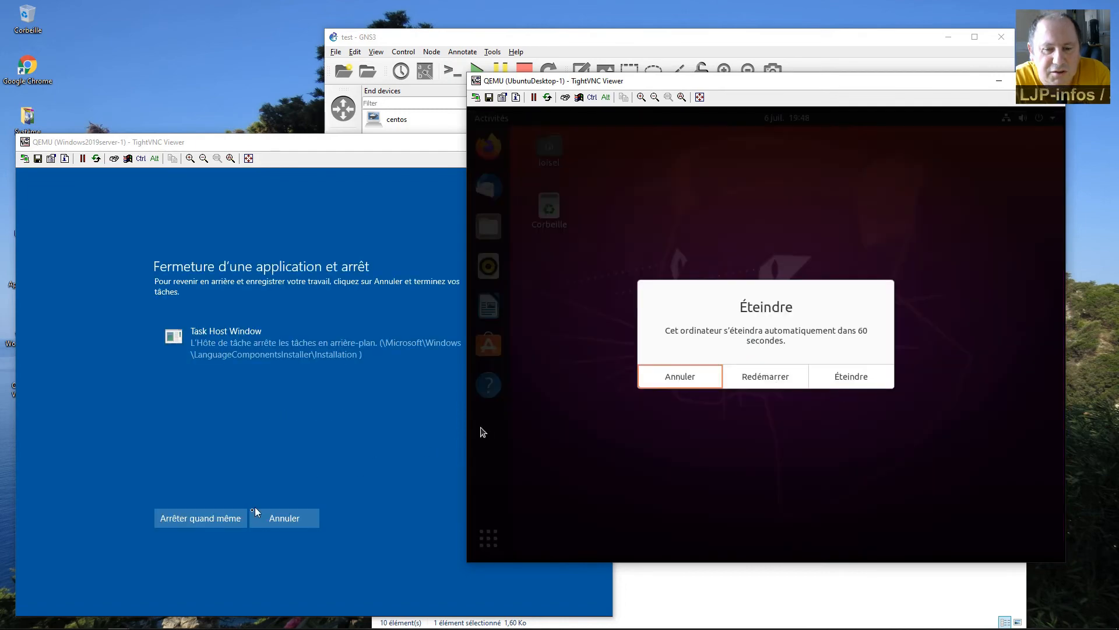
{"action": "left_click", "coordinate": [211, 522]}
{"action": "left_click", "coordinate": [848, 385]}
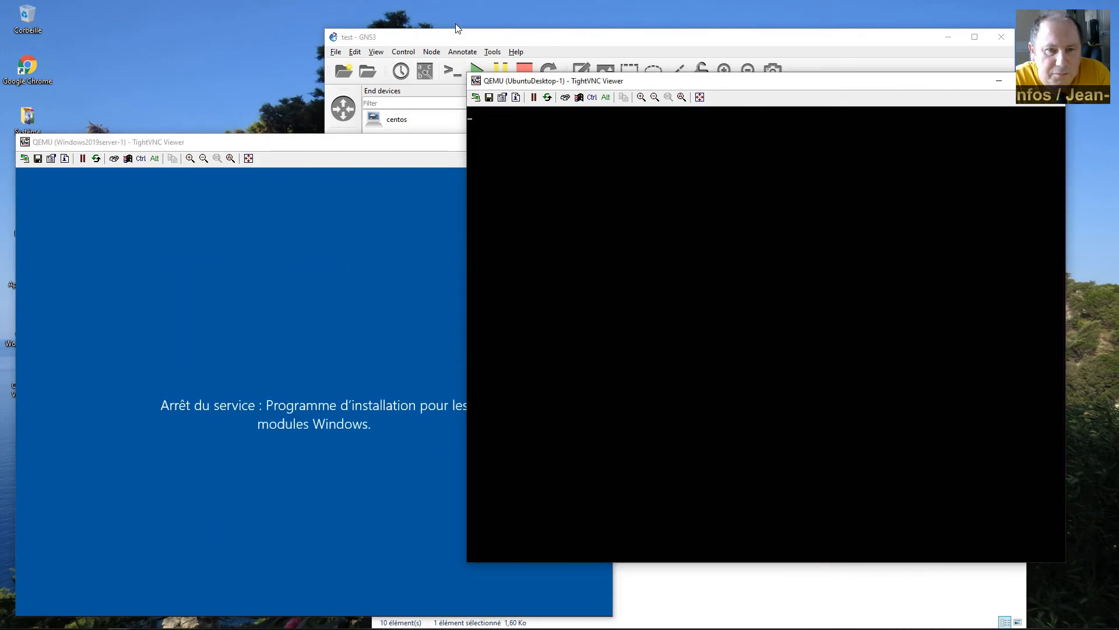
{"action": "left_click", "coordinate": [461, 36]}
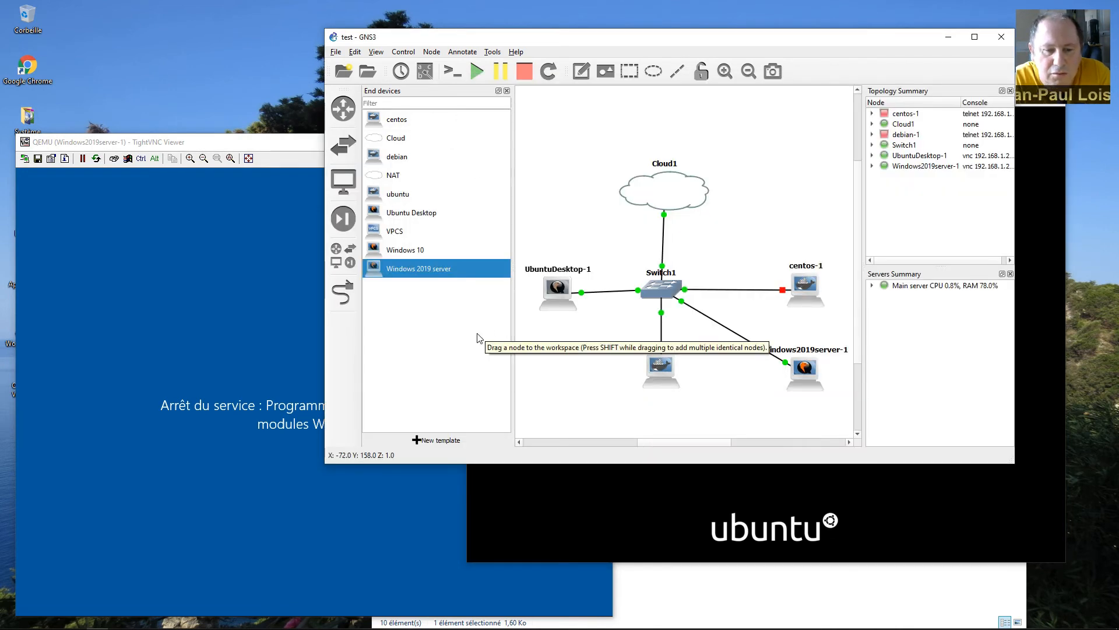
Append '-k fr' to the Windows 2019 server template's advanced QEMU options and save.
{"action": "right_click", "coordinate": [399, 268]}
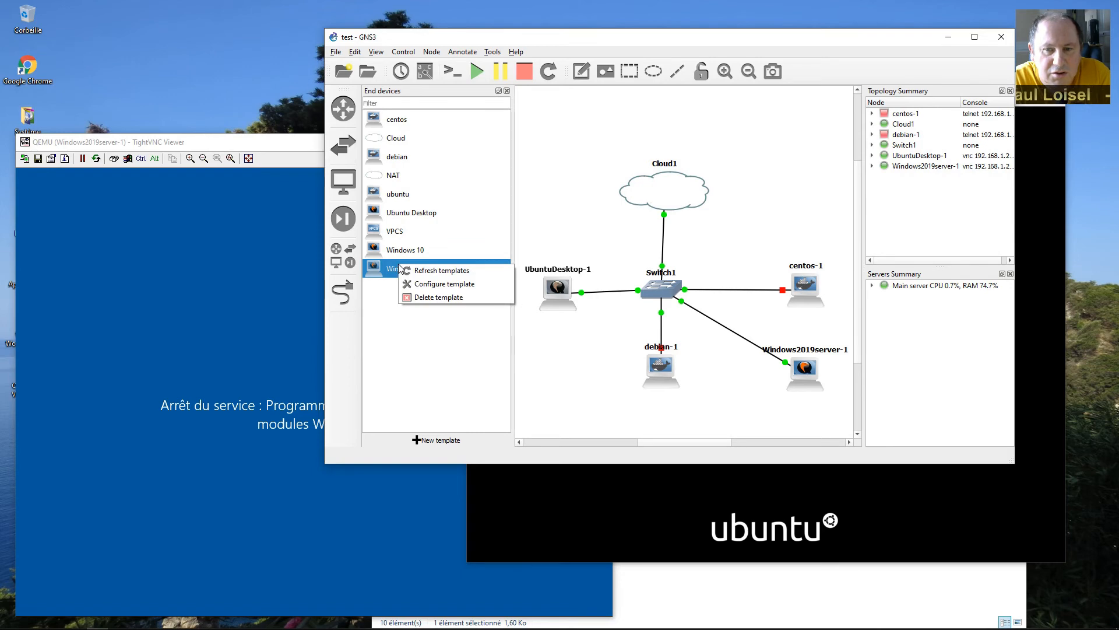
{"action": "left_click", "coordinate": [425, 284]}
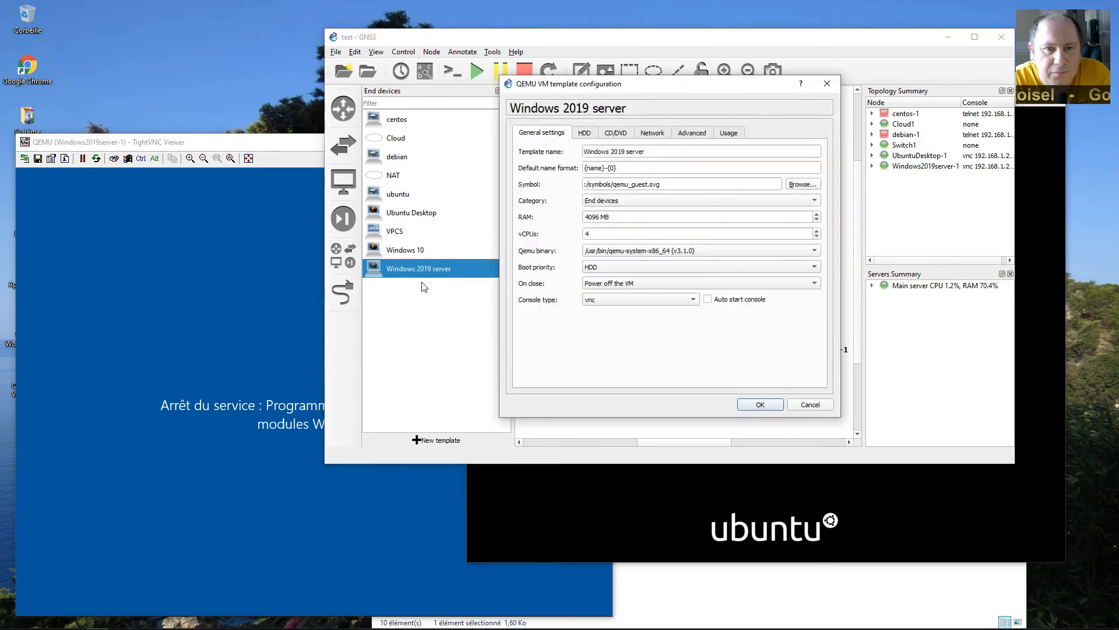
{"action": "left_click", "coordinate": [692, 133]}
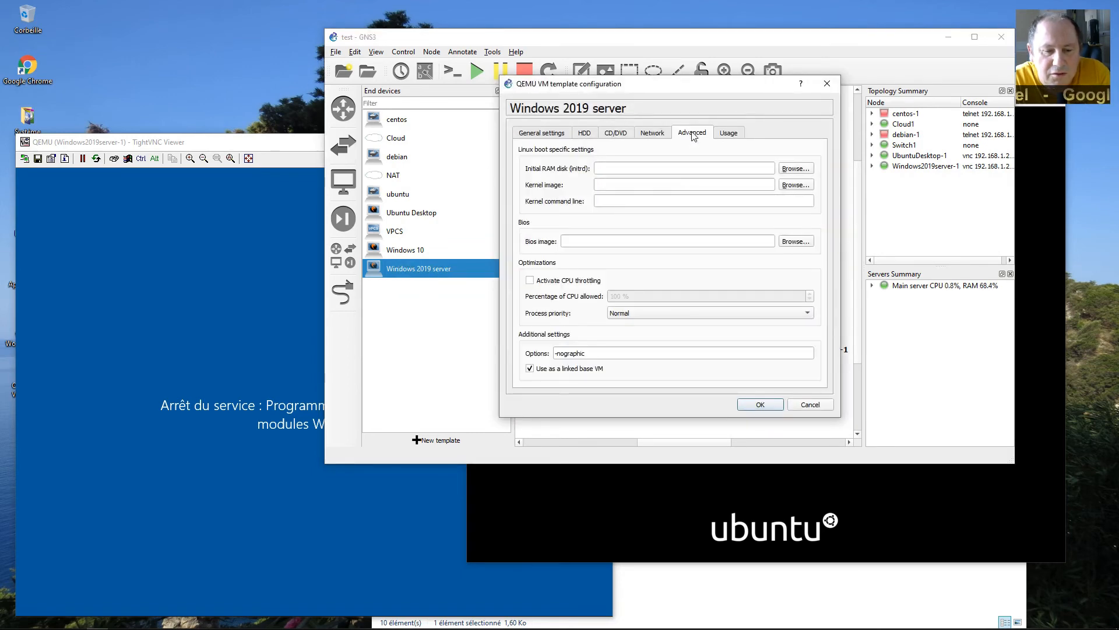
{"action": "left_click", "coordinate": [640, 352]}
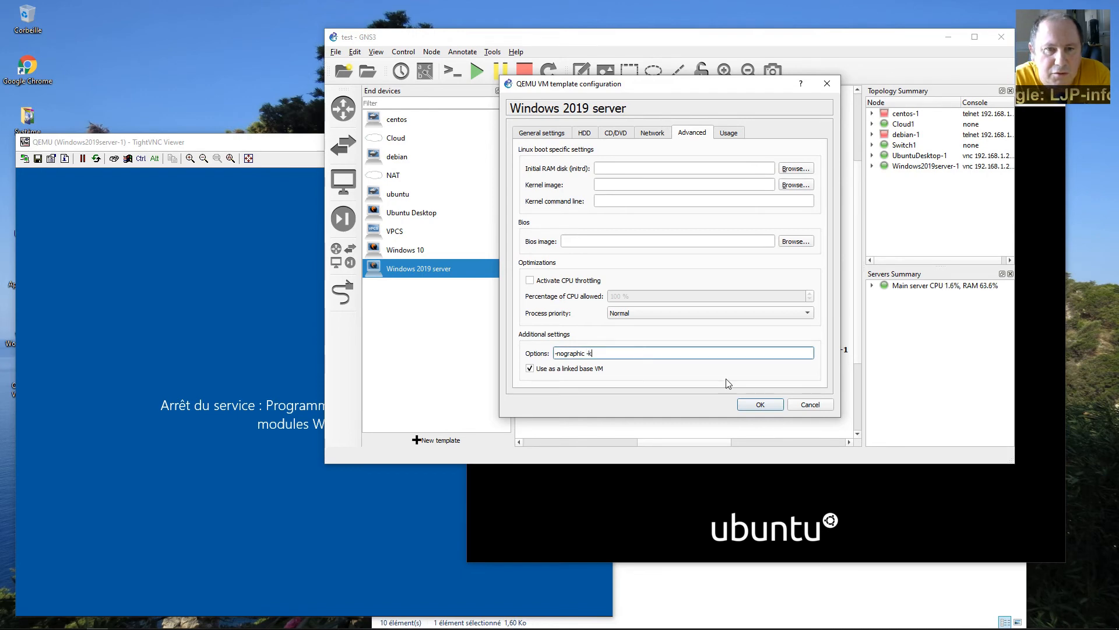
{"action": "type", "text": "-k fr"}
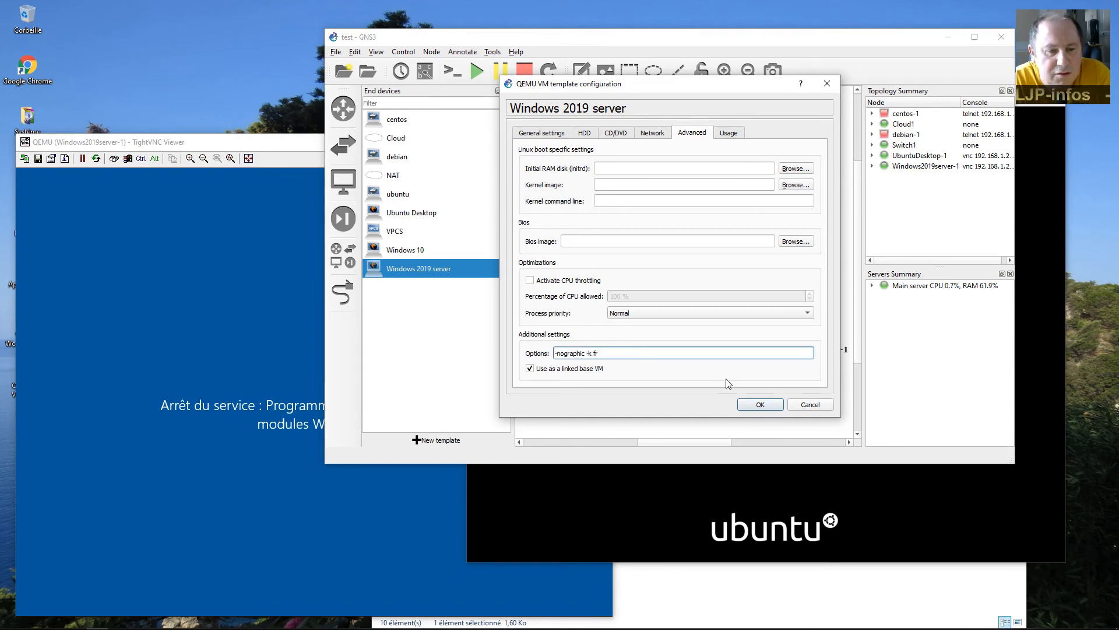
{"action": "left_click", "coordinate": [761, 405]}
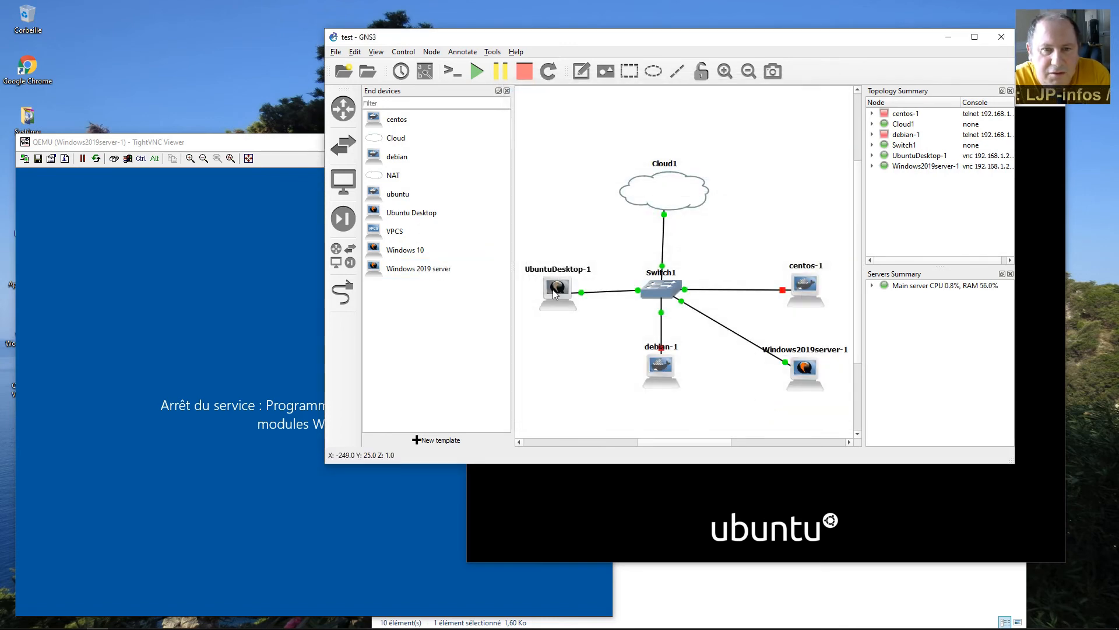
Reopen the template's Advanced settings to verify the options read -nographic -k fr.
{"action": "mouse_move", "coordinate": [555, 292]}
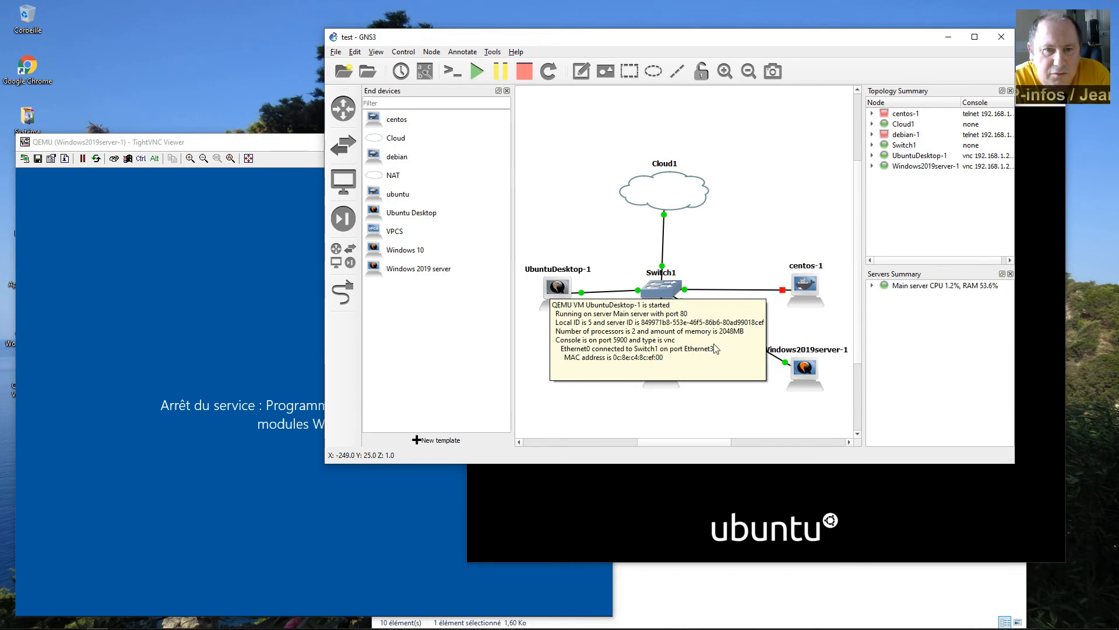
{"action": "right_click", "coordinate": [804, 370]}
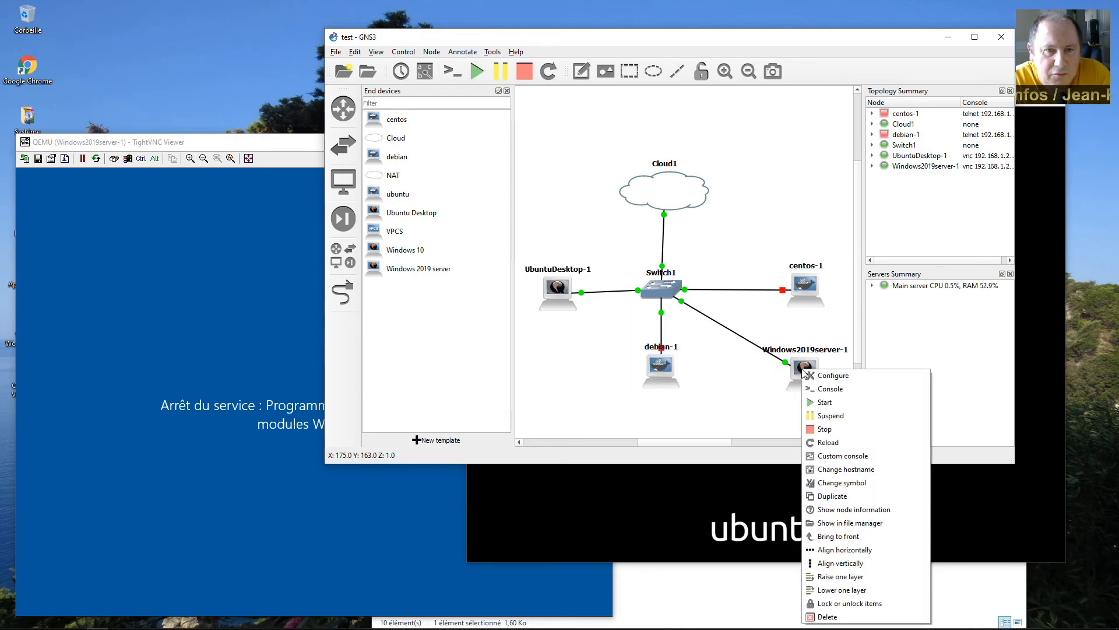
{"action": "left_click", "coordinate": [773, 386]}
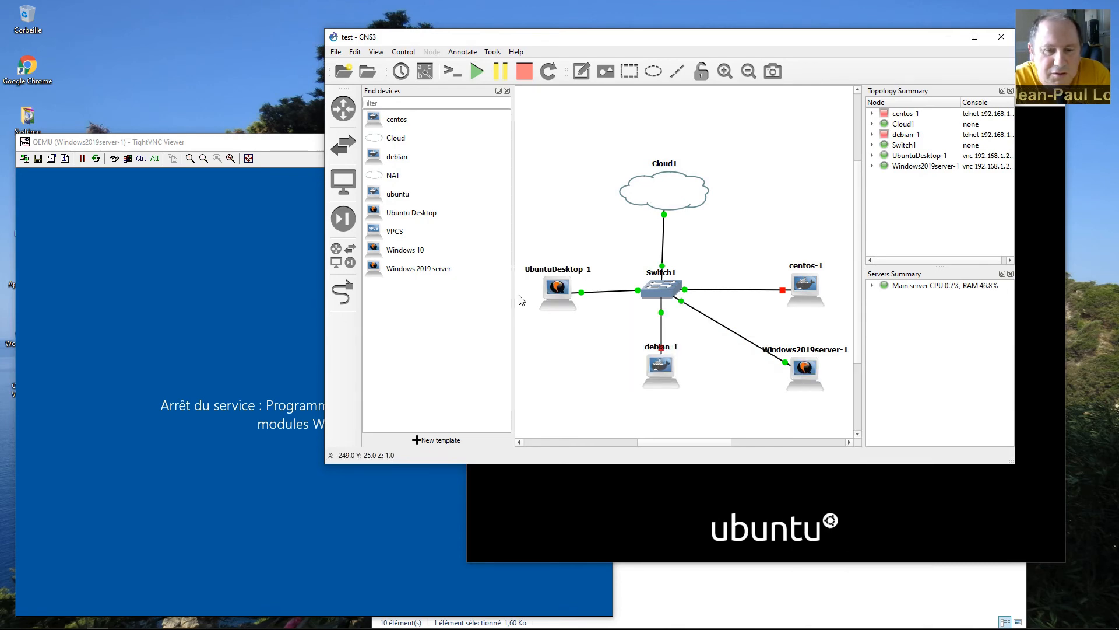
{"action": "right_click", "coordinate": [407, 270]}
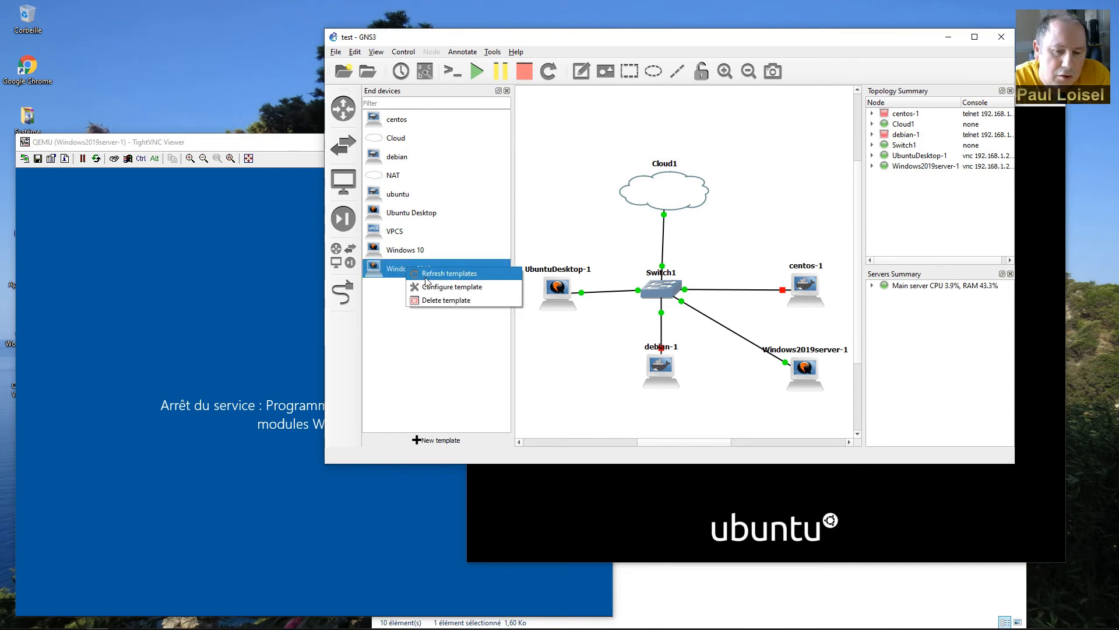
{"action": "left_click", "coordinate": [430, 287]}
{"action": "left_click", "coordinate": [692, 133]}
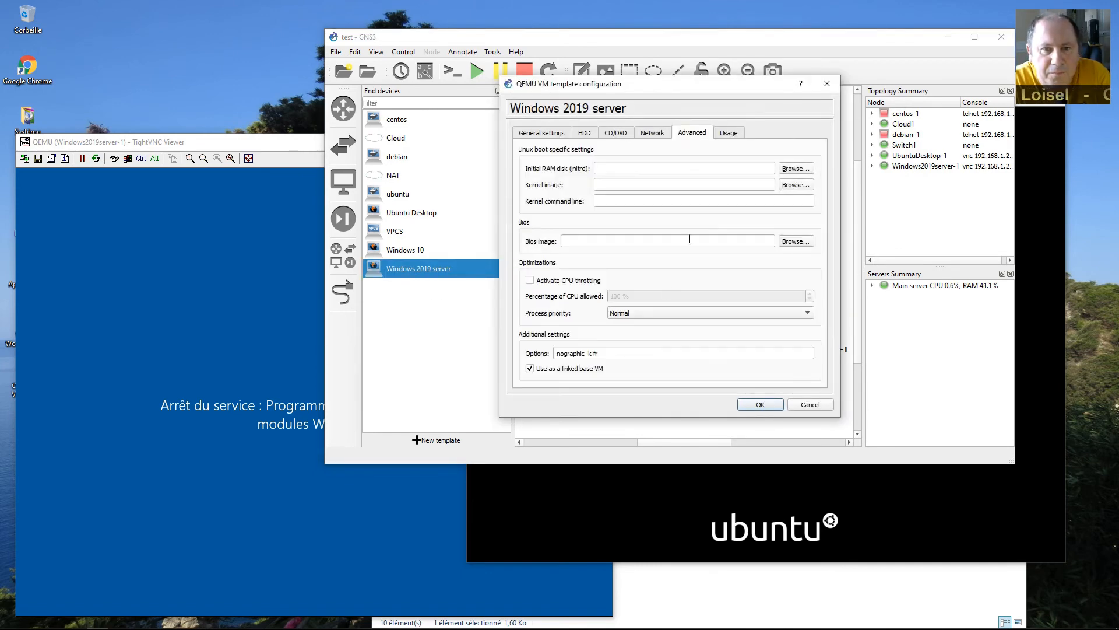
{"action": "left_click", "coordinate": [761, 407]}
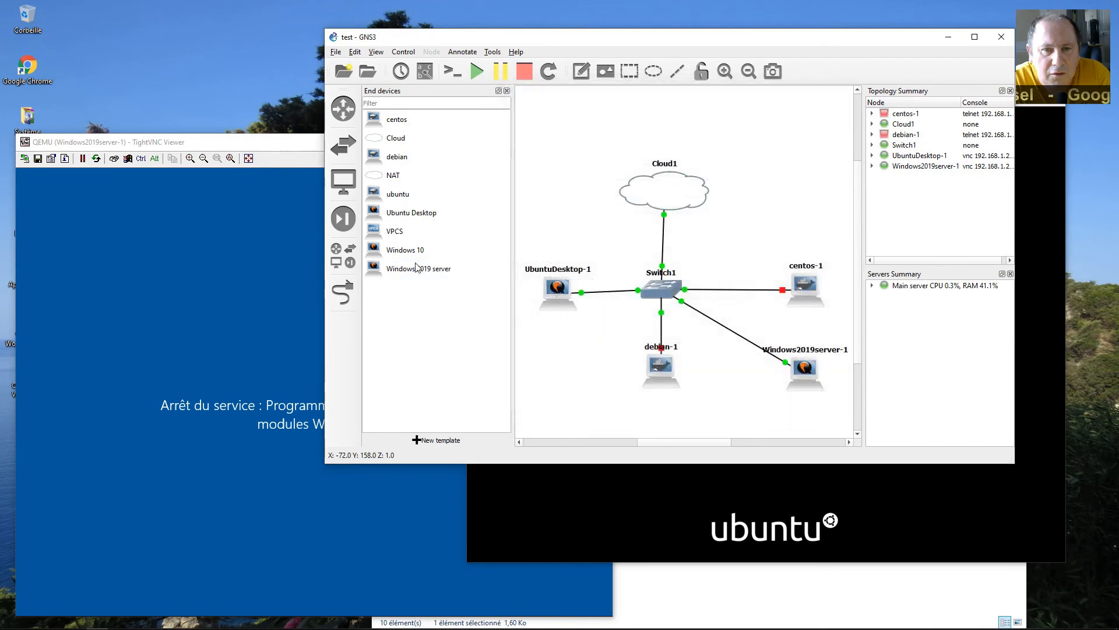
Append the French keyboard option ('- k fr') to the Windows 10 template's QEMU options.
{"action": "right_click", "coordinate": [407, 252]}
{"action": "left_click", "coordinate": [438, 270]}
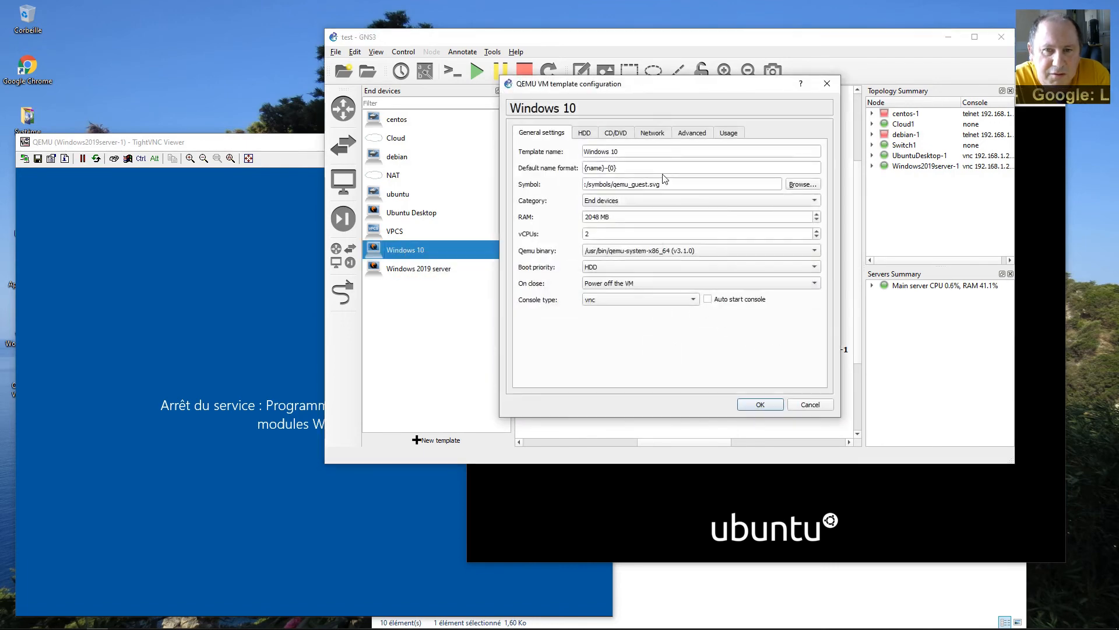
{"action": "left_click", "coordinate": [689, 136]}
{"action": "left_click", "coordinate": [636, 350]}
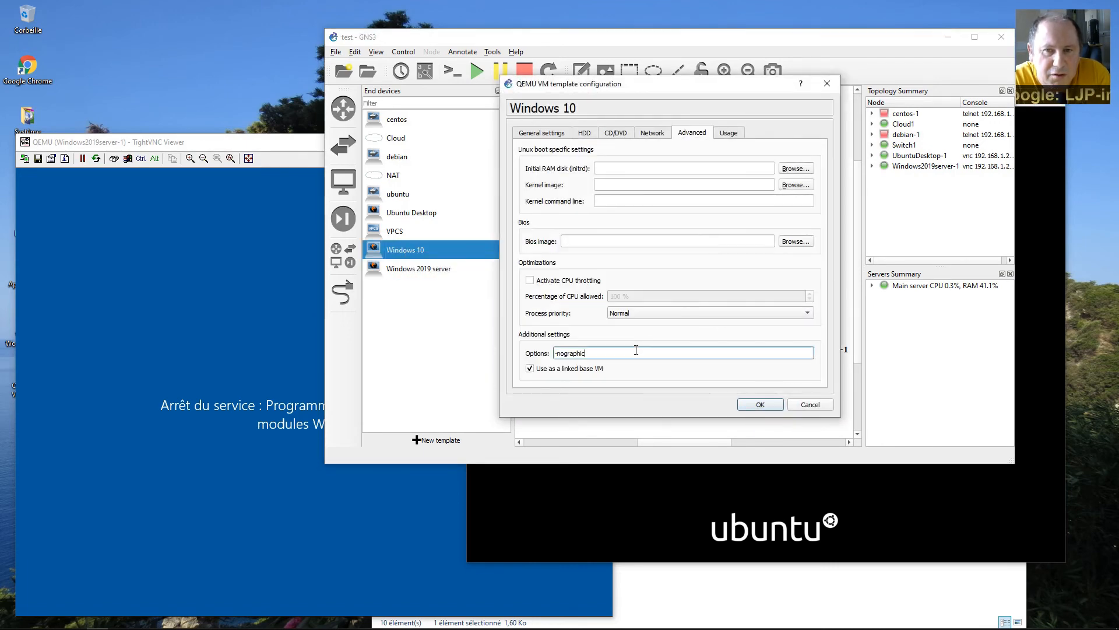
{"action": "type", "text": "- "}
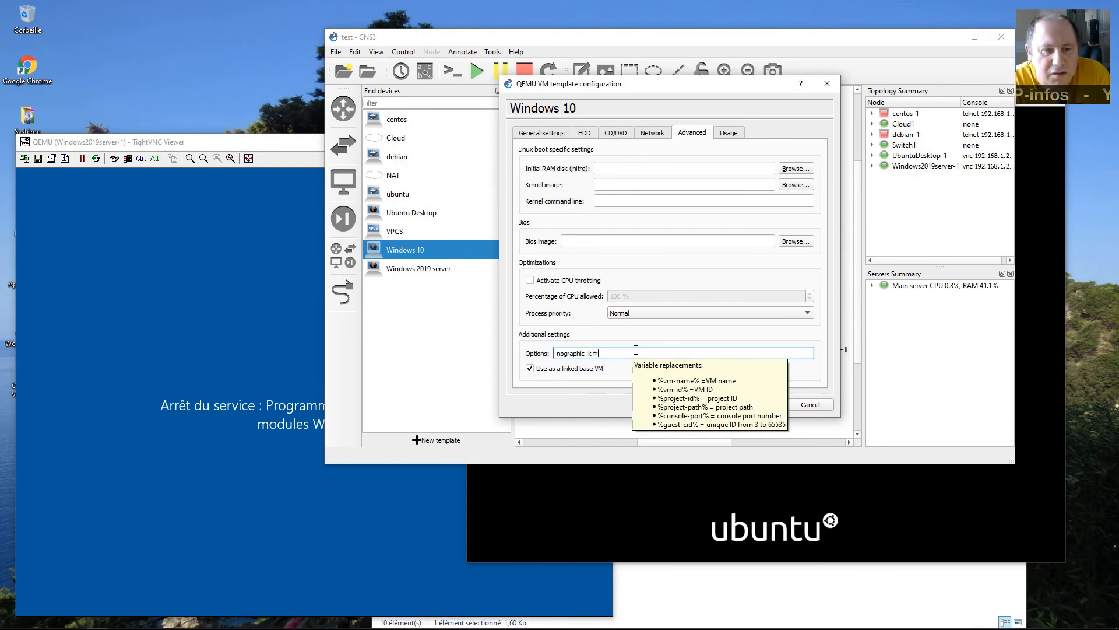
{"action": "type", "text": "k fr"}
{"action": "left_click", "coordinate": [767, 404]}
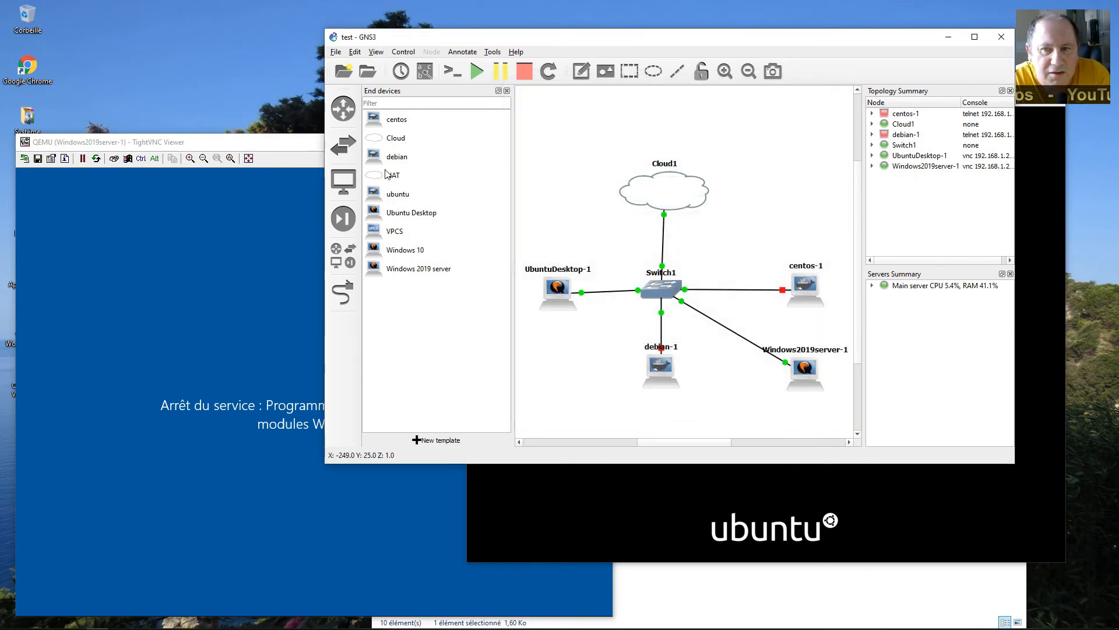
Edit the Ubuntu Desktop template's advanced QEMU options and save them.
{"action": "right_click", "coordinate": [397, 214]}
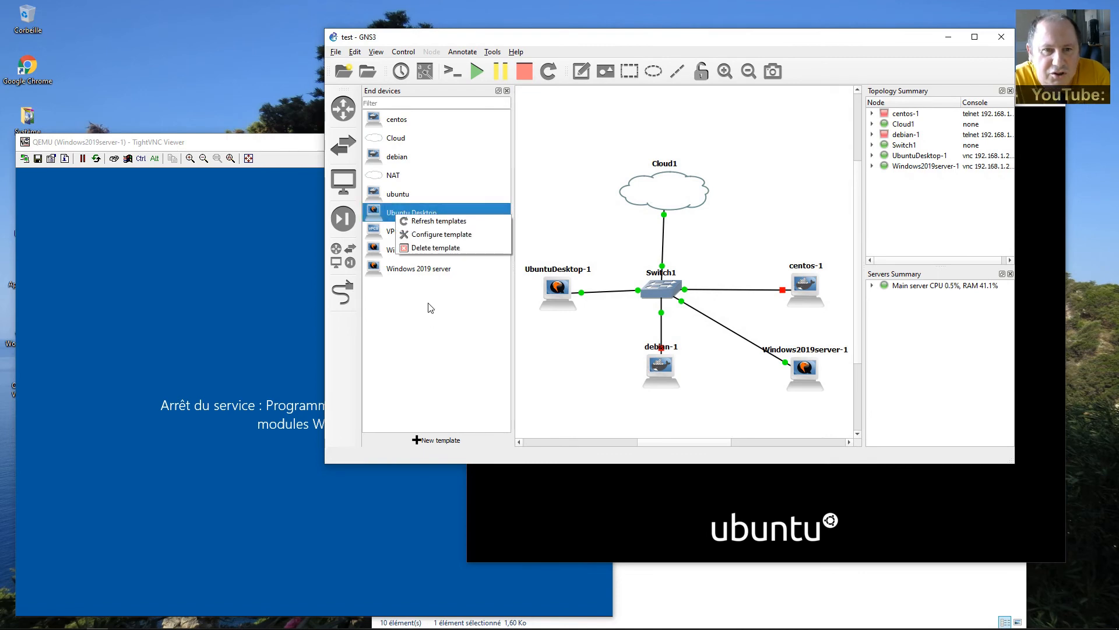
{"action": "left_click", "coordinate": [428, 235]}
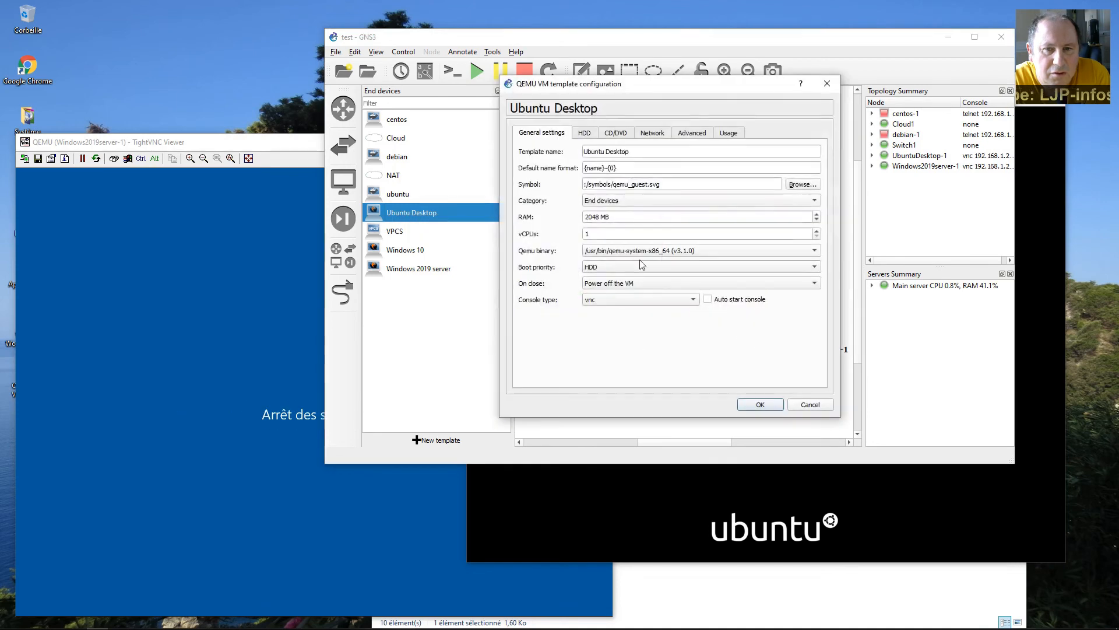
{"action": "left_click", "coordinate": [692, 133]}
{"action": "left_click", "coordinate": [676, 354]}
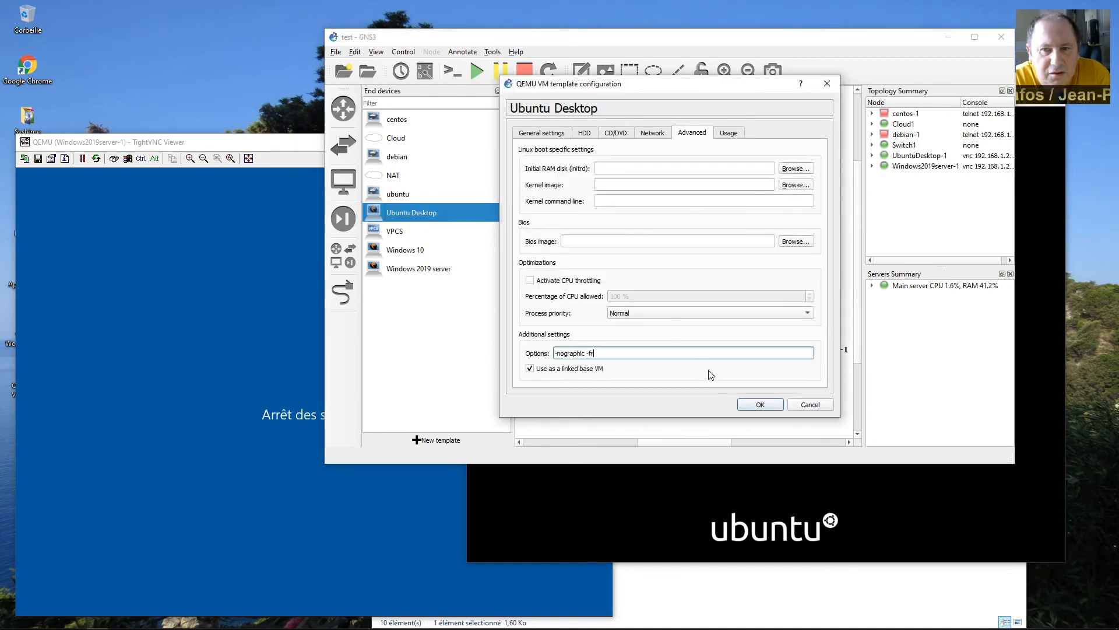
{"action": "left_click", "coordinate": [760, 405]}
Dismiss the closed Windows Server console notice and move the Ubuntu console aside.
{"action": "left_click", "coordinate": [564, 489]}
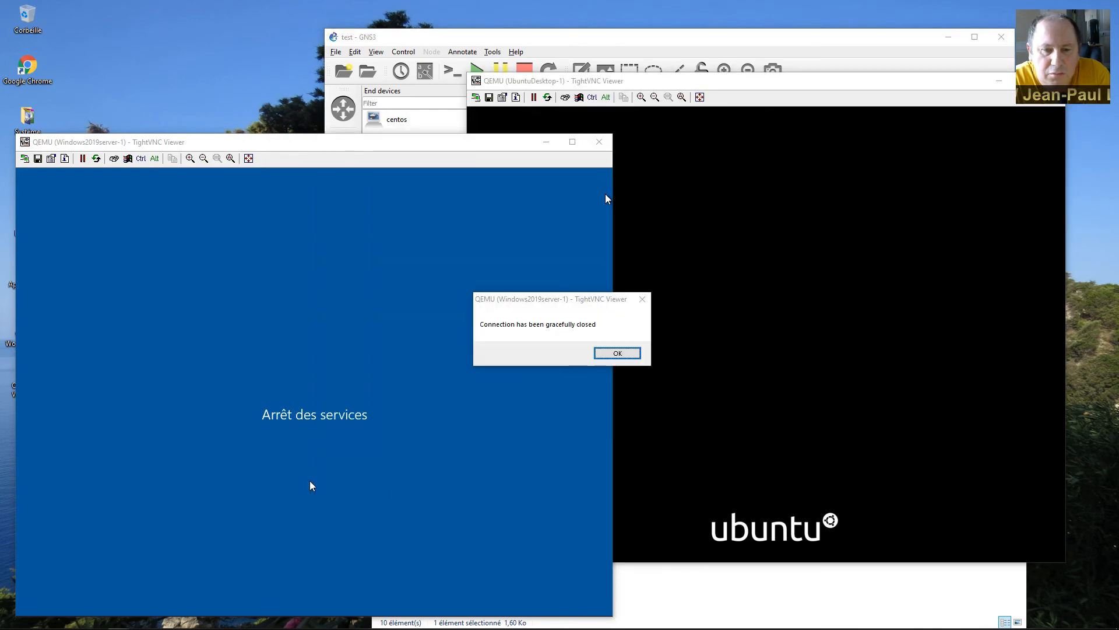
{"action": "left_click", "coordinate": [636, 357]}
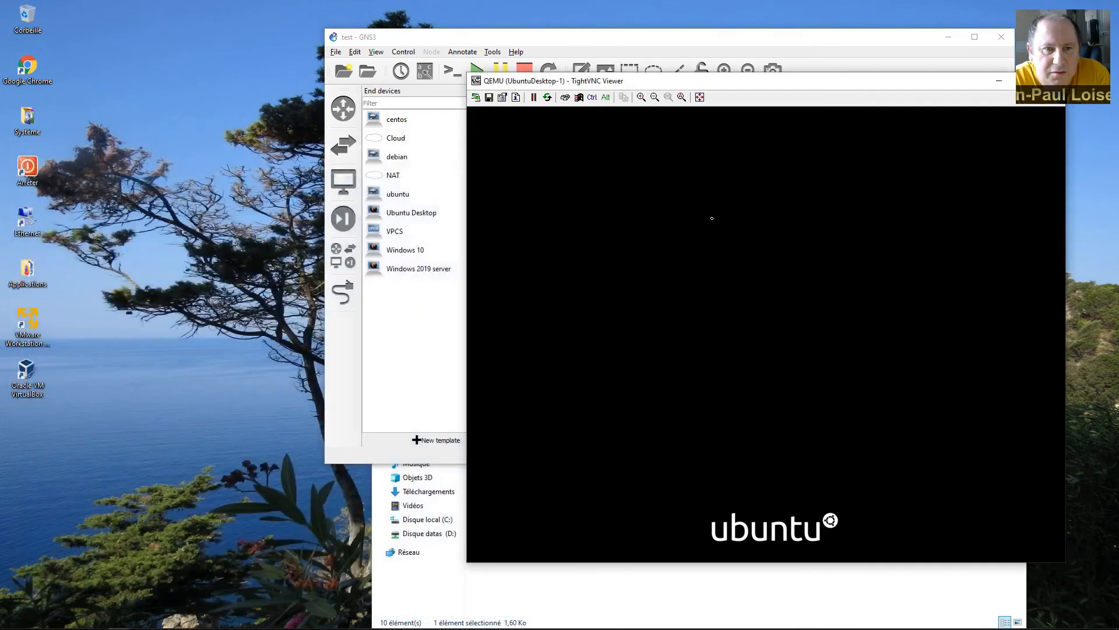
{"action": "left_click_drag", "start_coordinate": [889, 89], "coordinate": [481, 123]}
Append '-k fr' to Windows2019server-1's node options, then place a Windows 10 node top right.
{"action": "left_click", "coordinate": [816, 418]}
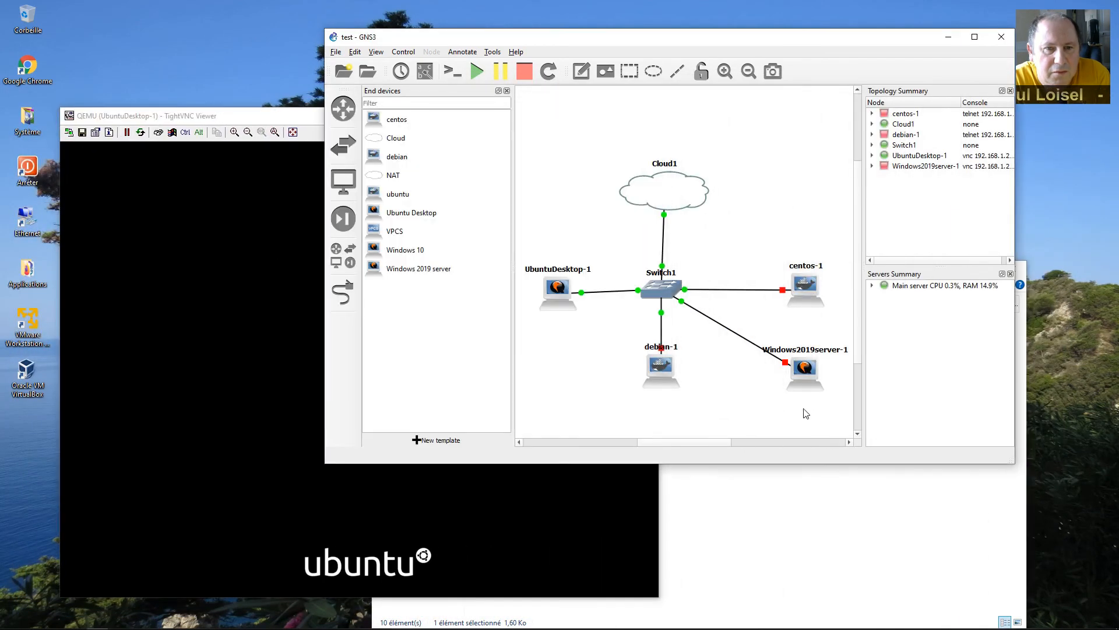
{"action": "right_click", "coordinate": [806, 376]}
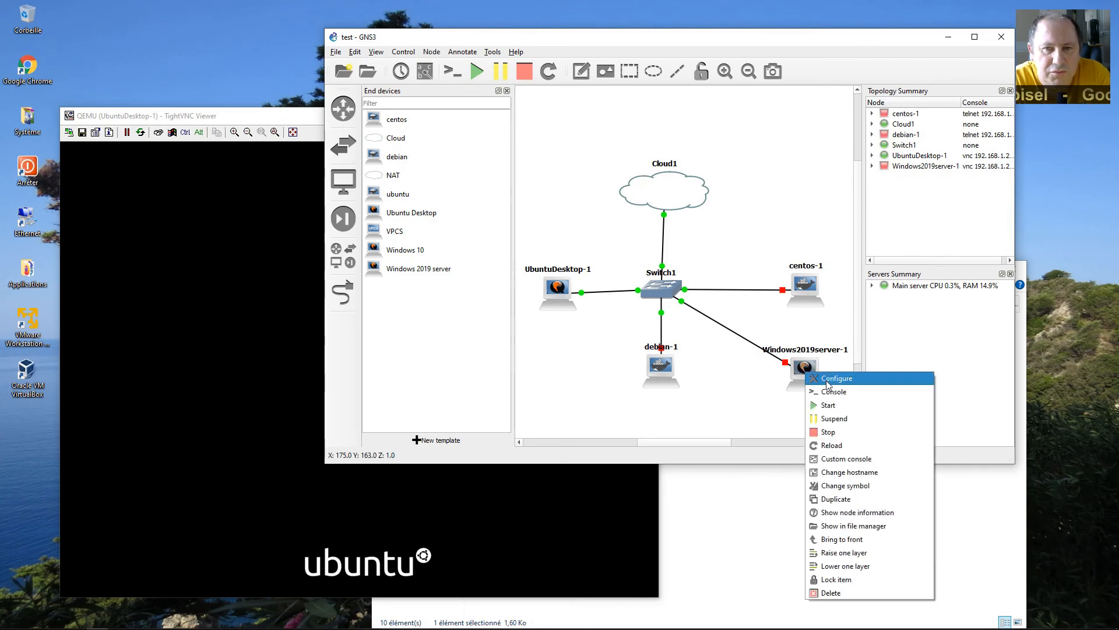
{"action": "left_click", "coordinate": [816, 380]}
{"action": "left_click", "coordinate": [665, 162]}
{"action": "left_click", "coordinate": [628, 382]}
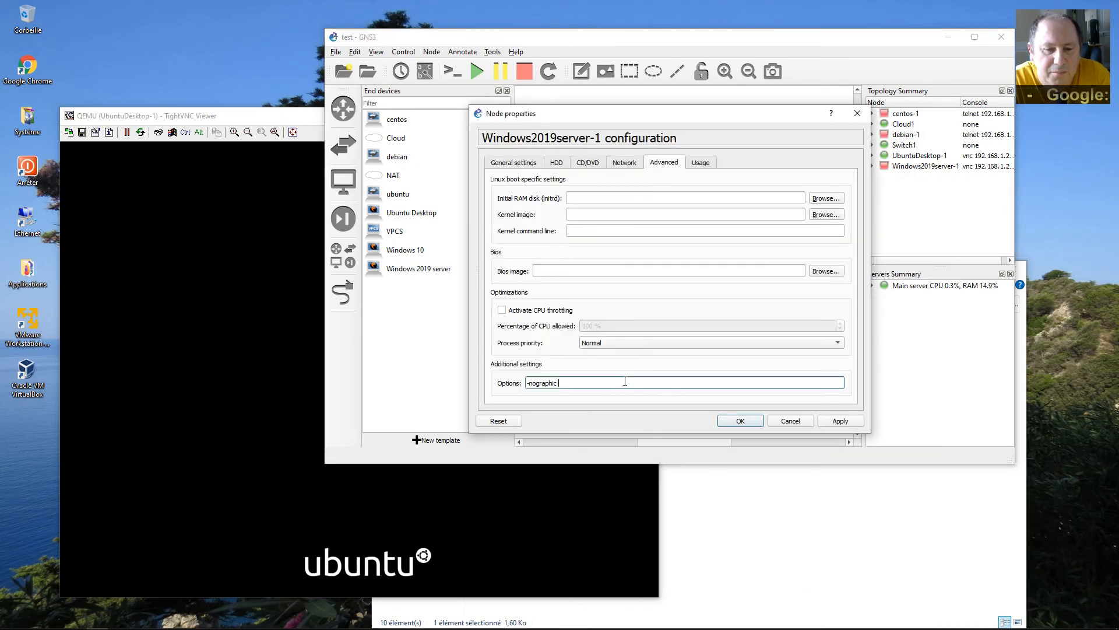
{"action": "type", "text": "-k"}
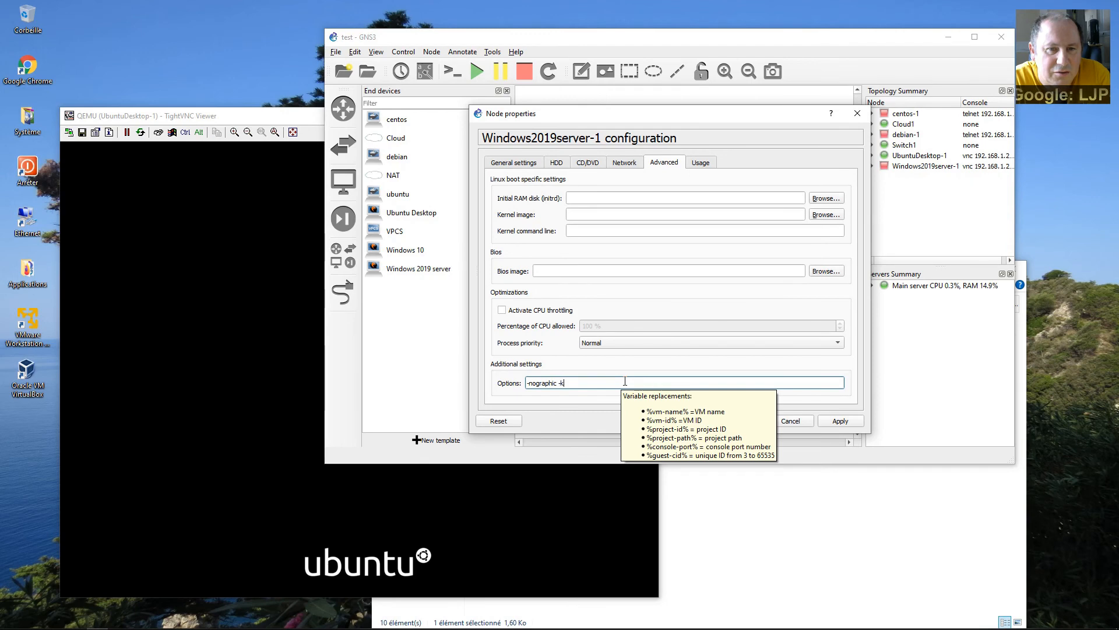
{"action": "type", "text": " f"}
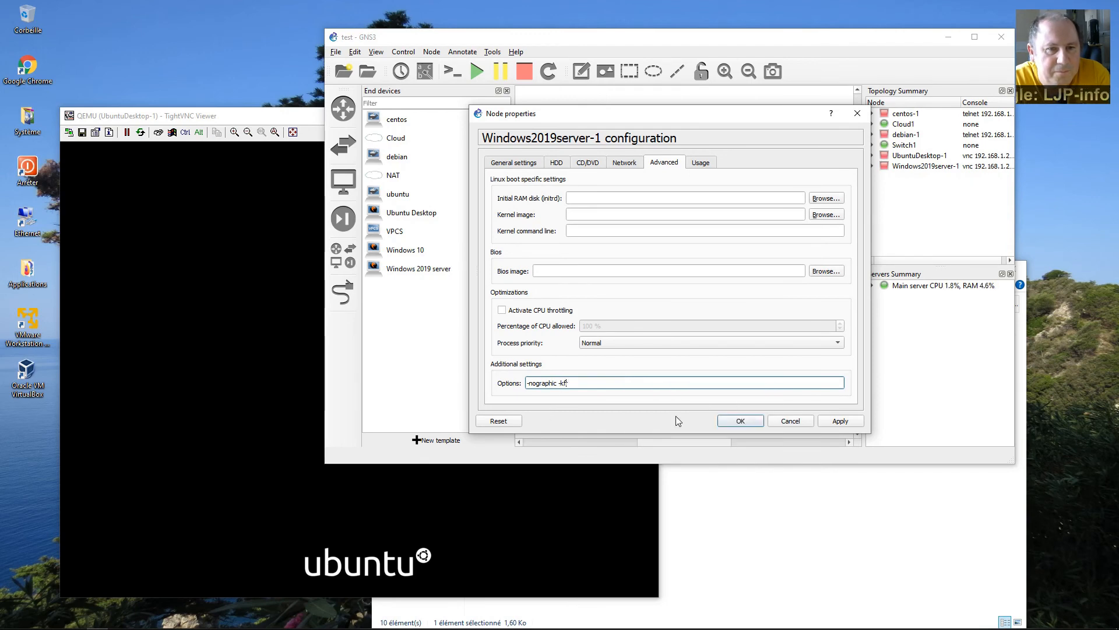
{"action": "type", "text": "r"}
{"action": "left_click", "coordinate": [753, 424]}
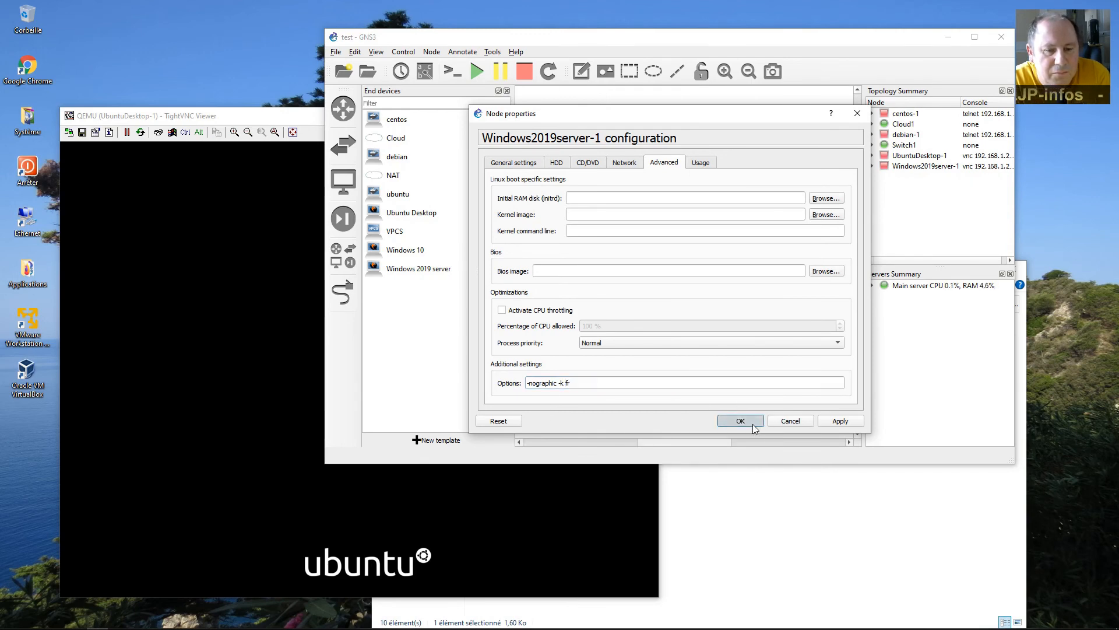
{"action": "left_click_drag", "start_coordinate": [388, 254], "coordinate": [813, 166]}
Check the new Windows10-1 node's advanced QEMU options.
{"action": "right_click", "coordinate": [801, 156]}
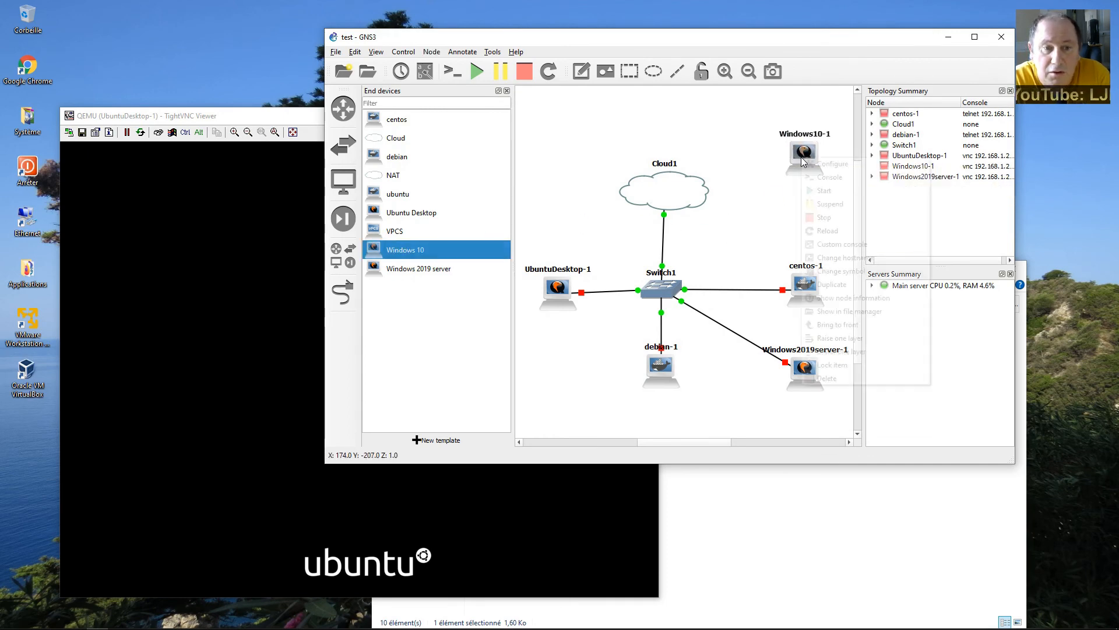
{"action": "left_click", "coordinate": [832, 163]}
{"action": "left_click", "coordinate": [664, 162]}
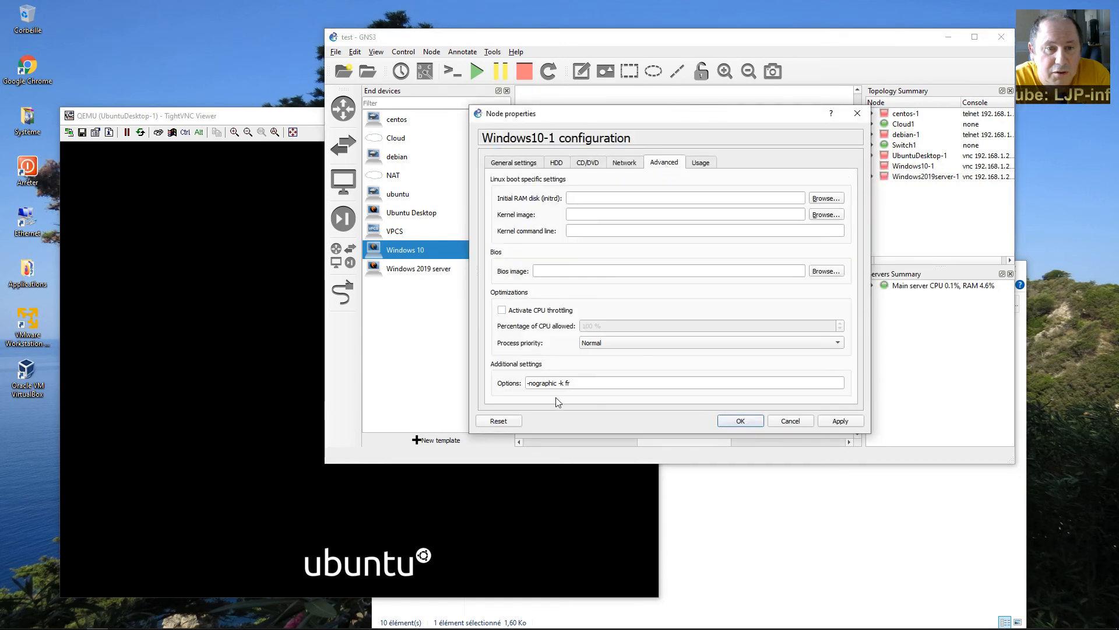
{"action": "left_click", "coordinate": [796, 420]}
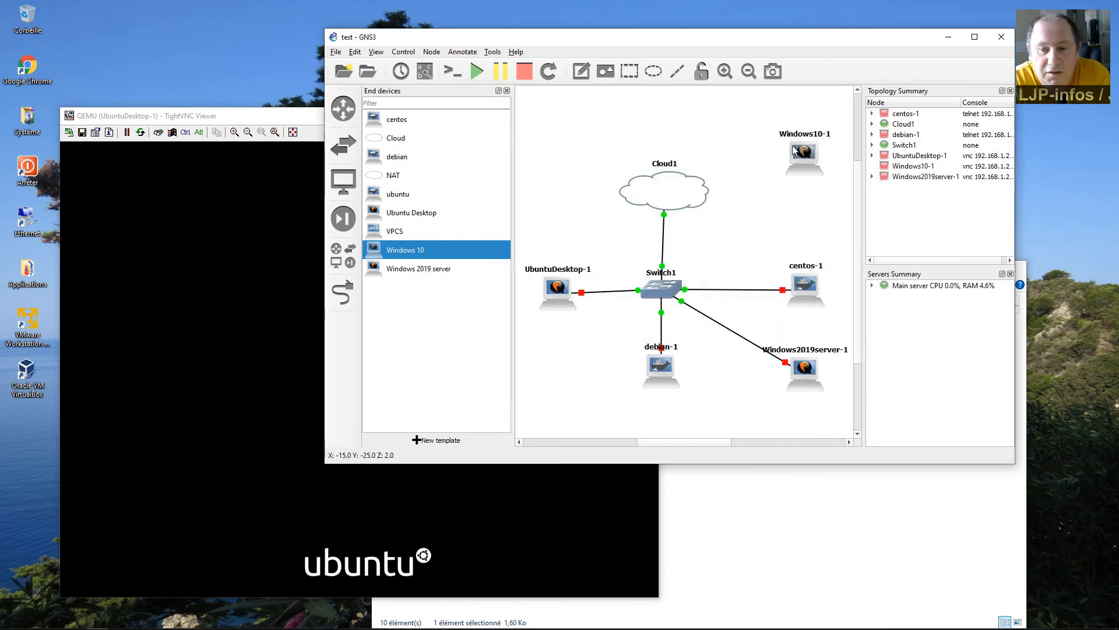
Cable a Switch1 port to Windows10-1.
{"action": "left_click", "coordinate": [343, 291]}
{"action": "left_click", "coordinate": [675, 281]}
{"action": "left_click", "coordinate": [710, 361]}
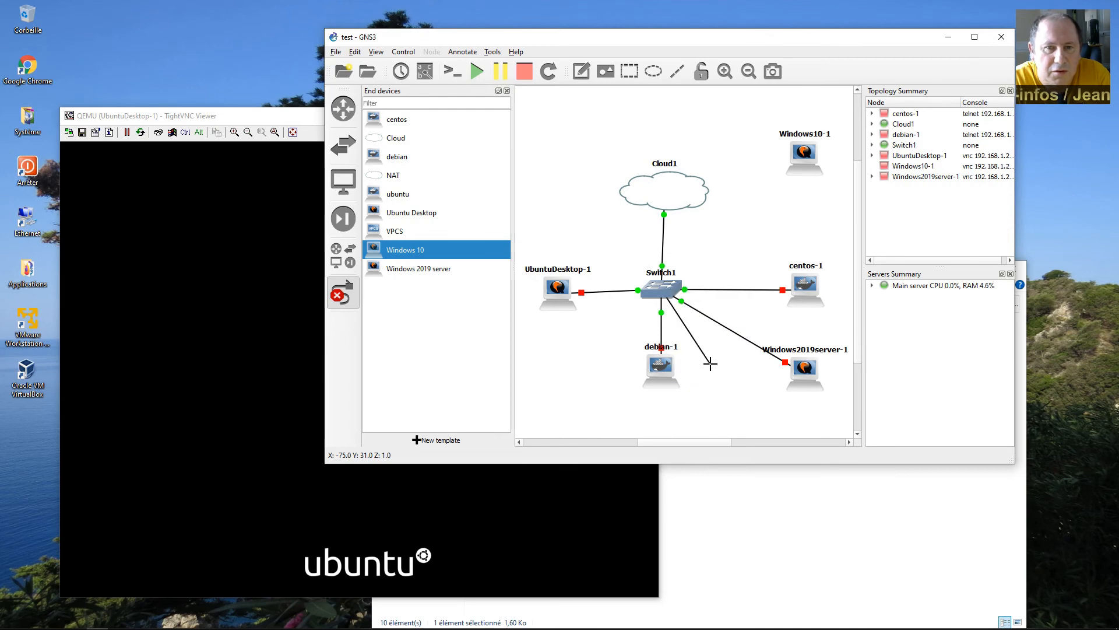
{"action": "left_click", "coordinate": [803, 156]}
{"action": "left_click", "coordinate": [828, 165]}
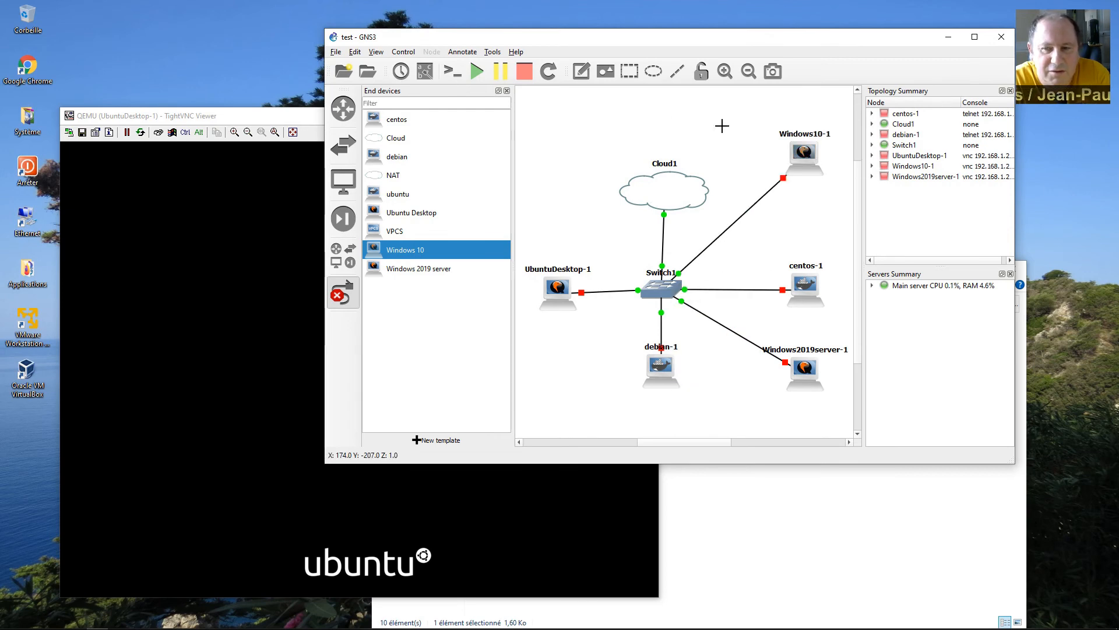
{"action": "left_click", "coordinate": [343, 291]}
Start Windows10-1 and acknowledge the closed Ubuntu console connection.
{"action": "right_click", "coordinate": [816, 162]}
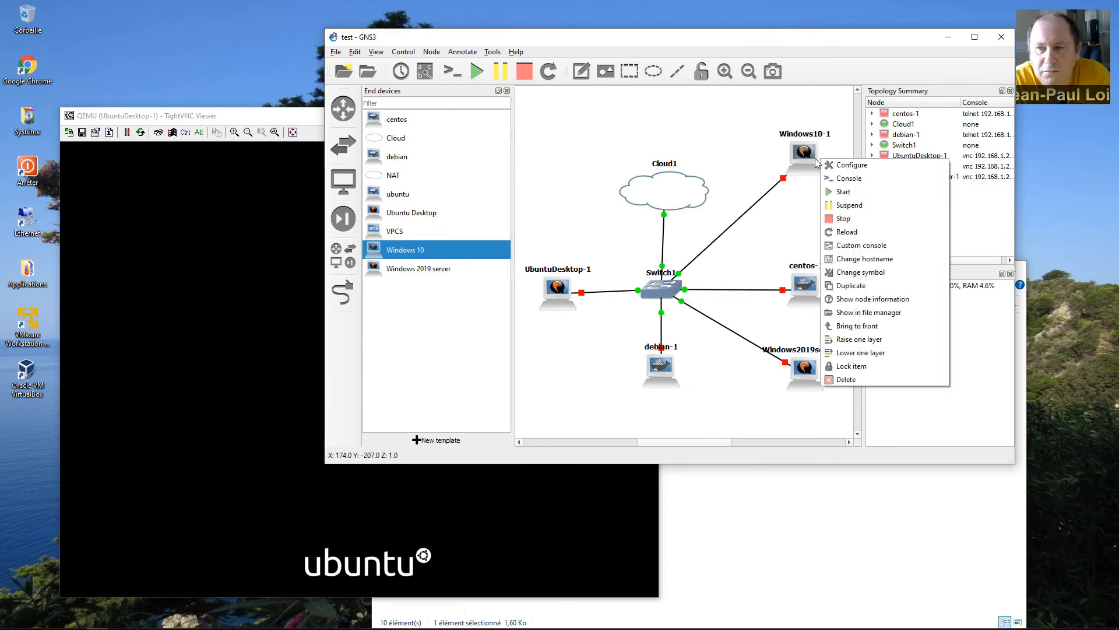
{"action": "left_click", "coordinate": [905, 195]}
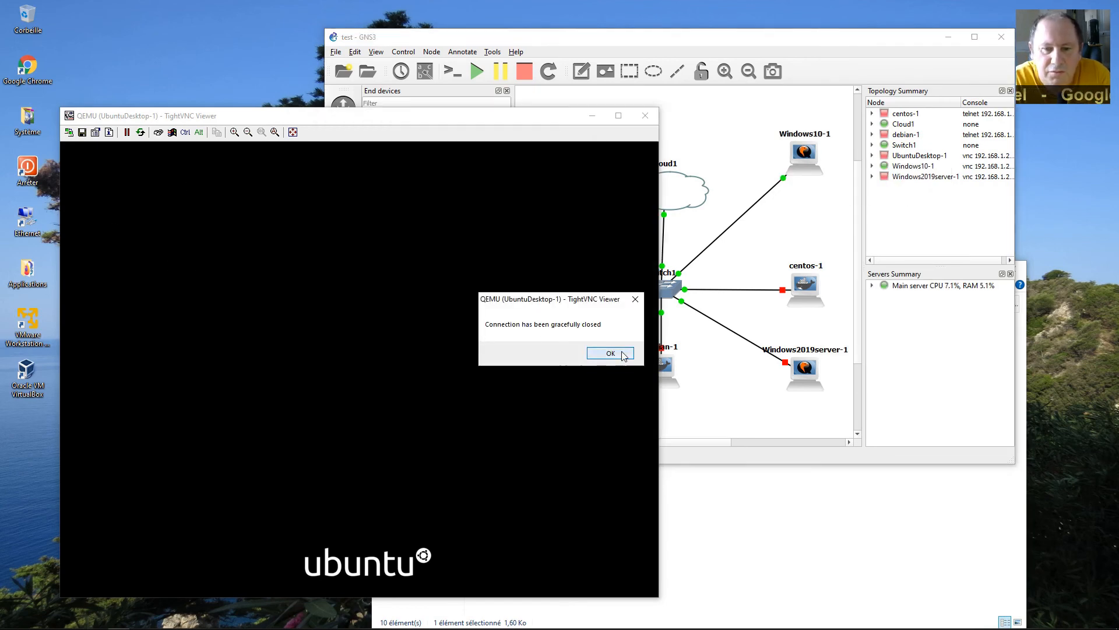
{"action": "left_click", "coordinate": [613, 354]}
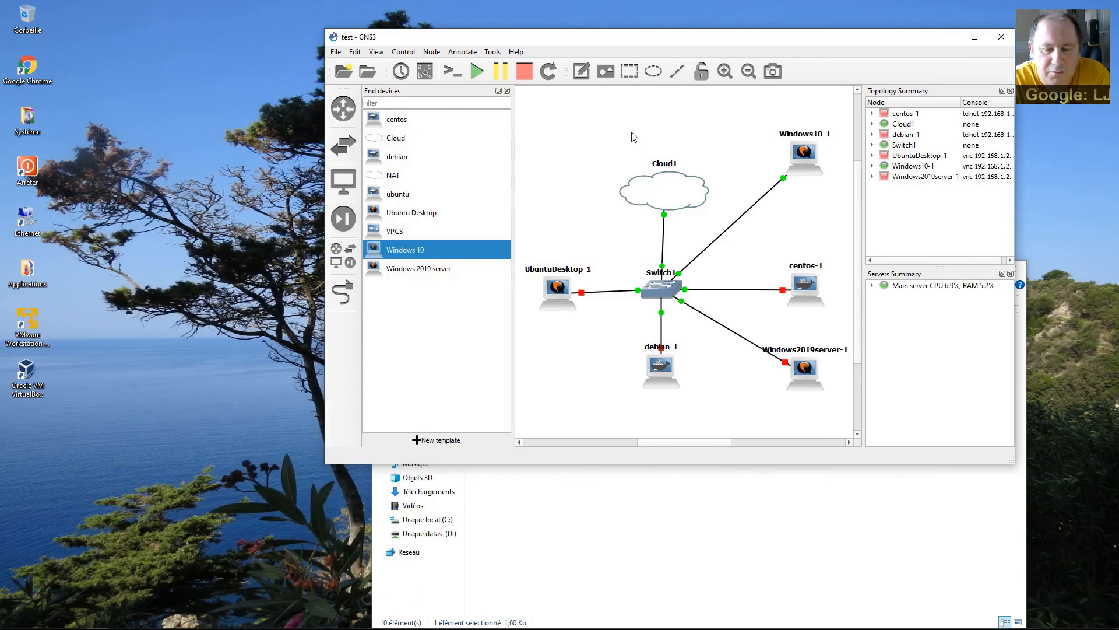
Extend UbuntuDesktop-1's advanced QEMU options to -nographic -k fr and save the node.
{"action": "right_click", "coordinate": [558, 288]}
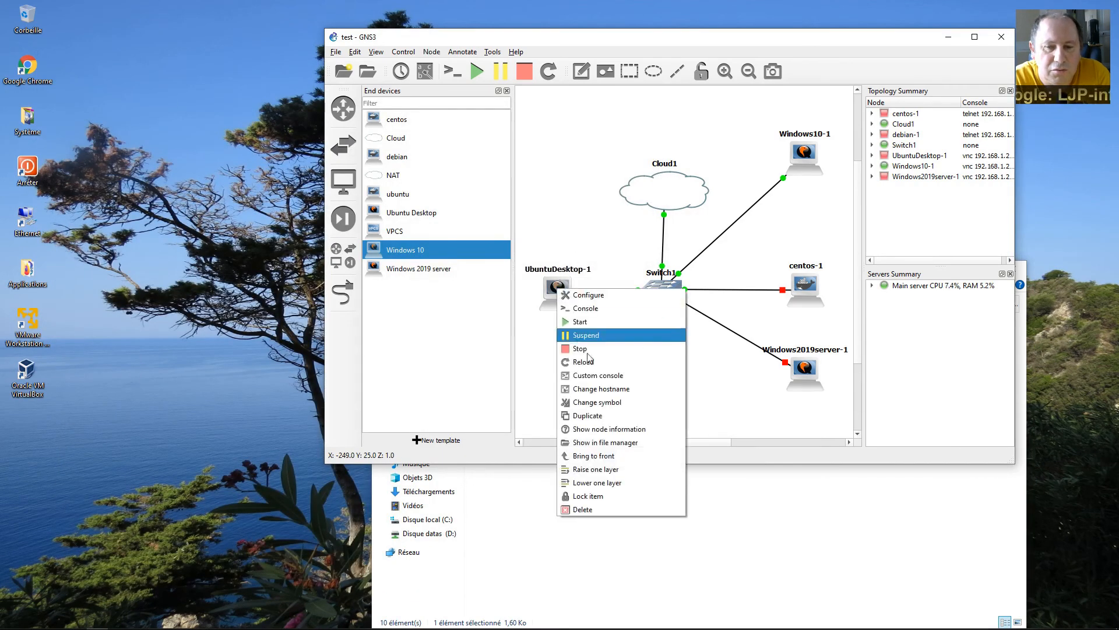
{"action": "left_click", "coordinate": [591, 295]}
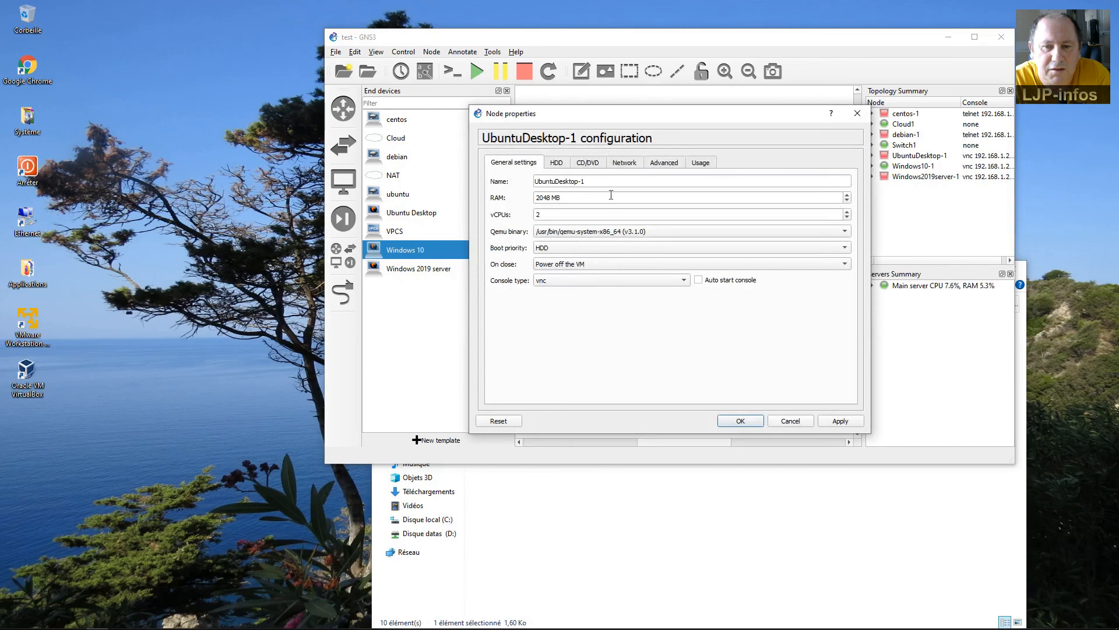
{"action": "left_click", "coordinate": [664, 164]}
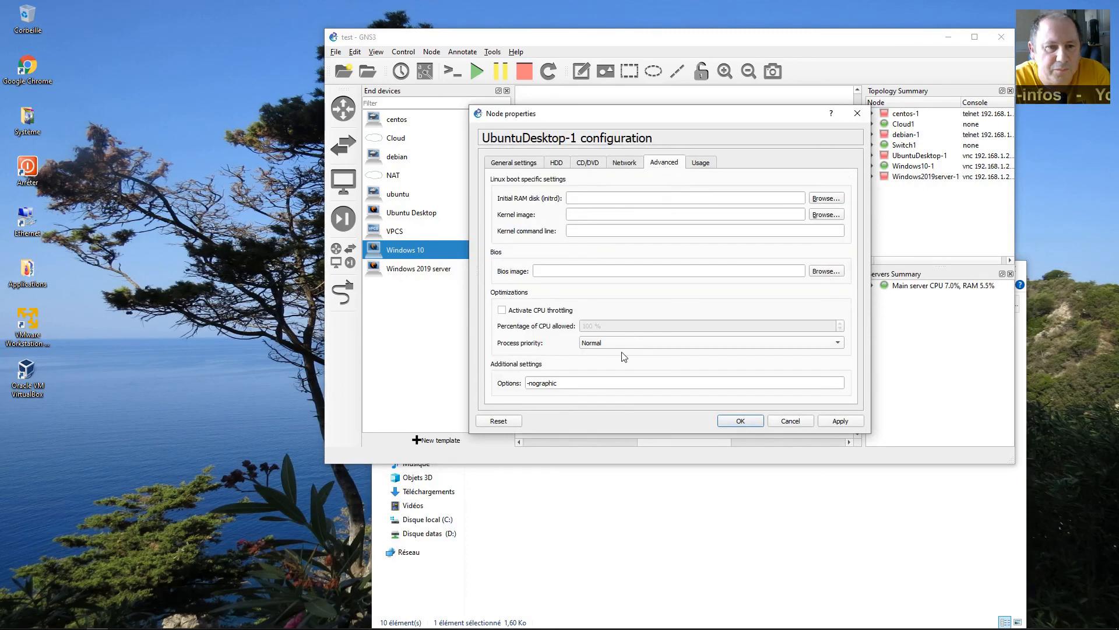
{"action": "left_click", "coordinate": [581, 382]}
{"action": "type", "text": "-"}
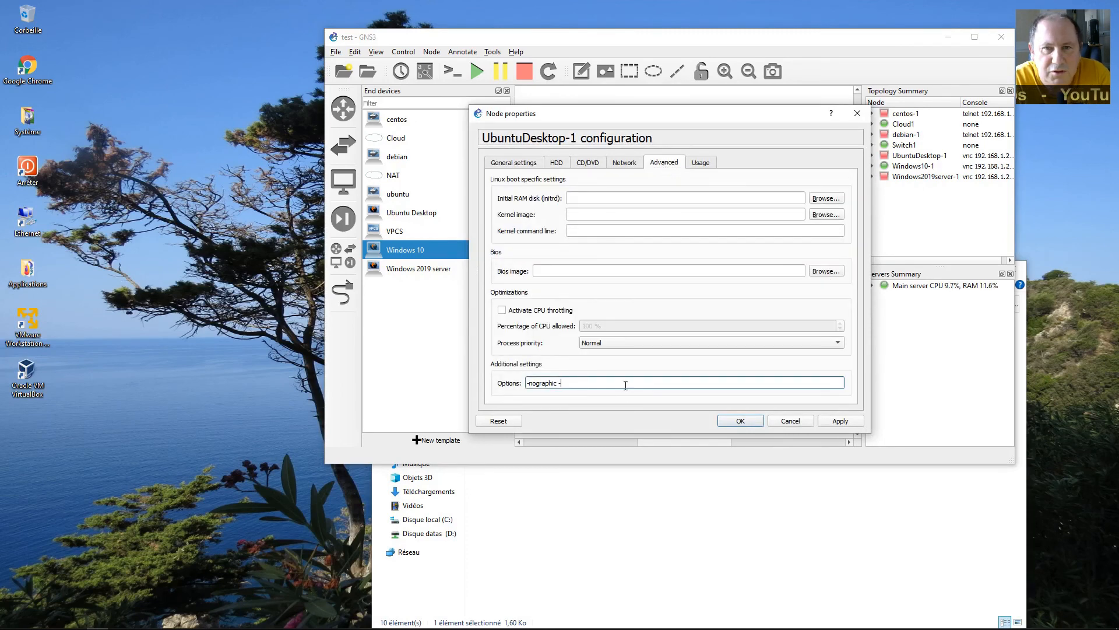
{"action": "type", "text": "k fr"}
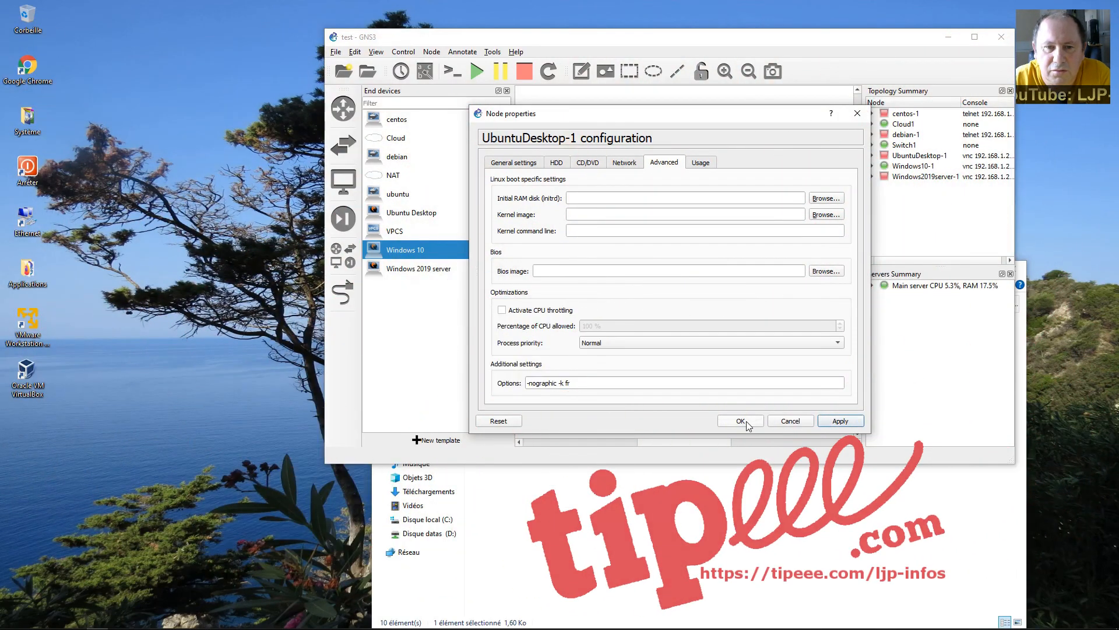
{"action": "left_click", "coordinate": [743, 421]}
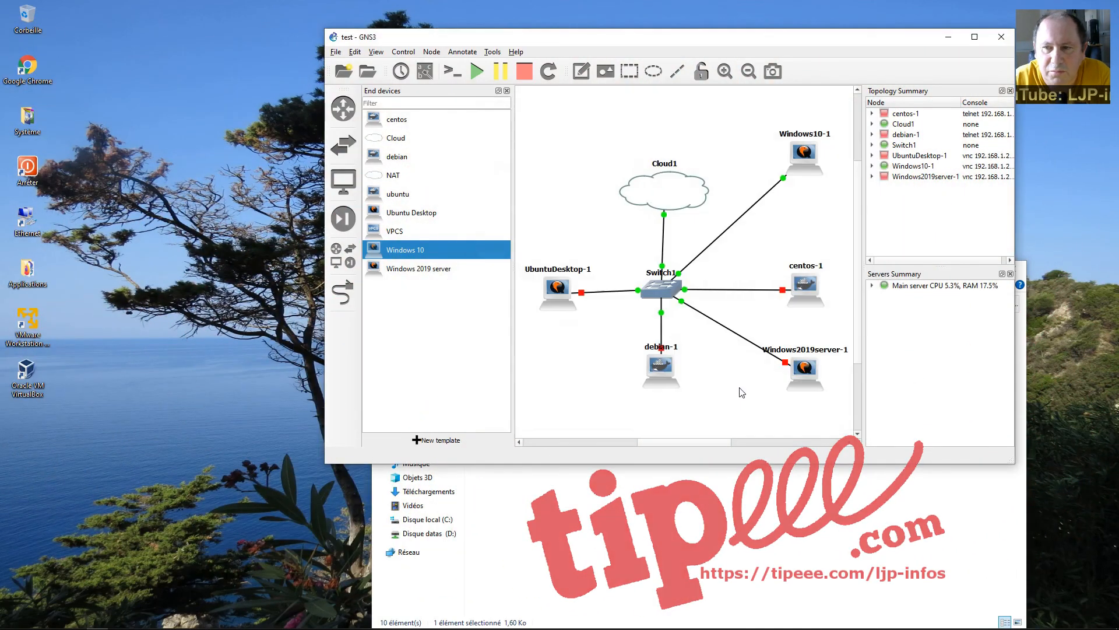
Open the Windows10-1 VNC console left of the topology and check its configuration without changes.
{"action": "double_click", "coordinate": [809, 151]}
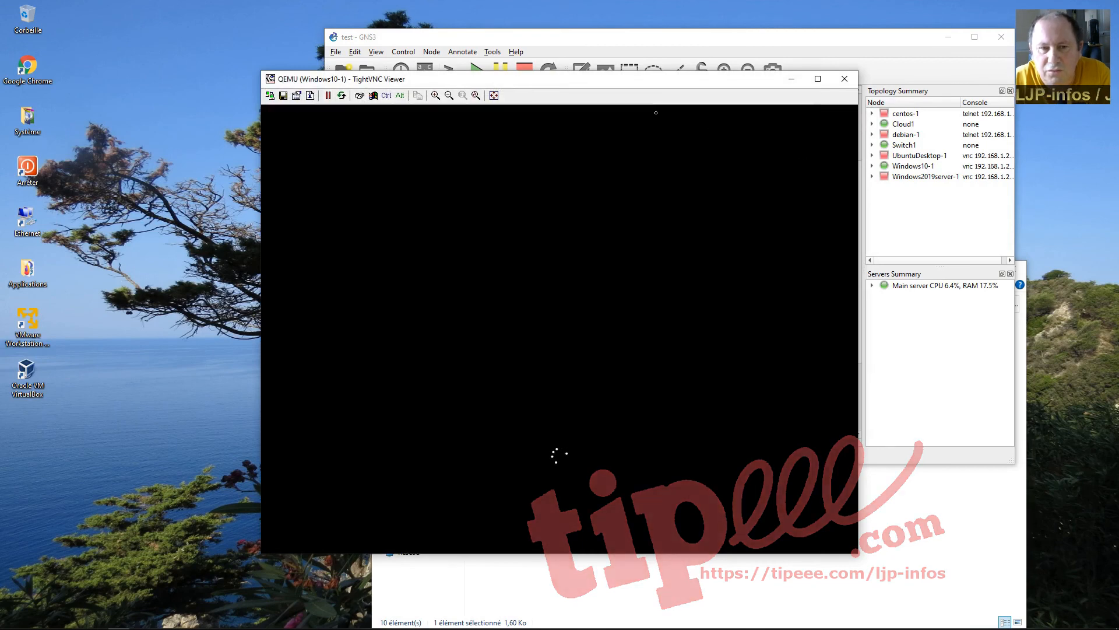
{"action": "left_click_drag", "start_coordinate": [652, 86], "coordinate": [416, 135]}
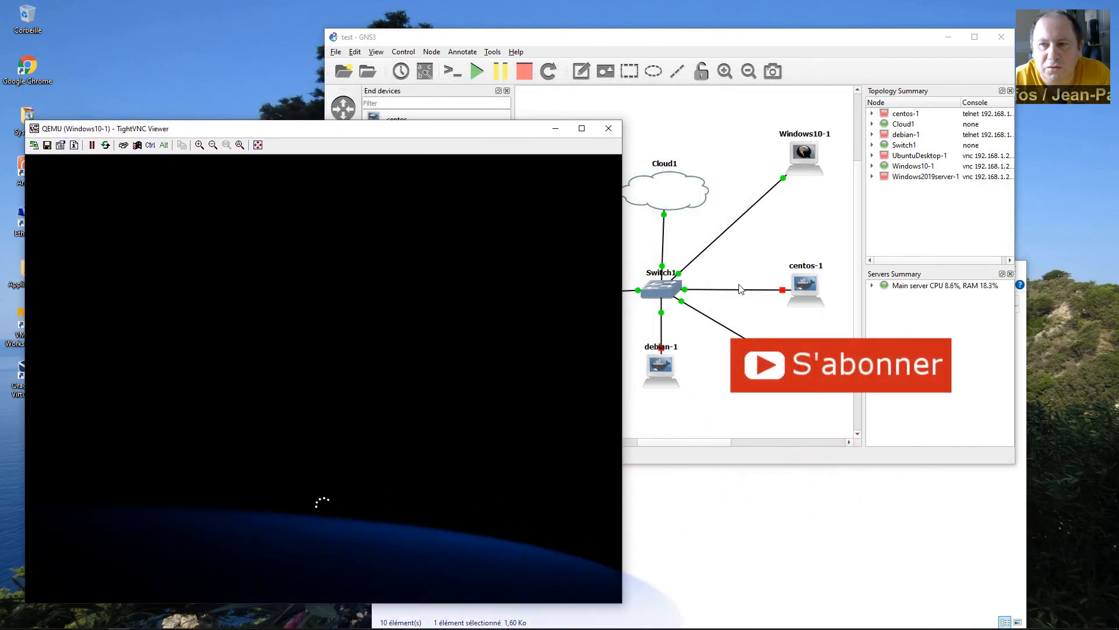
{"action": "right_click", "coordinate": [804, 157]}
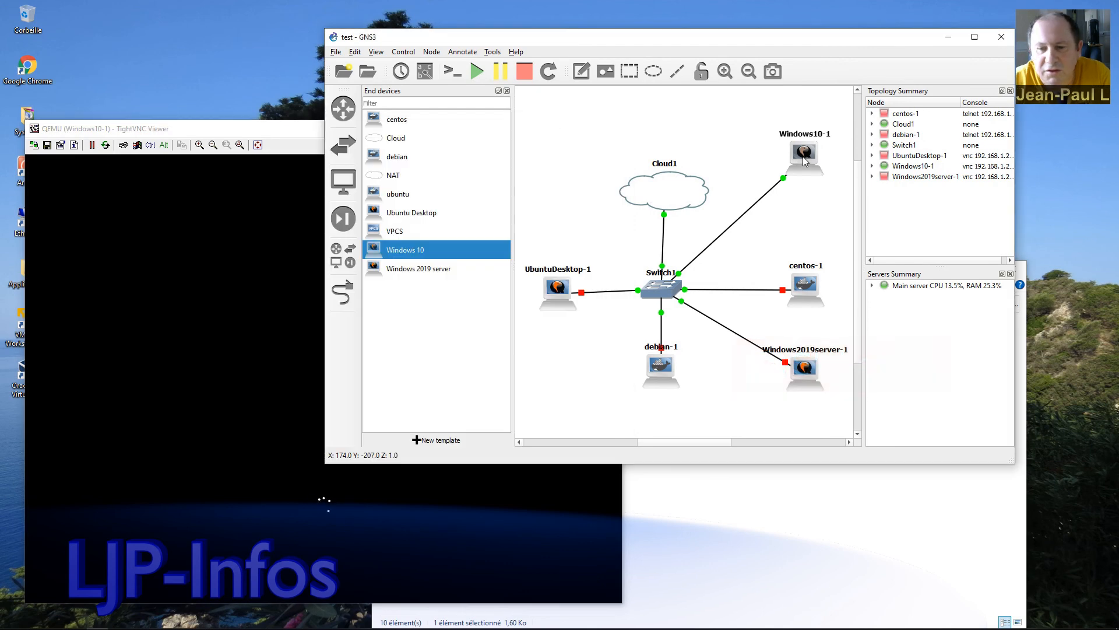
{"action": "left_click", "coordinate": [831, 163]}
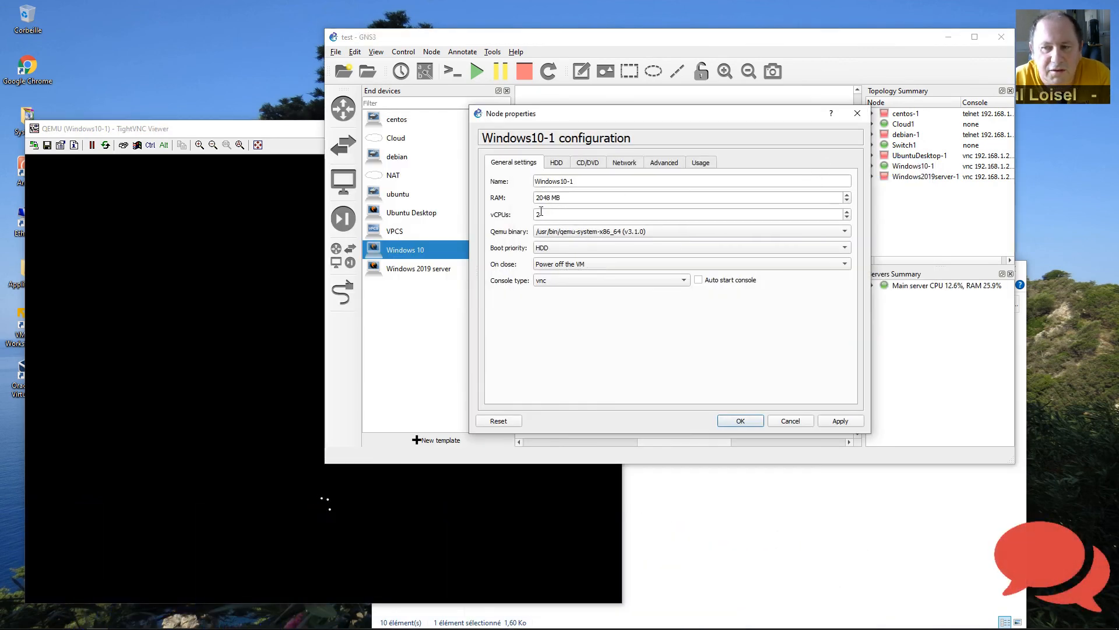
{"action": "left_click", "coordinate": [800, 424]}
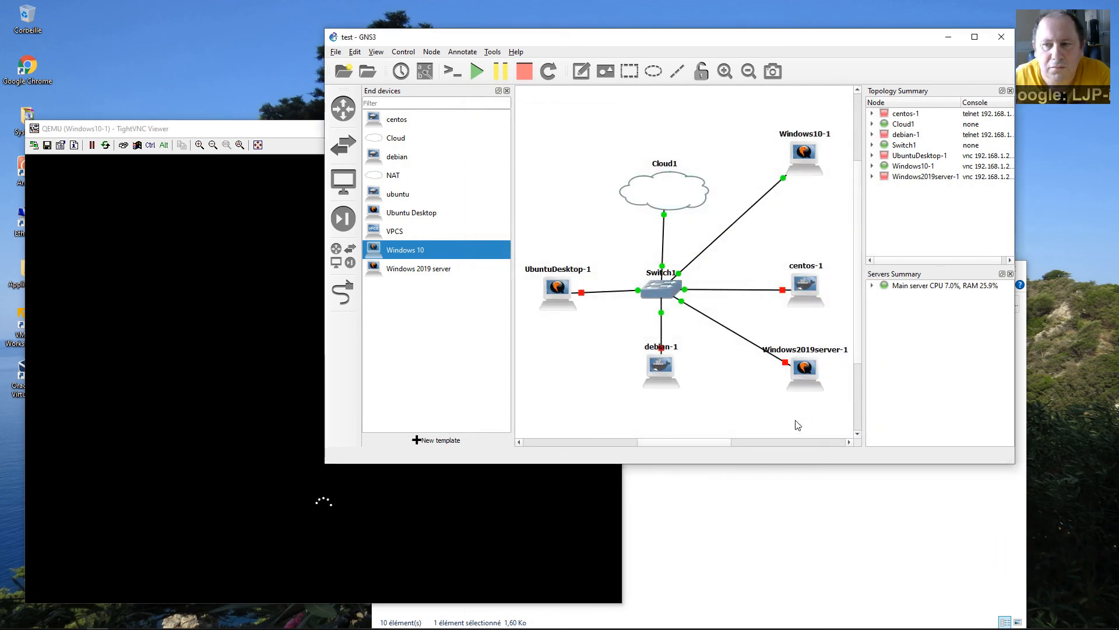
Close the Applications folder window and bring the Windows10-1 console to the front.
{"action": "left_click", "coordinate": [807, 499]}
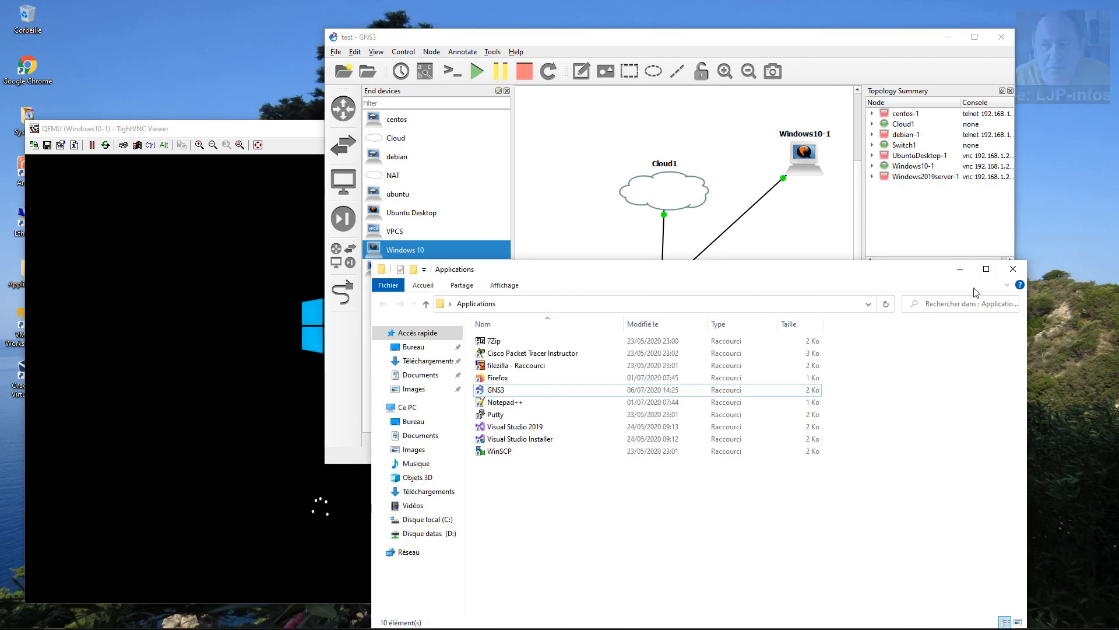
{"action": "left_click", "coordinate": [1013, 269]}
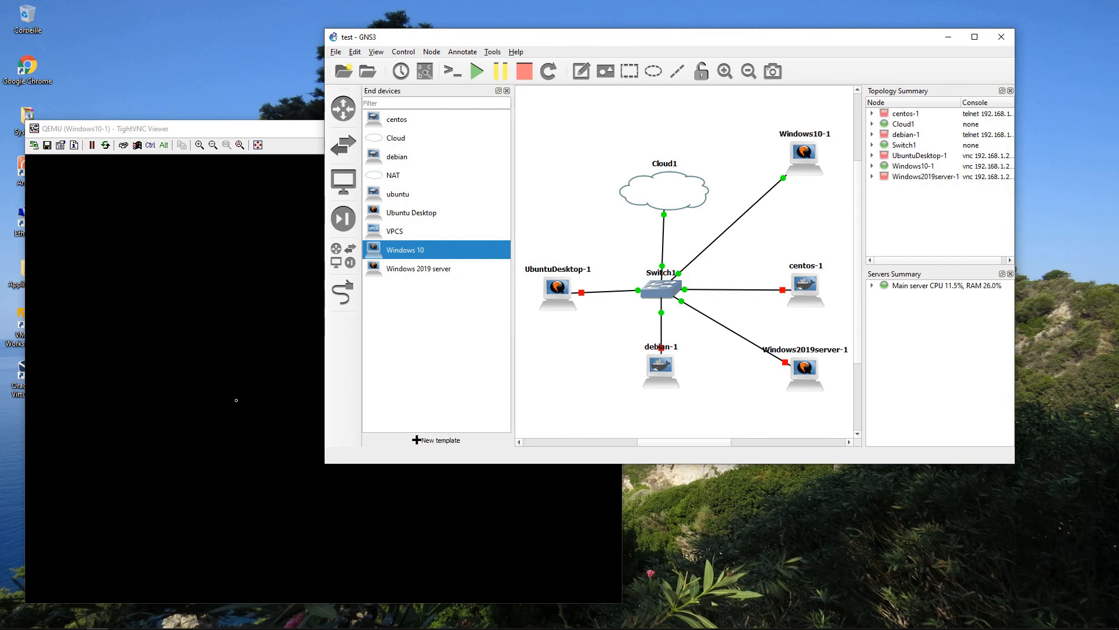
{"action": "left_click", "coordinate": [236, 400]}
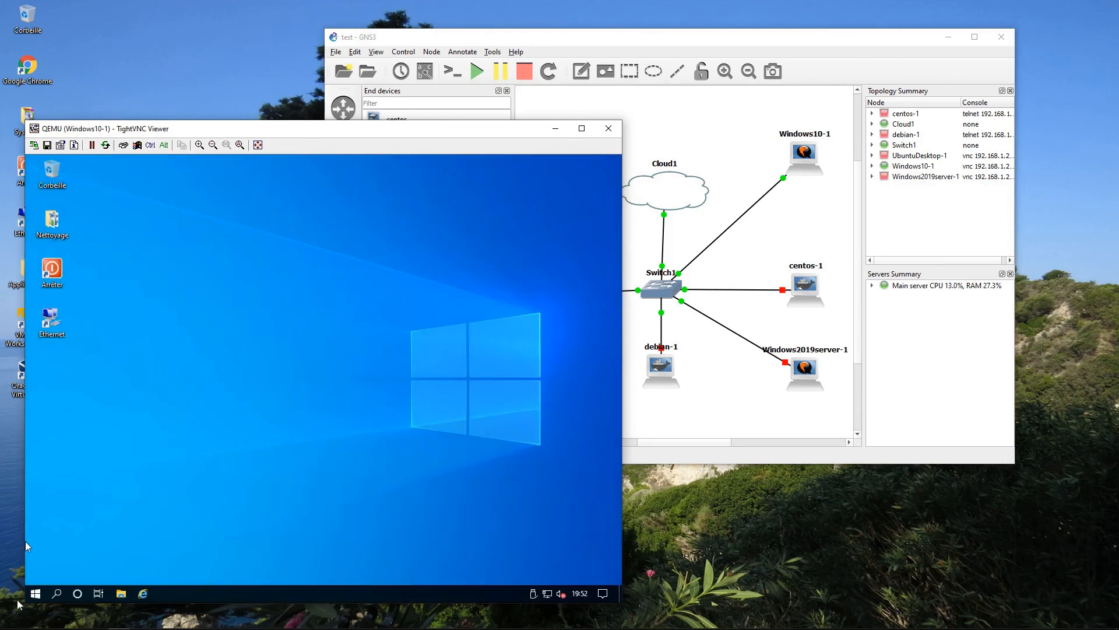
{"action": "left_click", "coordinate": [35, 593]}
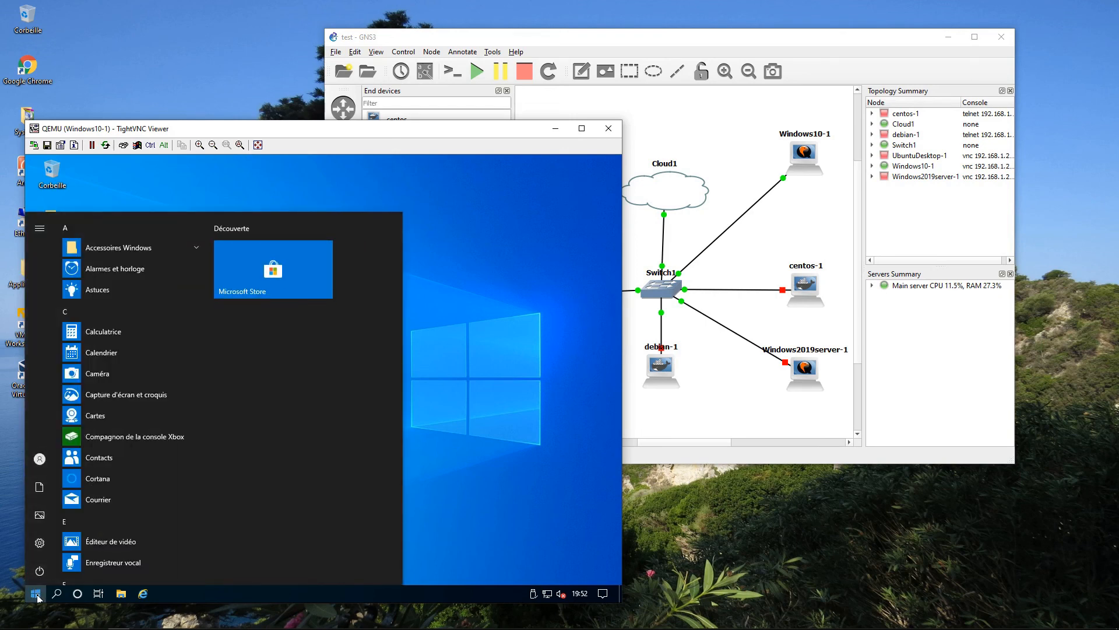
{"action": "right_click", "coordinate": [39, 595]}
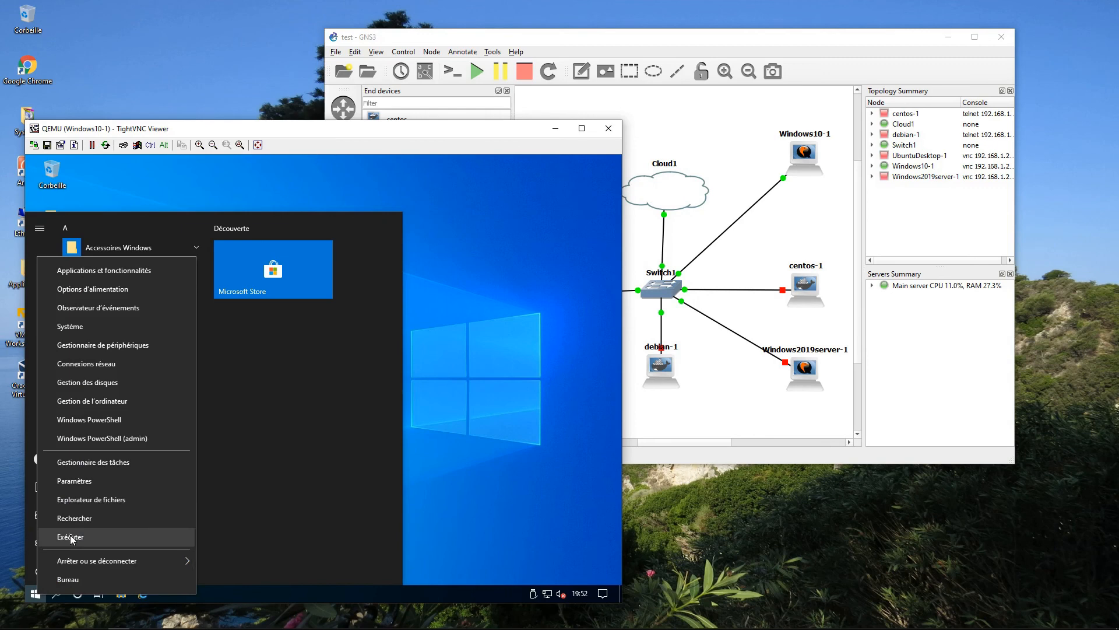
{"action": "left_click", "coordinate": [71, 537]}
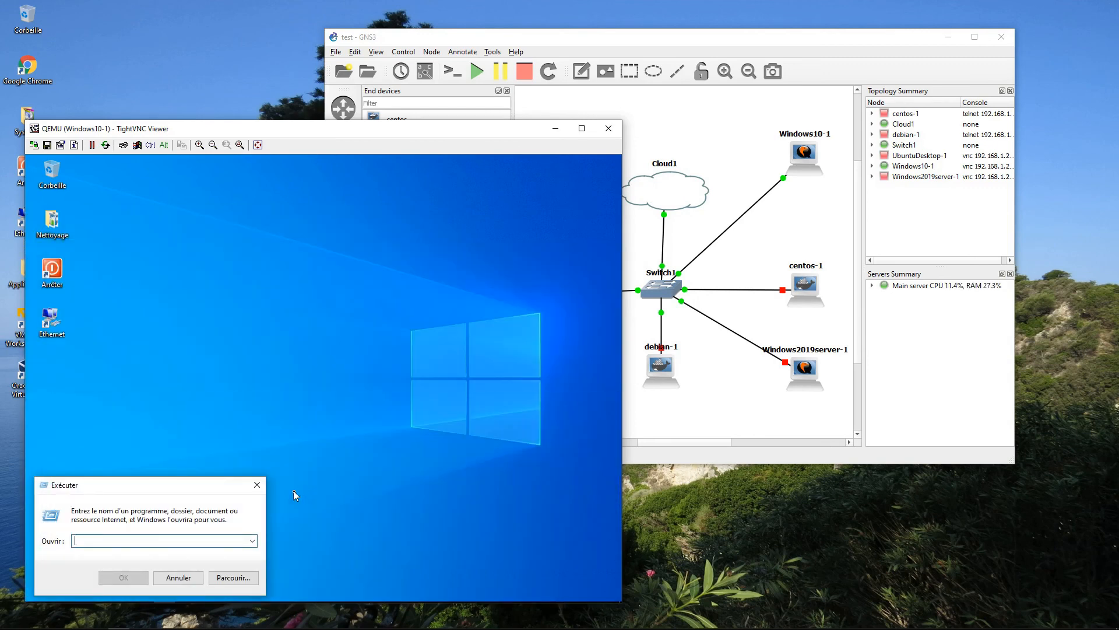
{"action": "type", "text": "azertyui"}
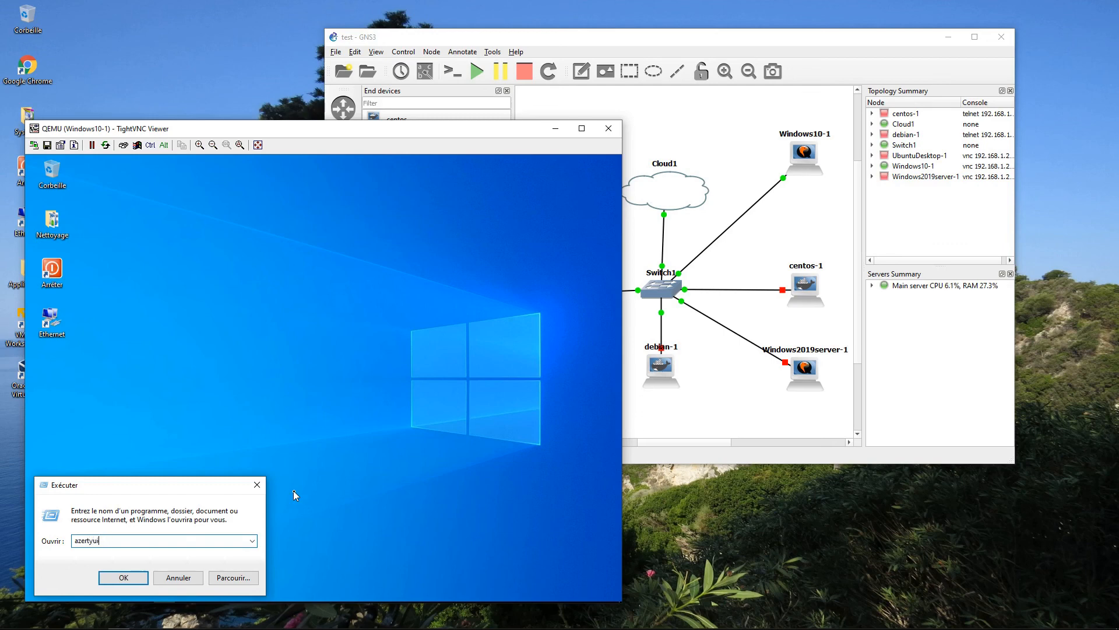
{"action": "key", "text": "BackSpace"}
{"action": "key", "text": "BackSpace"}
{"action": "key", "text": "BackSpace"}
{"action": "key", "text": "BackSpace"}
{"action": "key", "text": "BackSpace"}
{"action": "key", "text": "BackSpace"}
{"action": "key", "text": "BackSpace"}
{"action": "key", "text": "BackSpace"}
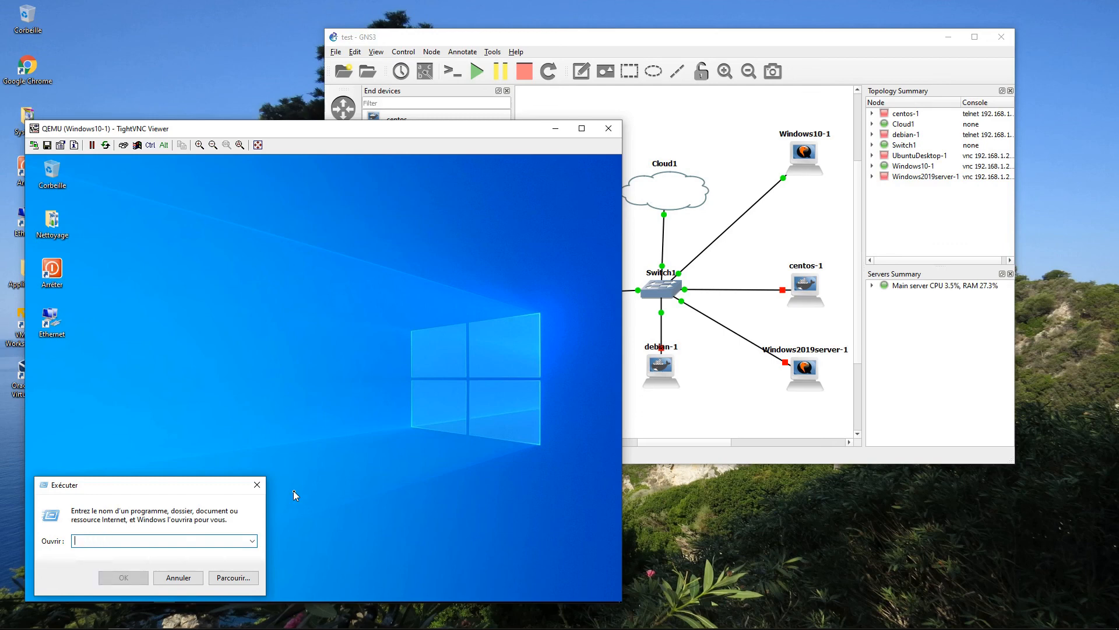
{"action": "left_click", "coordinate": [185, 577]}
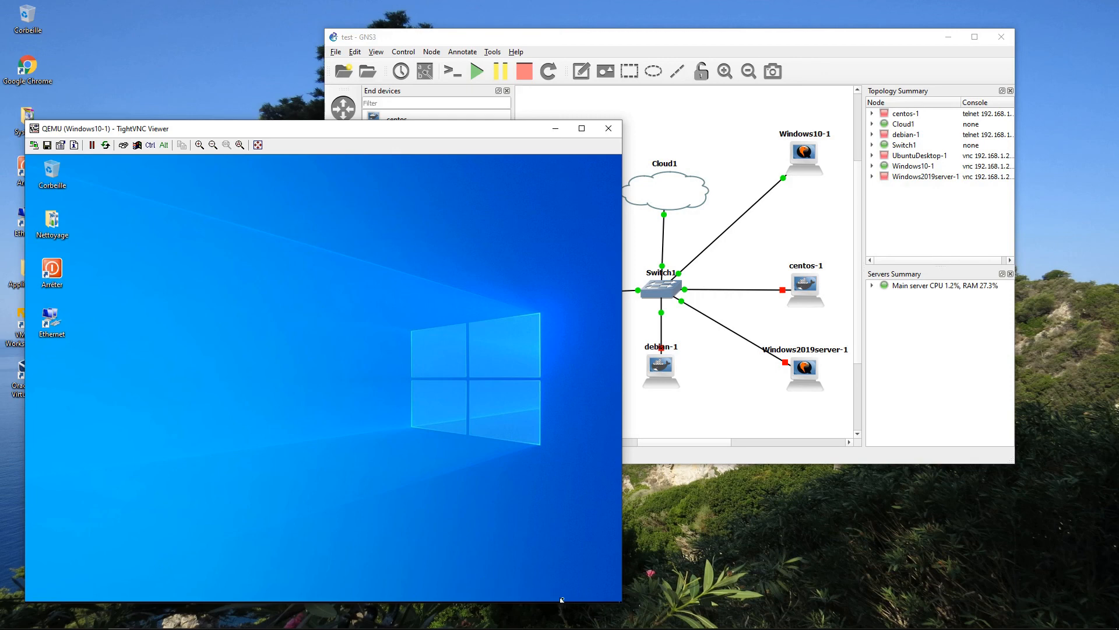
{"action": "mouse_move", "coordinate": [406, 595]}
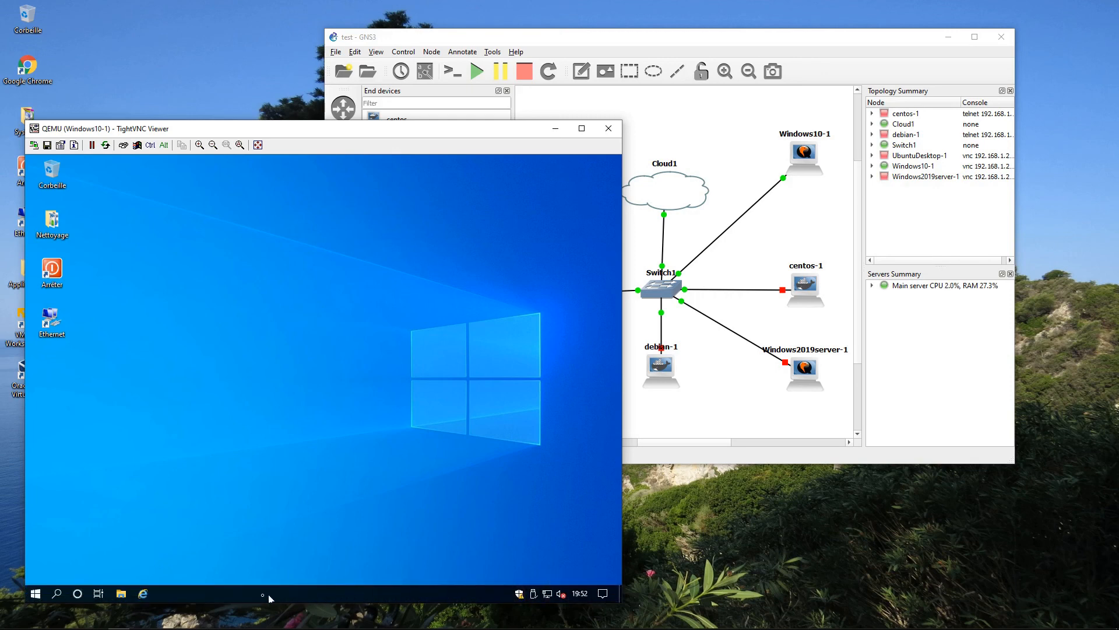
Shut down the Windows 10 guest via Start's Arrêter ou se déconnecter > Arrêter.
{"action": "right_click", "coordinate": [38, 596]}
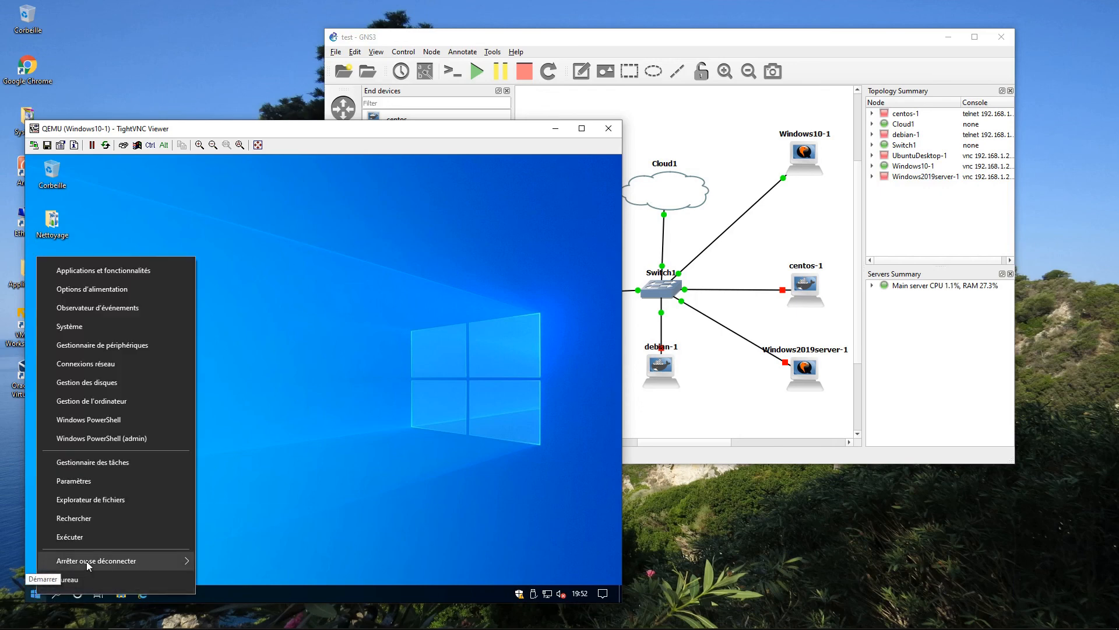
{"action": "mouse_move", "coordinate": [89, 563]}
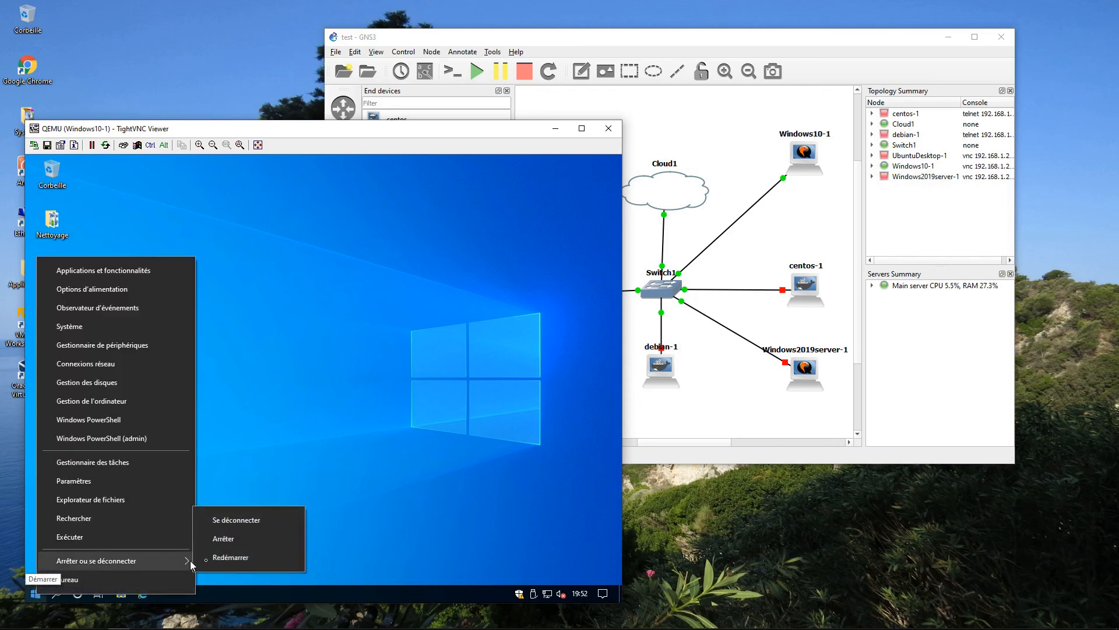
{"action": "left_click", "coordinate": [238, 541]}
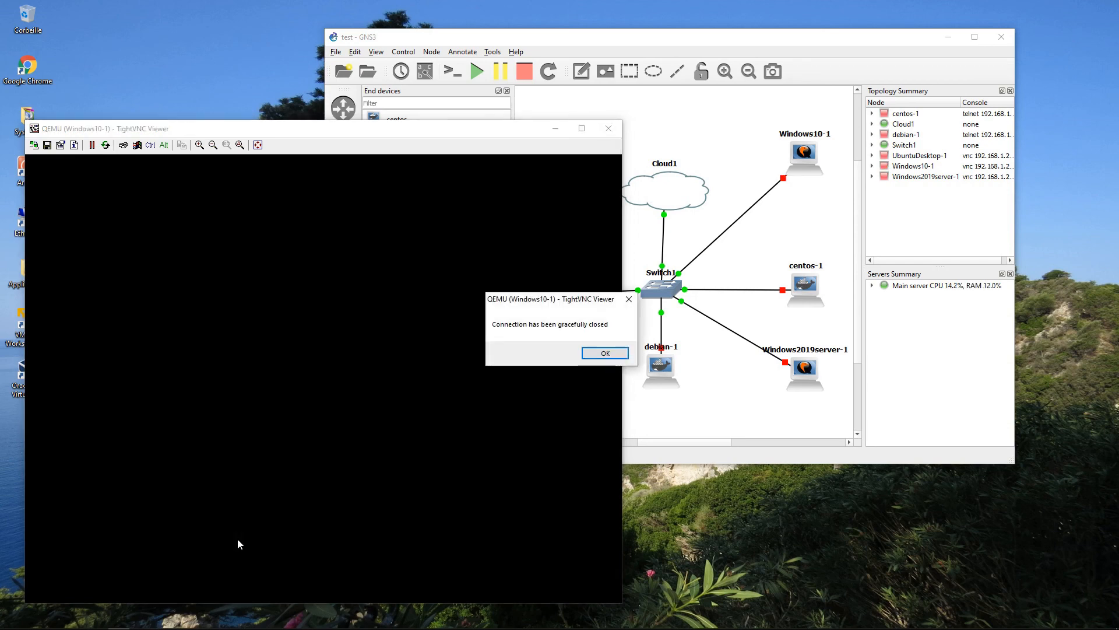
Acknowledge the closed VNC connection and exit GNS3, confirming the quit prompt.
{"action": "left_click", "coordinate": [605, 354]}
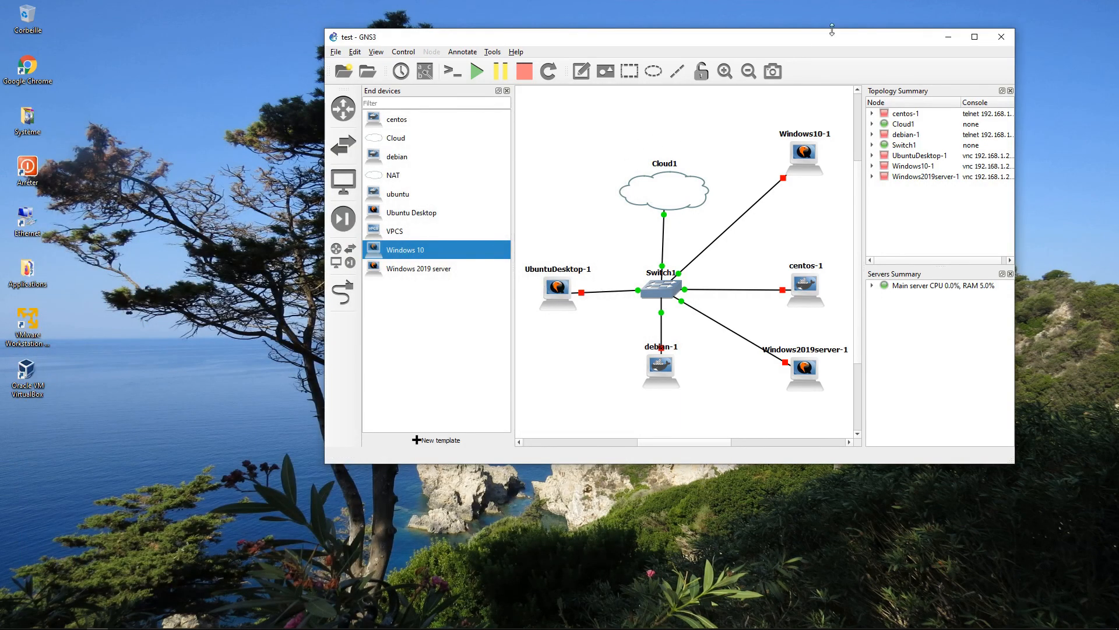
{"action": "left_click", "coordinate": [1007, 40]}
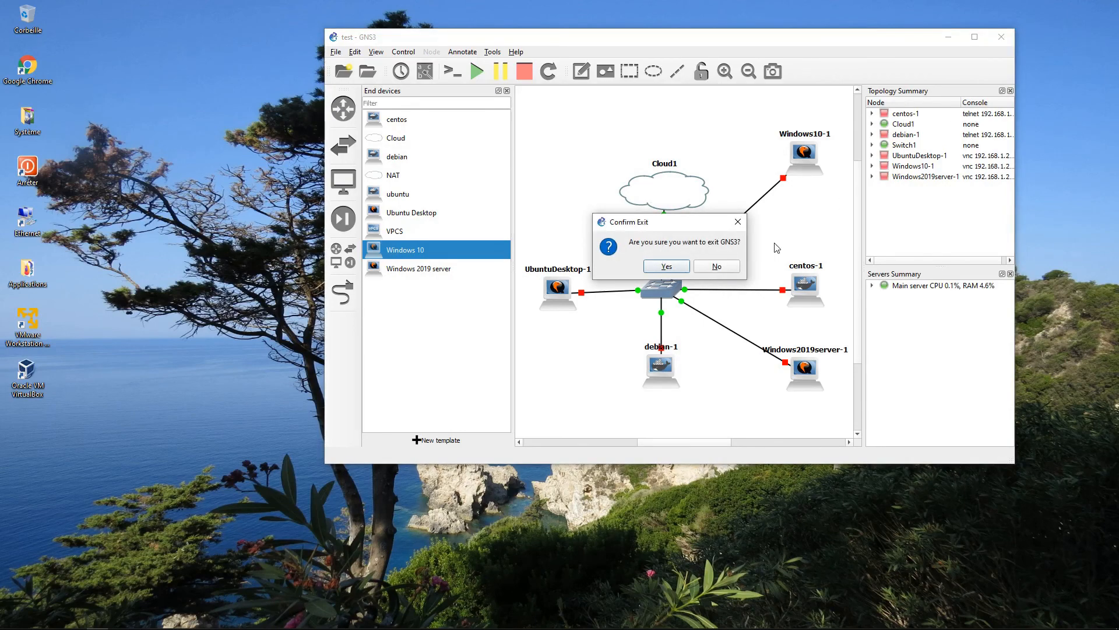
{"action": "left_click", "coordinate": [672, 268]}
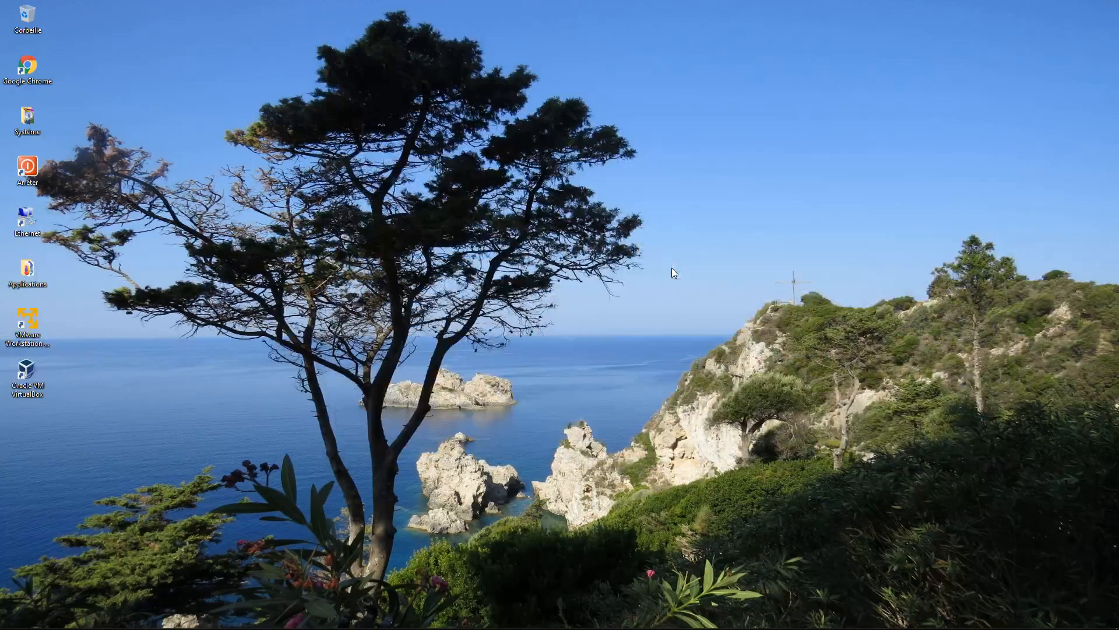